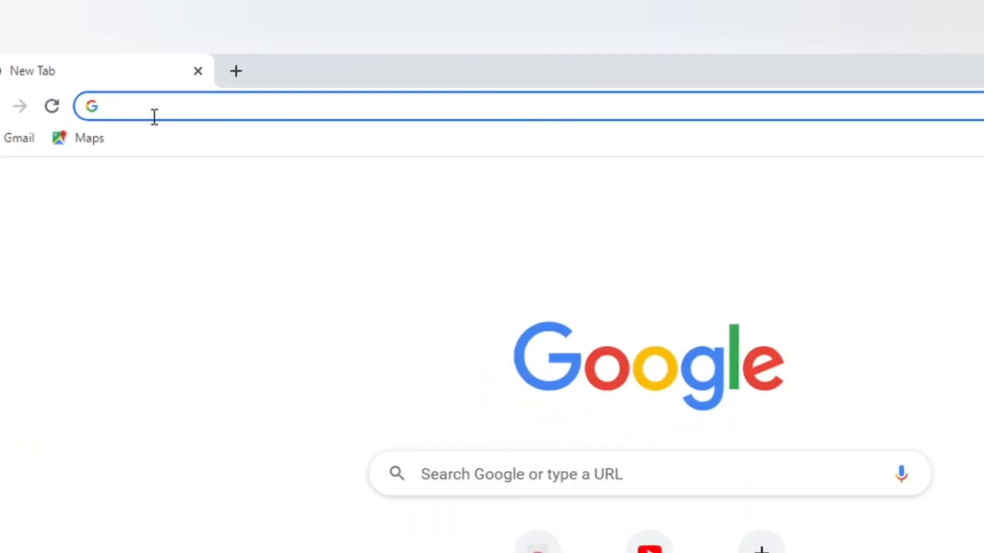
# Search Google for 'freepik' and open the Freepik website from the results.
pyautogui.write('f')
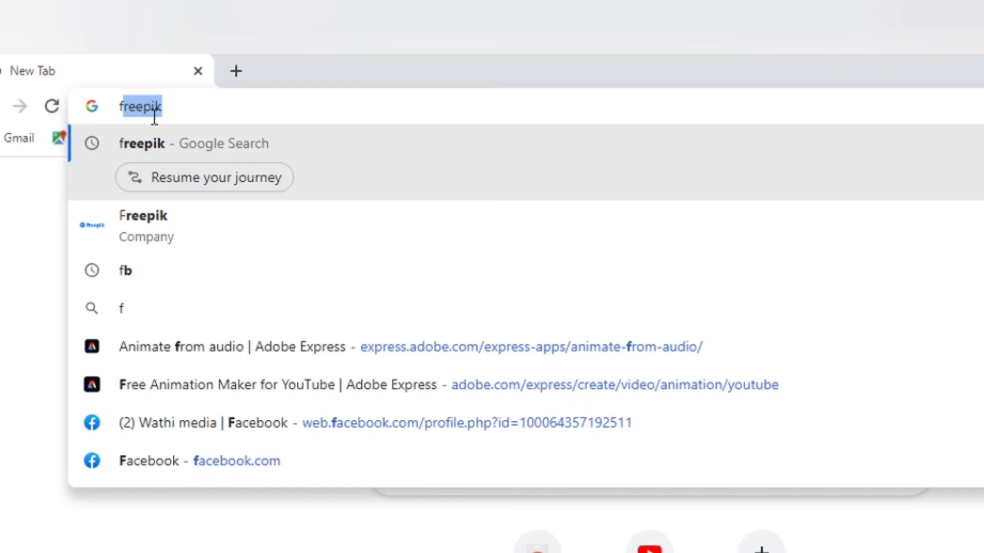
pyautogui.write('ree')
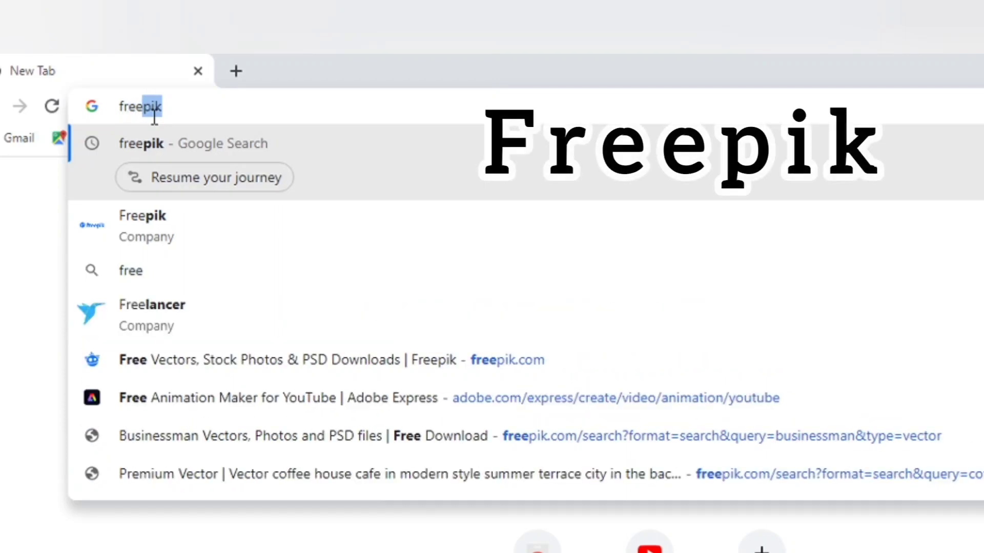
pyautogui.write('pix')
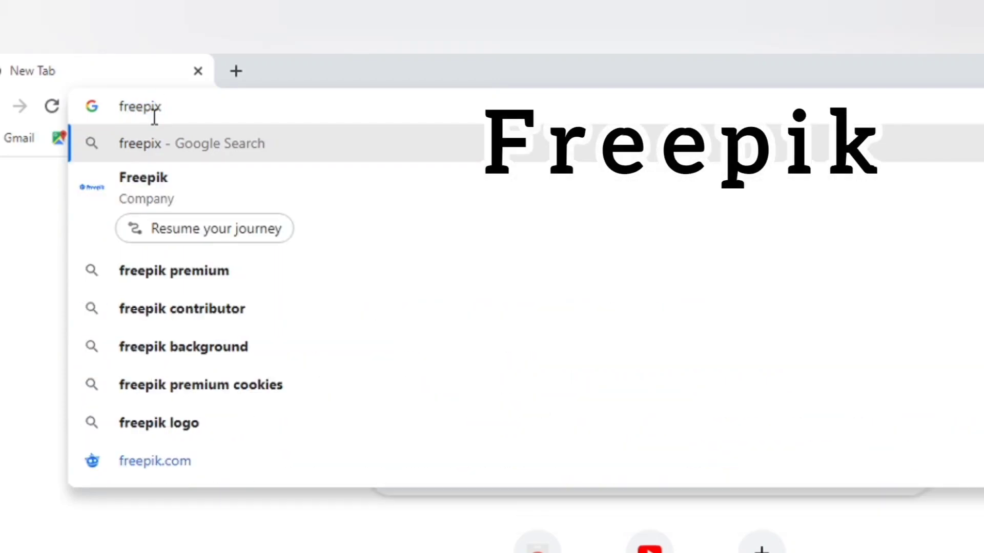
pyautogui.press('BackSpace')
pyautogui.write('k')
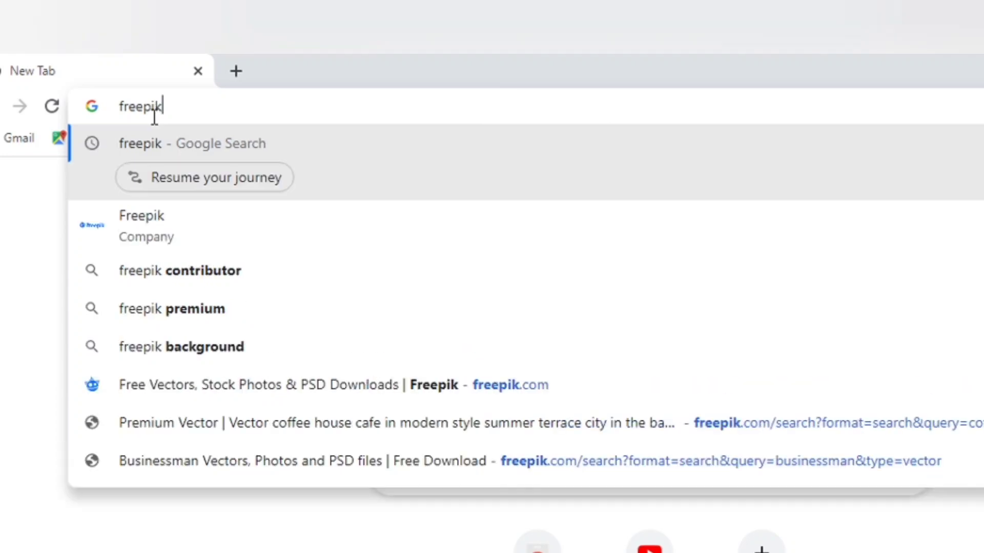
pyautogui.press('Return')
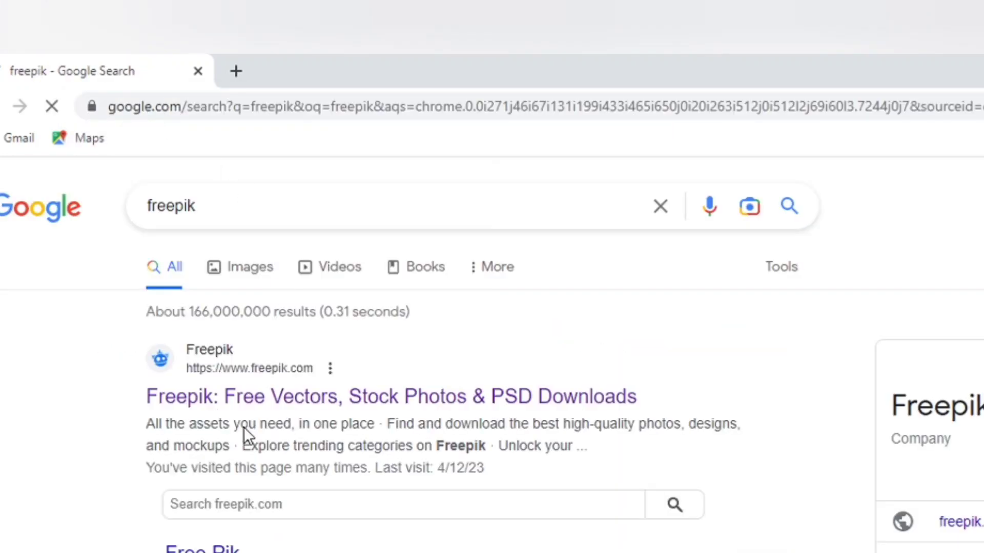
pyautogui.click(281, 399)
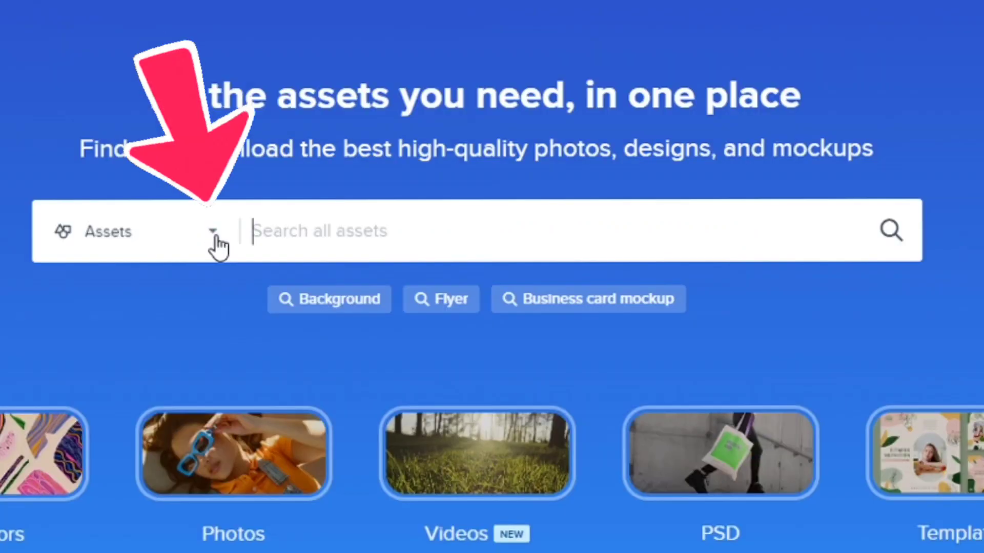
# Restrict the Freepik asset search to Vectors and ready the search box for 'businessman'.
pyautogui.click(311, 249)
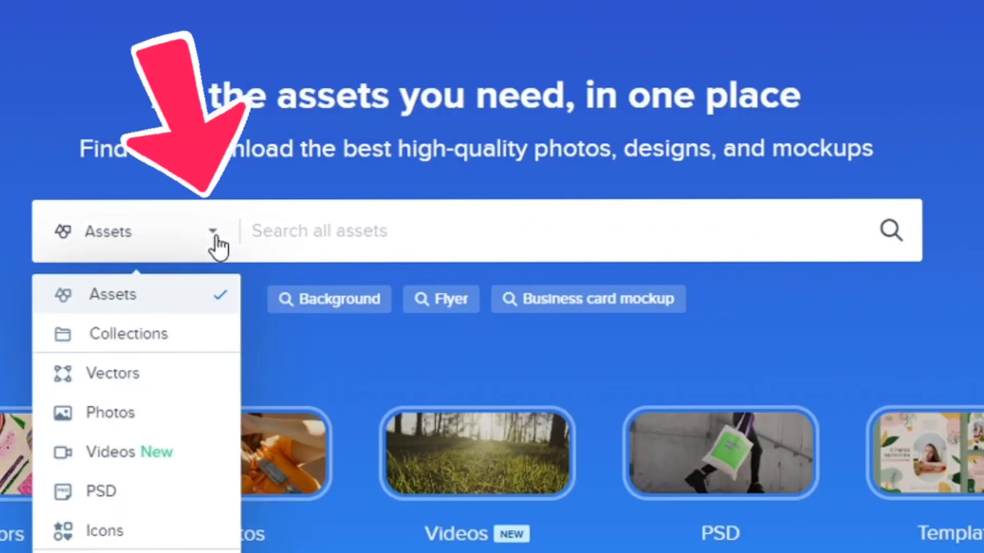
pyautogui.click(115, 385)
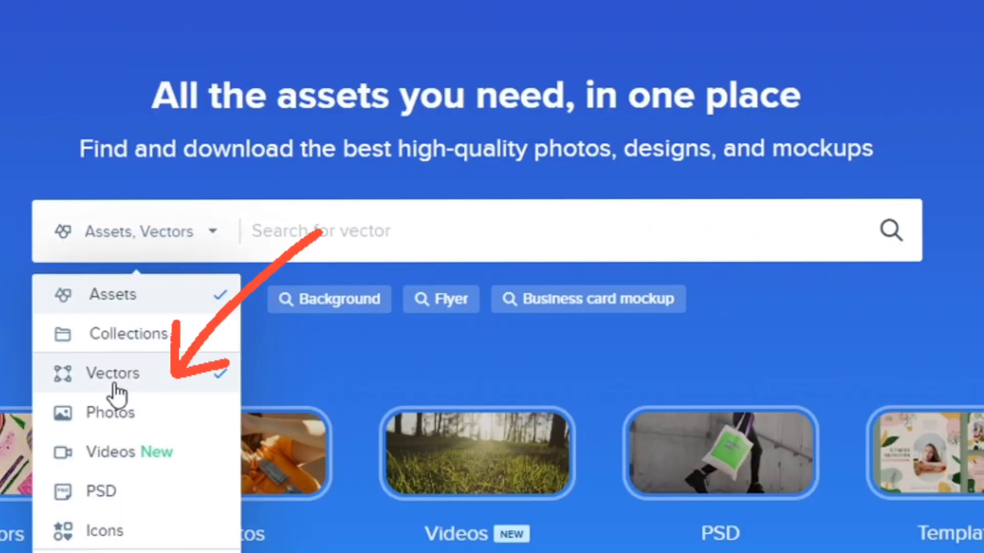
pyautogui.click(328, 225)
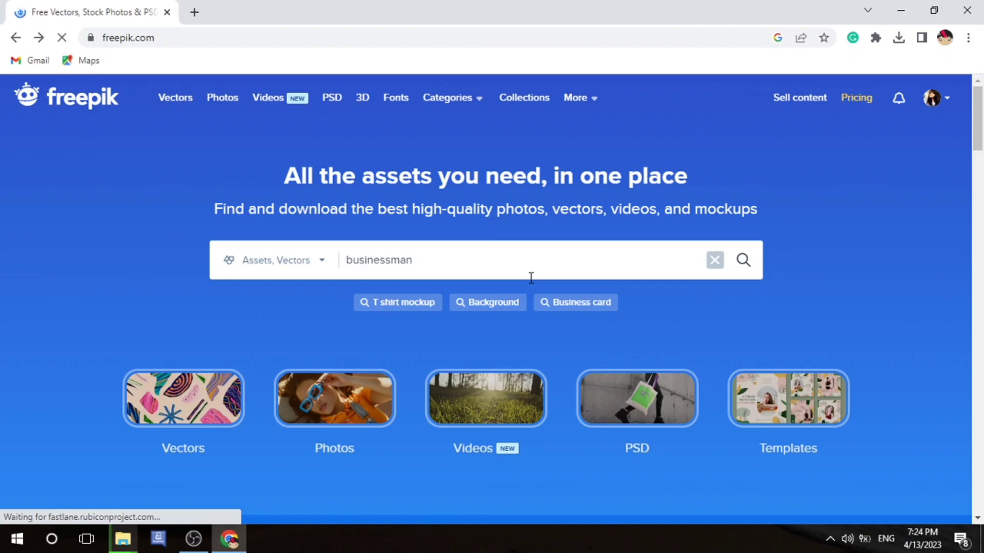
# Search vectors for businessman and open the 'businessman in different situations' illustration.
pyautogui.press('Return')
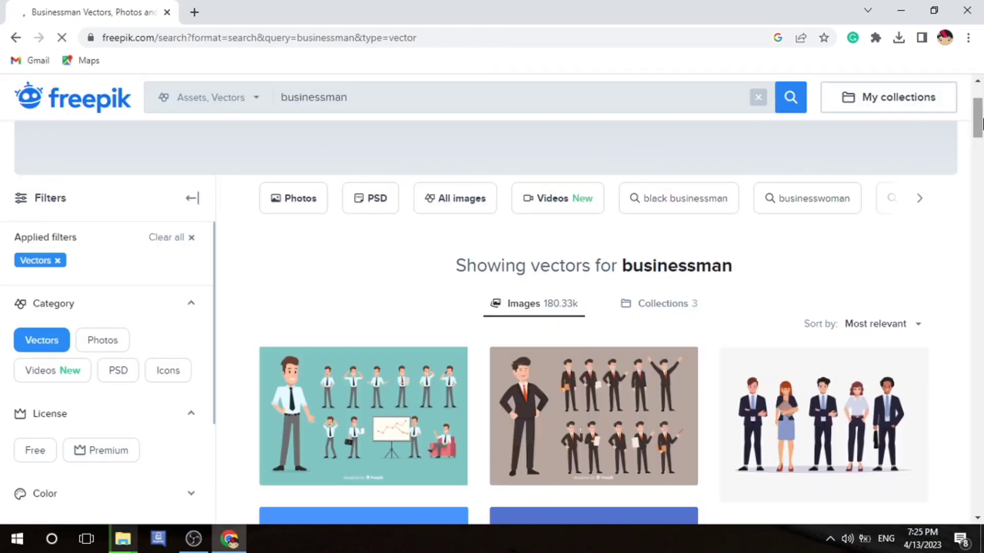
pyautogui.scroll(-2, 982, 136)
pyautogui.scroll(-1, 981, 136)
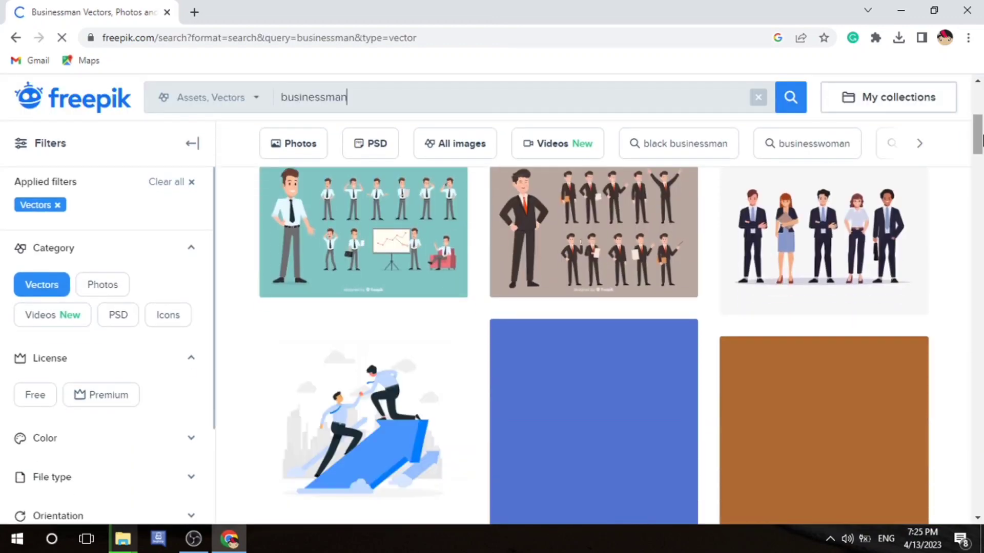
pyautogui.moveTo(982, 139)
pyautogui.mouseDown()
pyautogui.moveTo(982, 163)
pyautogui.moveTo(982, 123)
pyautogui.mouseUp()
pyautogui.moveTo(363, 407)
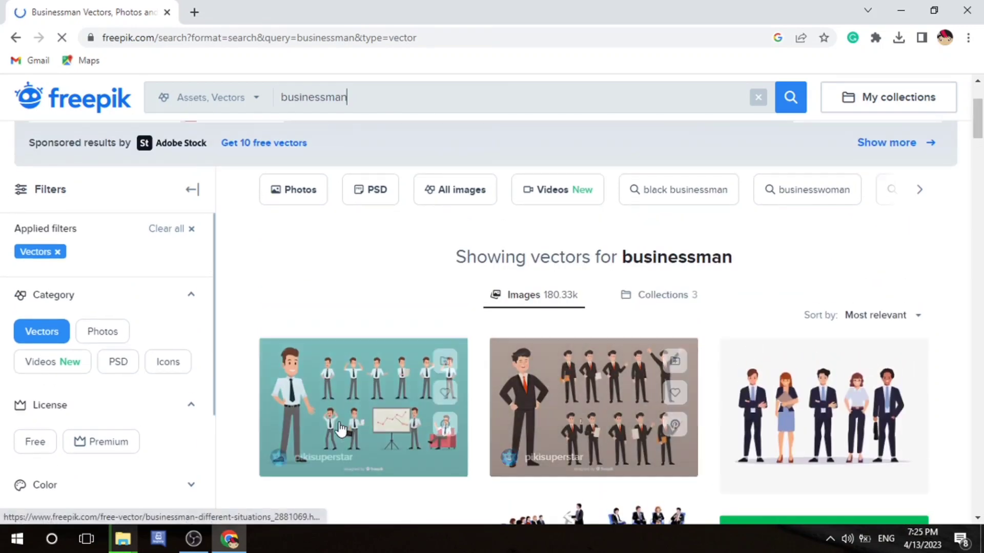
pyautogui.click(340, 403)
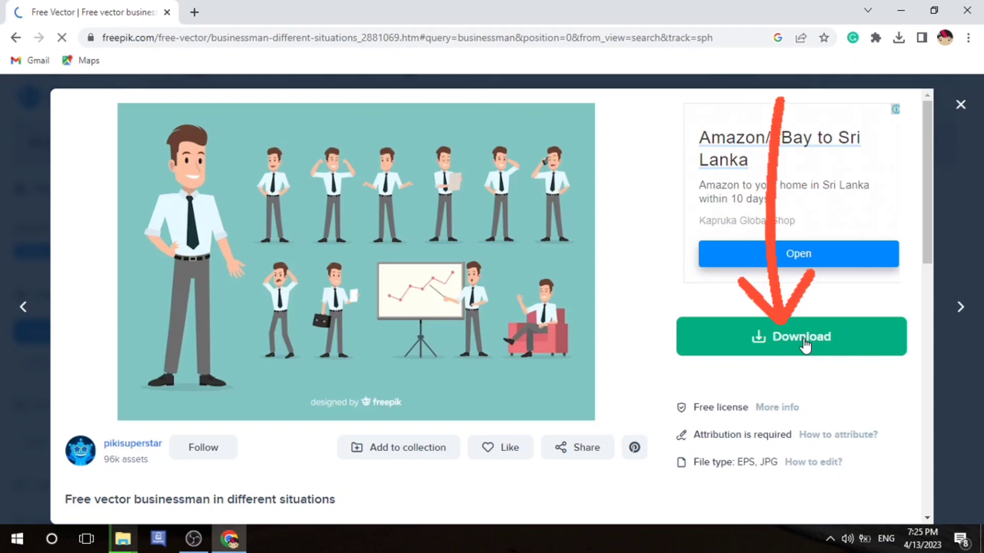
# Download the illustration free with attribution and show the downloaded zip in its folder.
pyautogui.click(804, 346)
pyautogui.moveTo(929, 248); pyautogui.dragTo(945, 286)
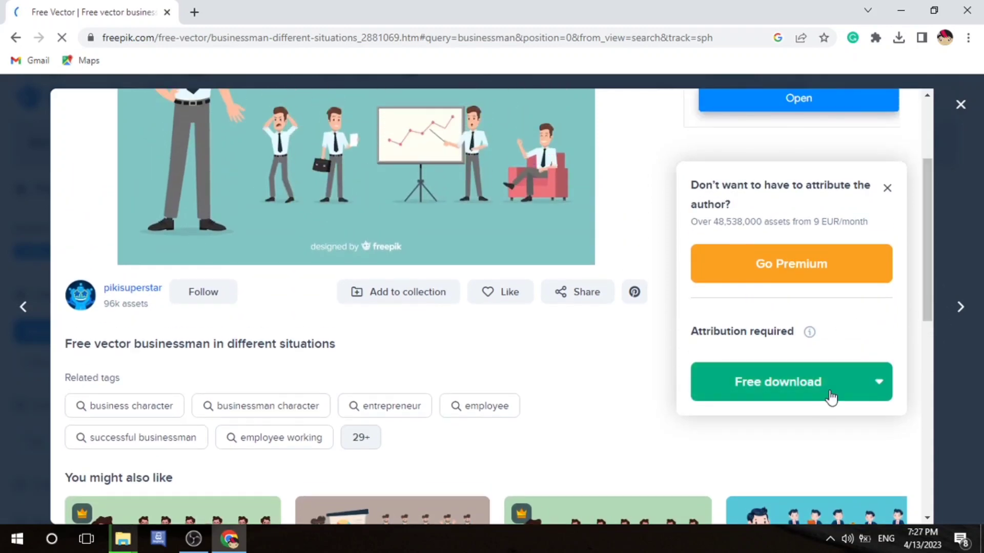
pyautogui.click(829, 391)
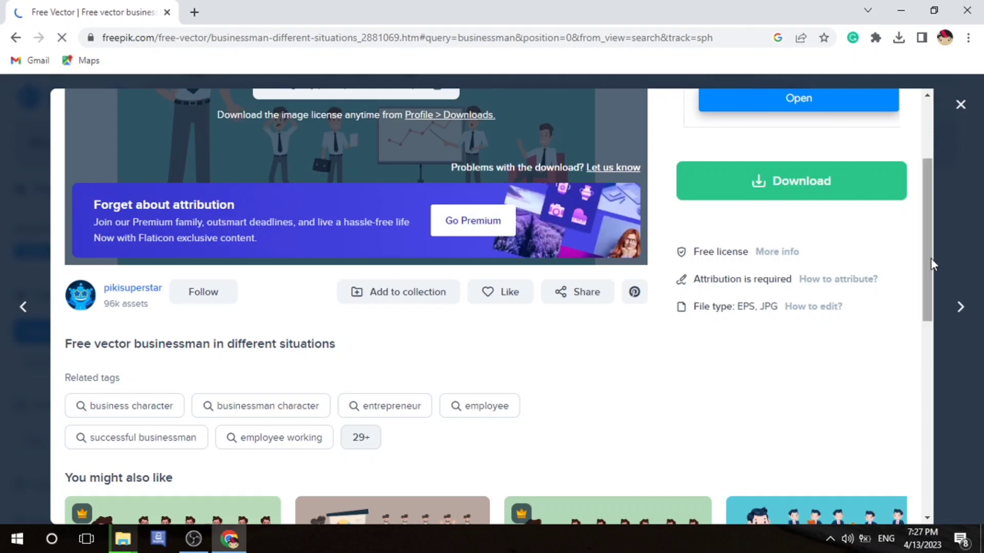
pyautogui.moveTo(931, 259); pyautogui.dragTo(938, 199)
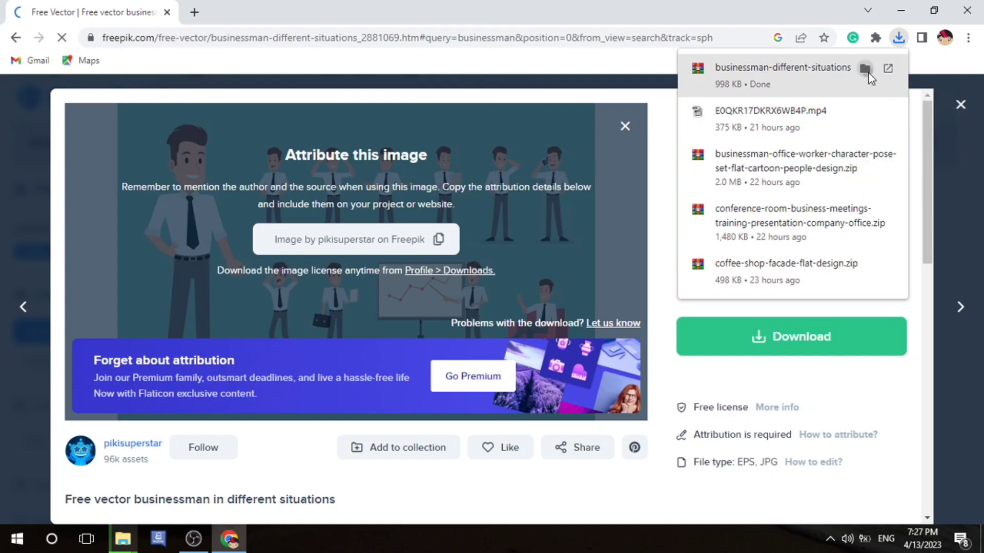
pyautogui.click(868, 72)
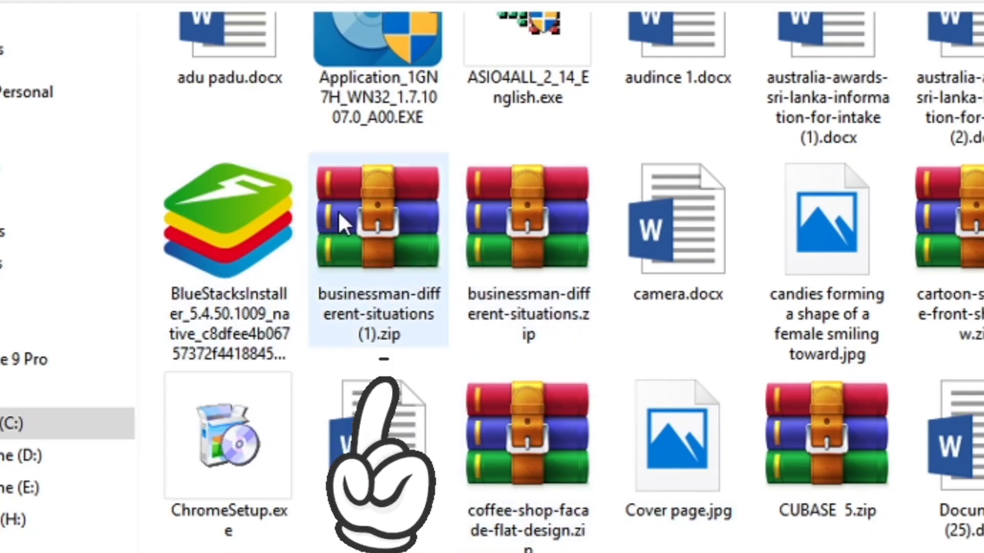
# Move the businessman zip into the Desktop cartoon folder with Cut and Paste.
pyautogui.click(398, 279)
pyautogui.rightClick(397, 279)
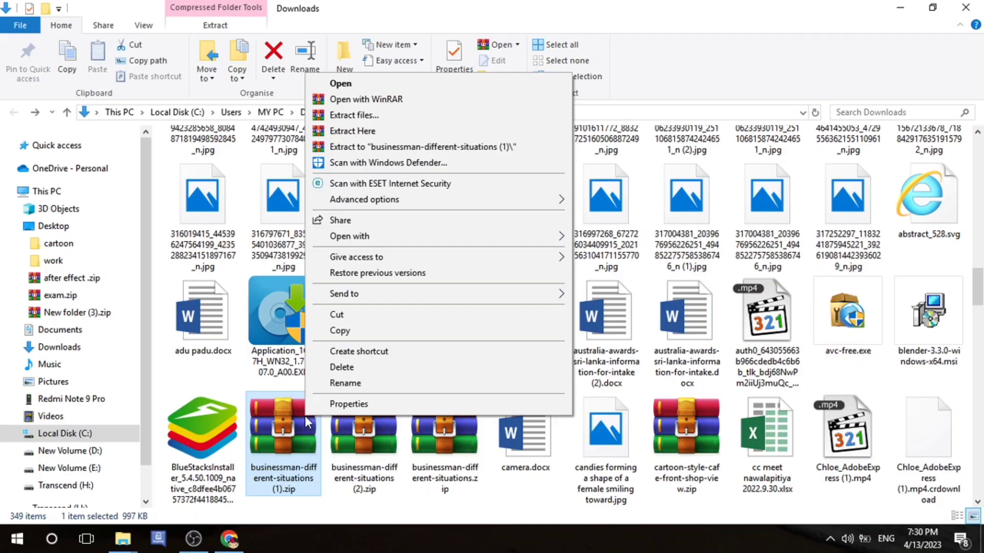
pyautogui.click(357, 315)
pyautogui.click(97, 225)
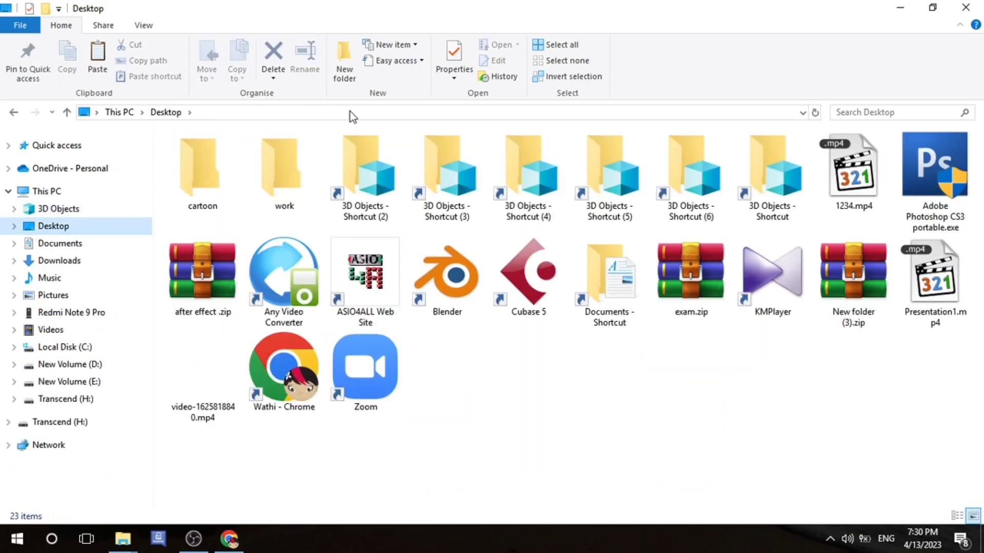
pyautogui.doubleClick(217, 196)
pyautogui.rightClick(306, 214)
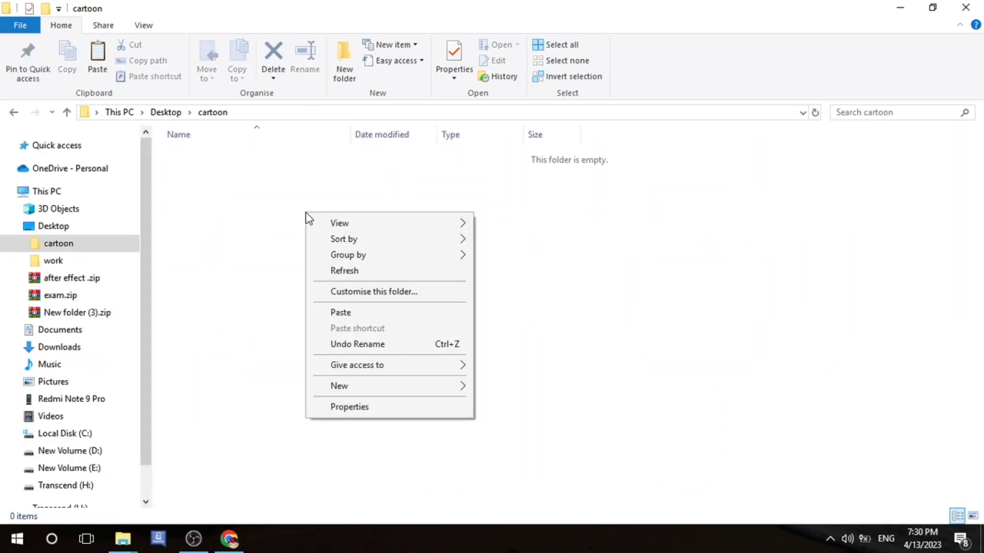
pyautogui.click(358, 315)
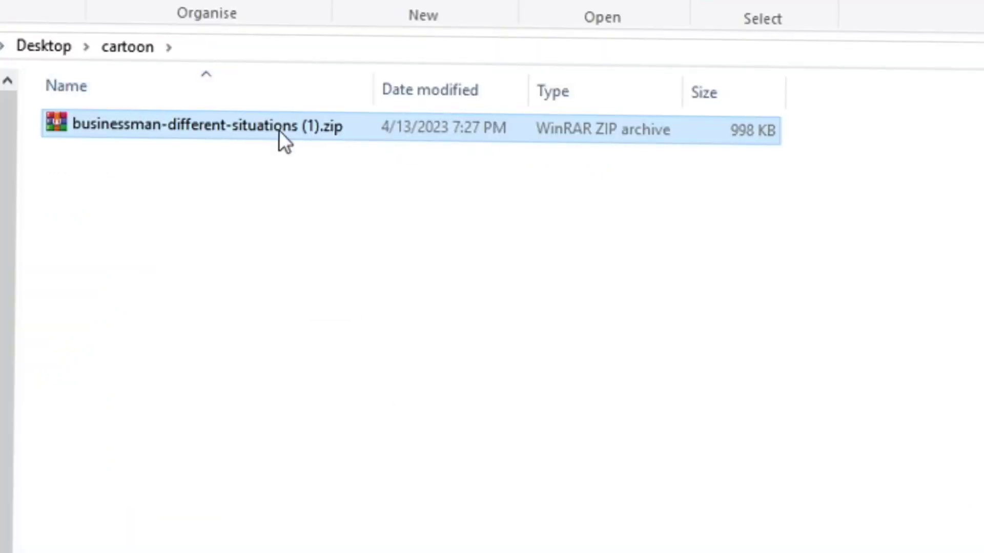
# Extract the zip in the cartoon folder, preview 186.jpg, and open 186.eps.
pyautogui.rightClick(419, 131)
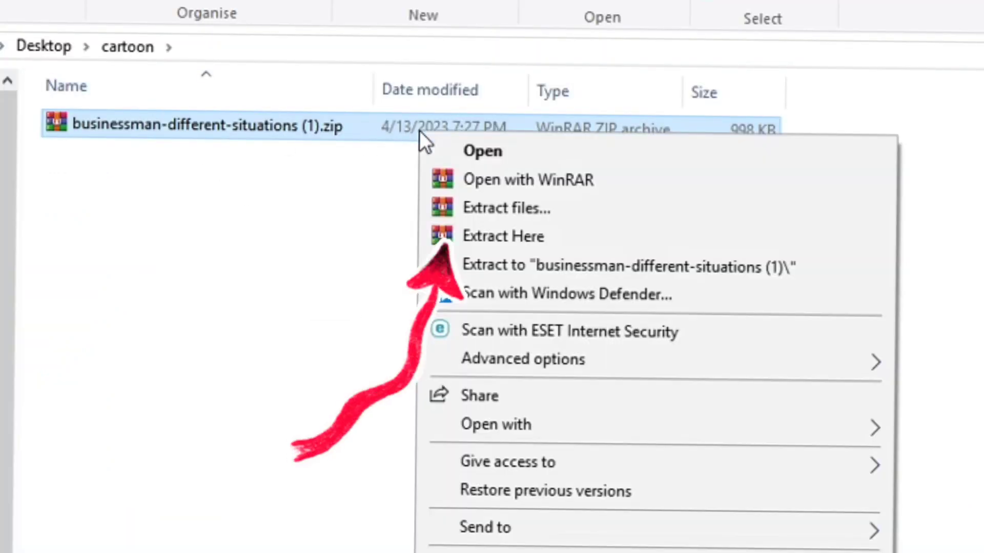
pyautogui.click(459, 236)
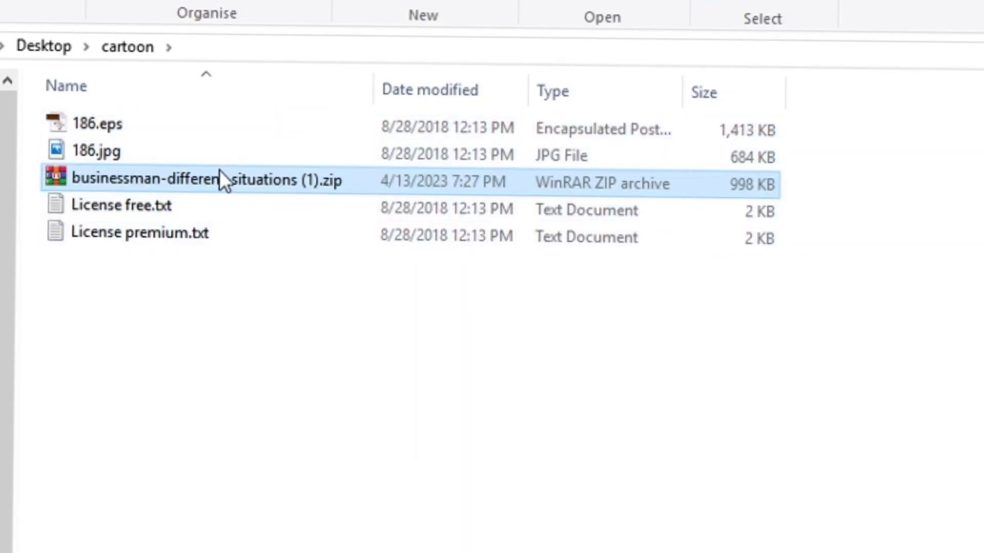
pyautogui.doubleClick(247, 148)
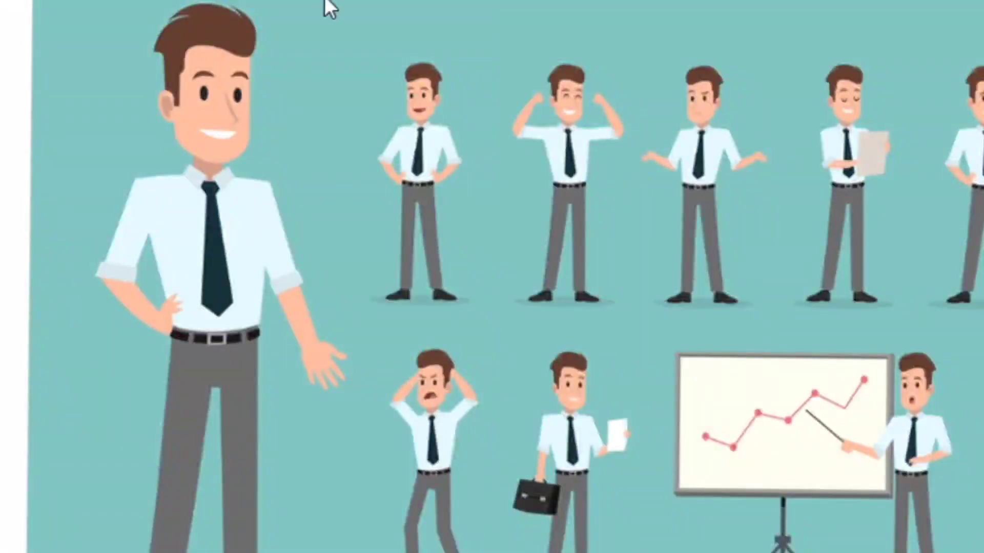
pyautogui.press('Escape')
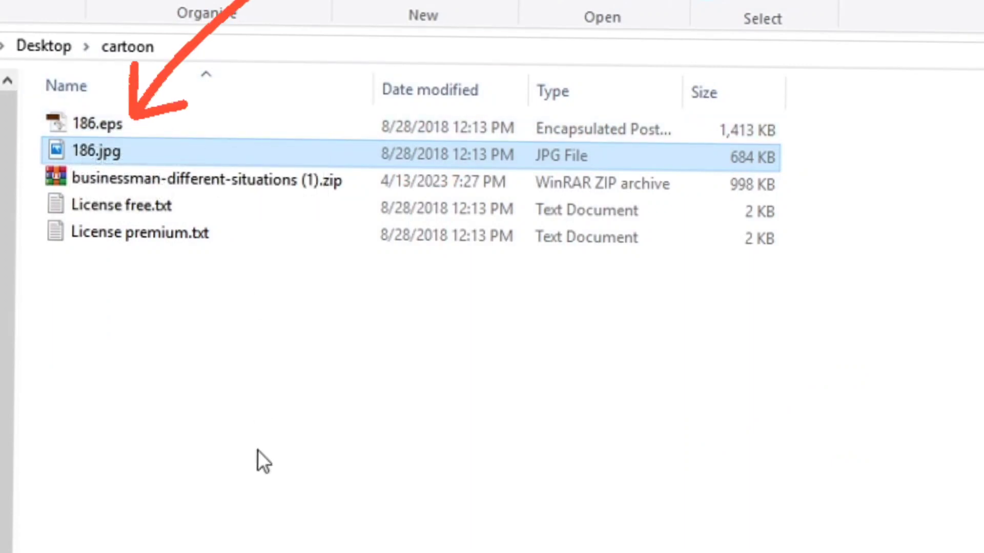
pyautogui.doubleClick(355, 127)
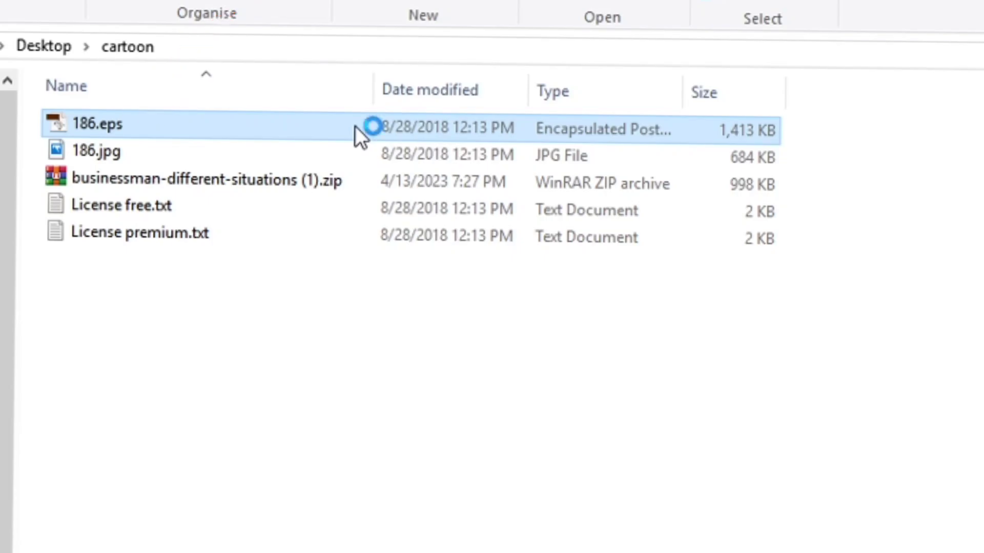
pyautogui.press('BackSpace')
pyautogui.press('BackSpace')
pyautogui.press('BackSpace')
pyautogui.press('BackSpace')
pyautogui.press('BackSpace')
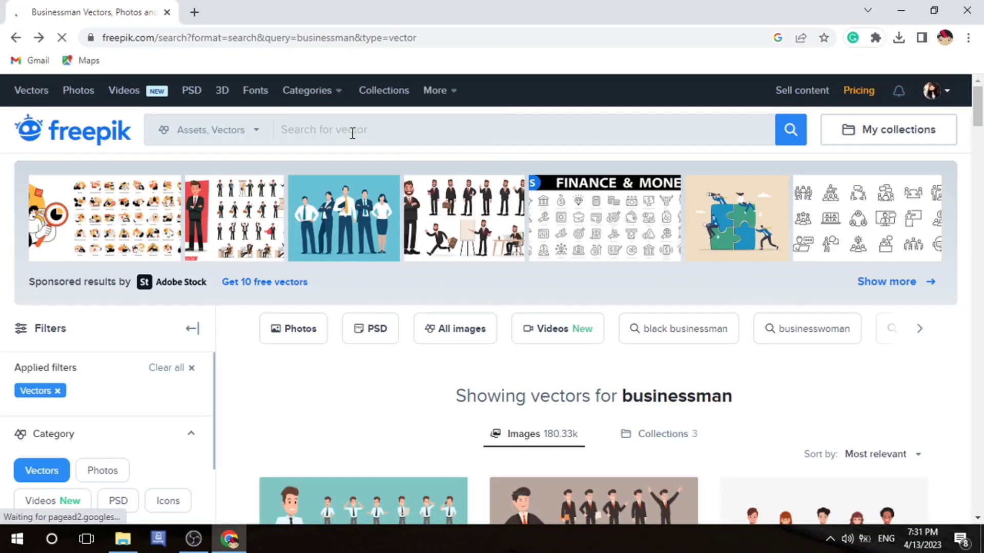
# Search Freepik vectors for 'coffee shop' and browse the results.
pyautogui.write('coff')
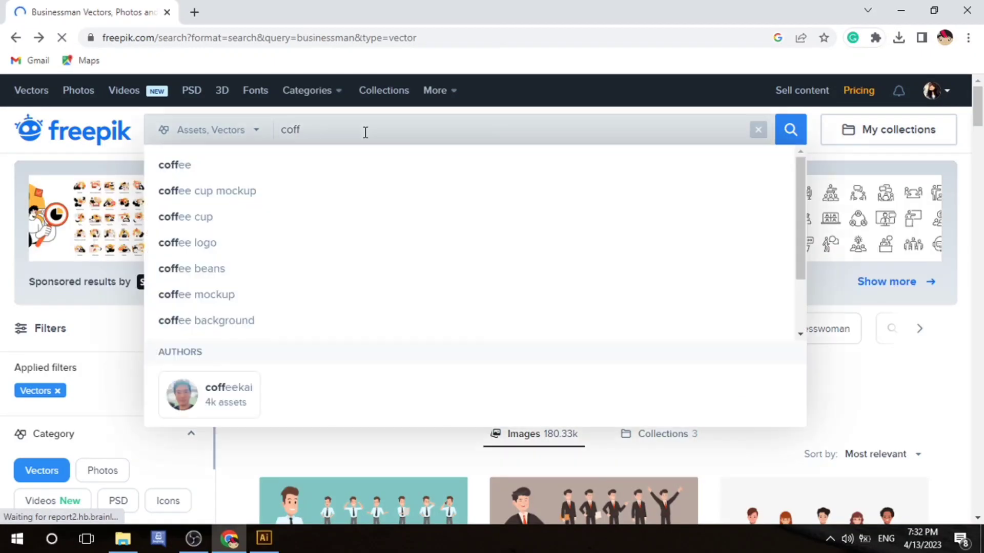
pyautogui.write('ee shop')
pyautogui.press('Return')
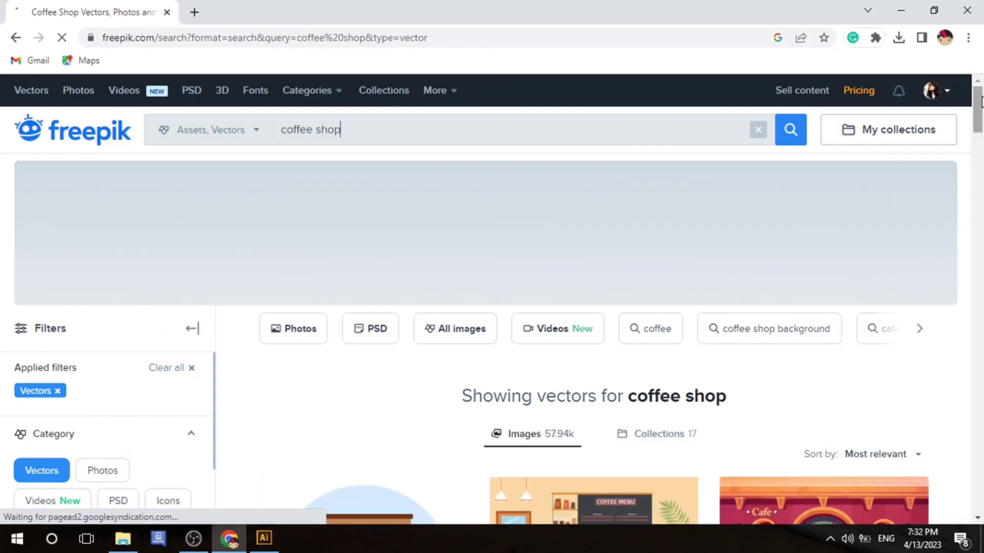
pyautogui.scroll(-3, 403, 265)
pyautogui.scroll(-2, 403, 265)
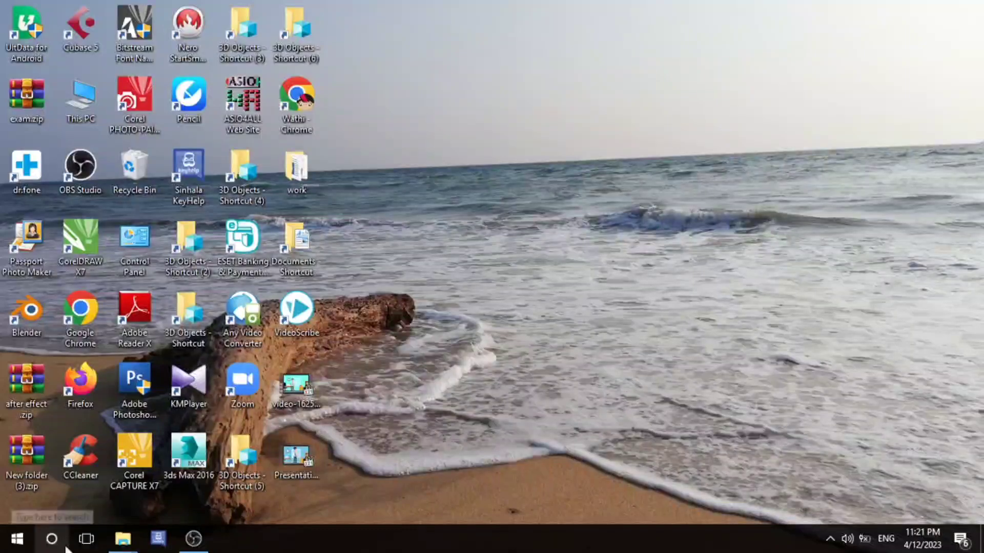
# Launch PowerPoint from Windows search using 'pow'.
pyautogui.click(52, 539)
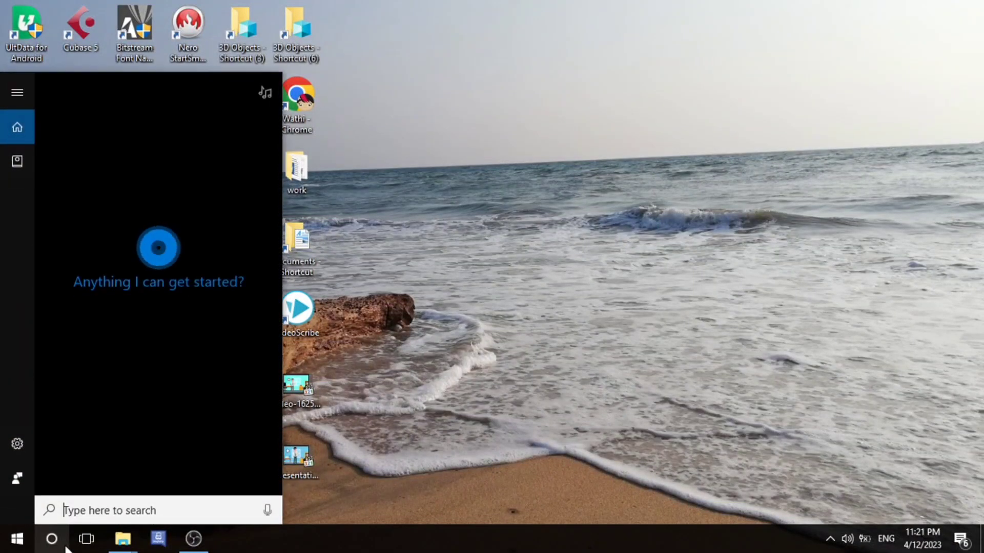
pyautogui.write('pow')
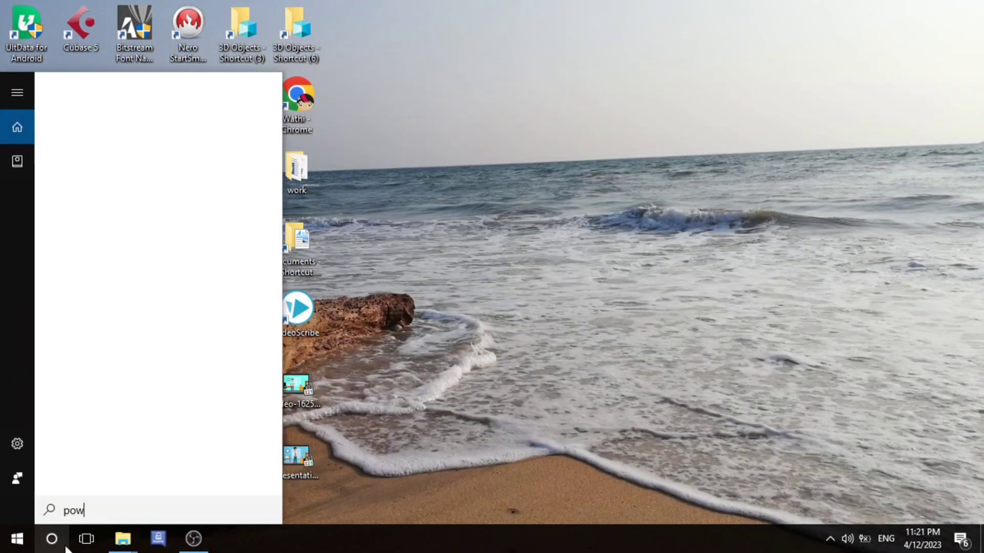
pyautogui.press('Return')
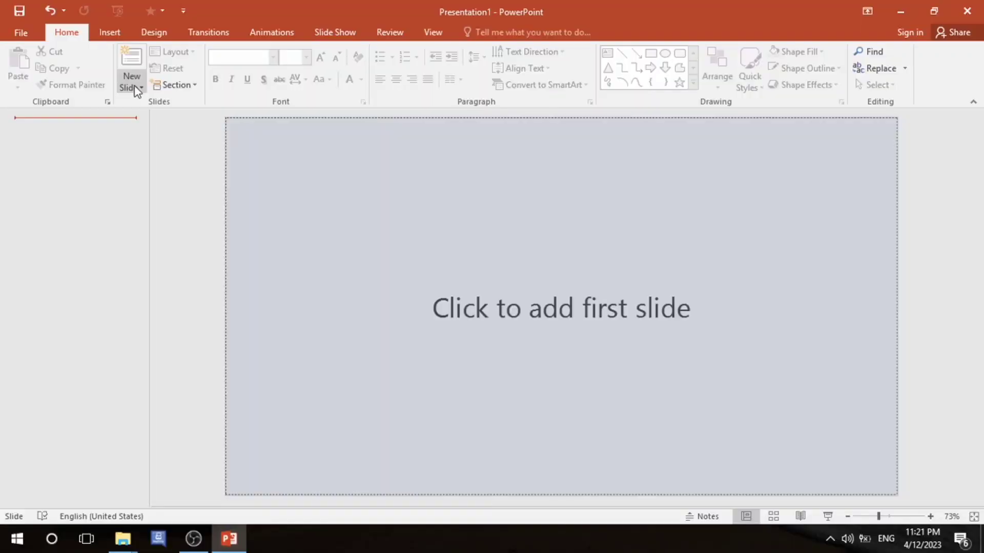
# Add a Blank layout slide and insert 186.eps from the cartoon folder onto it.
pyautogui.click(136, 91)
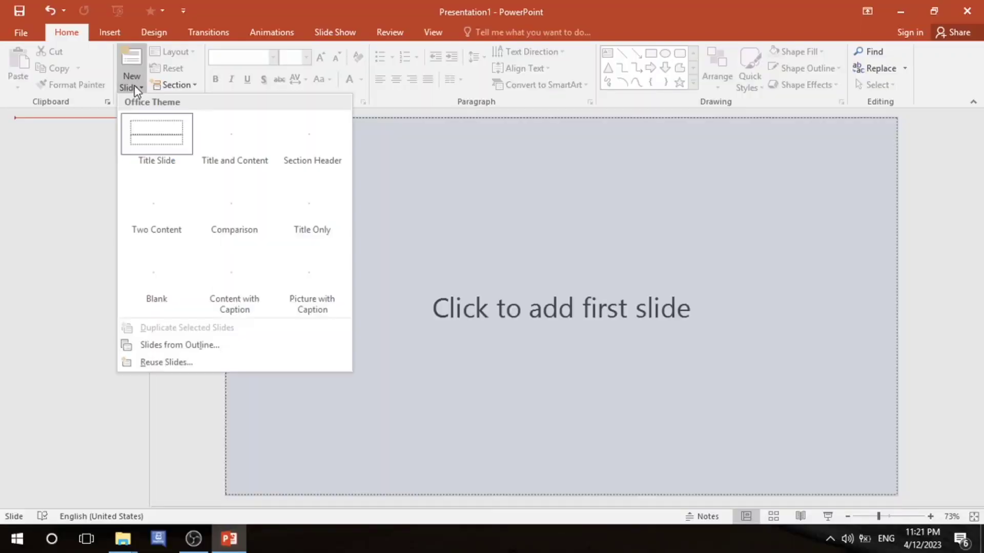
pyautogui.click(161, 280)
pyautogui.hotkey('alt', 'n')
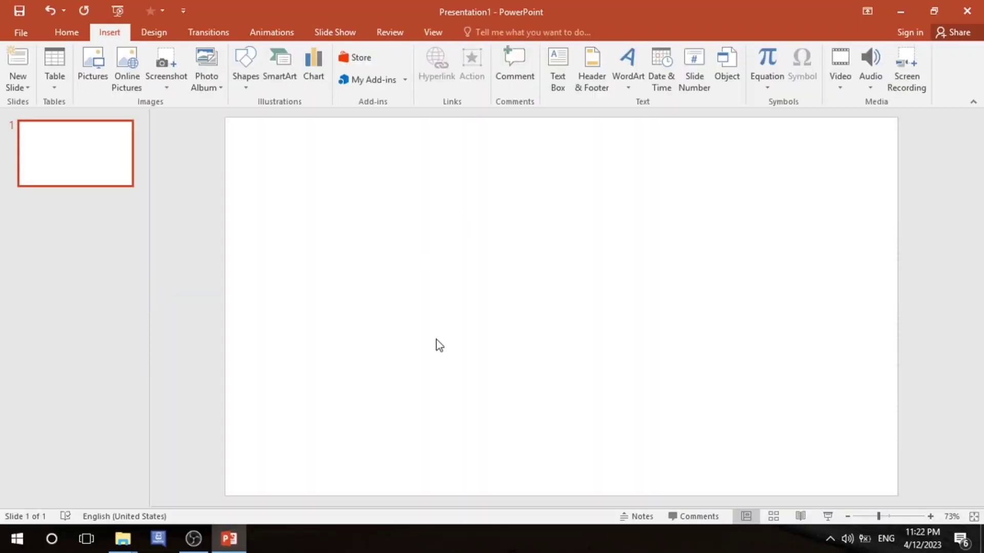
pyautogui.click(103, 78)
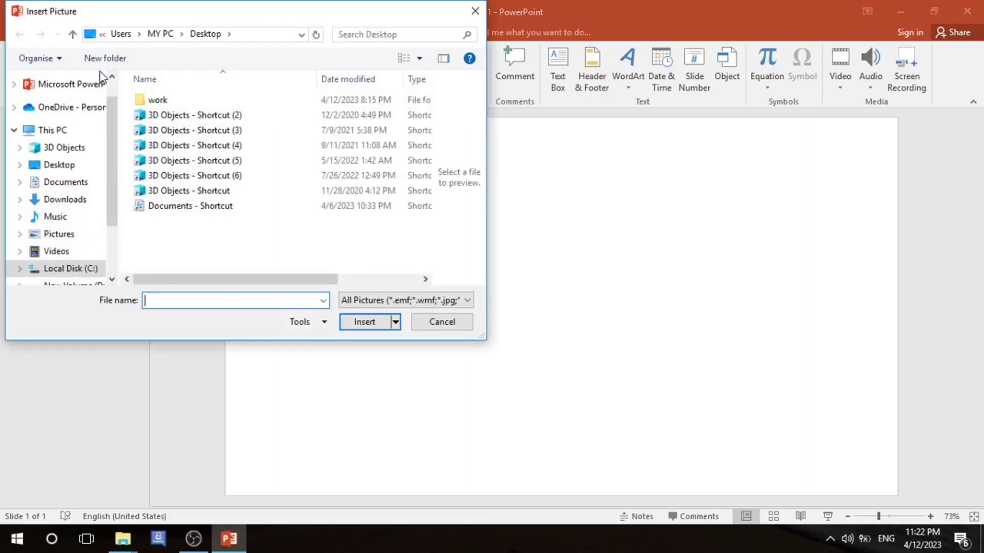
pyautogui.doubleClick(218, 124)
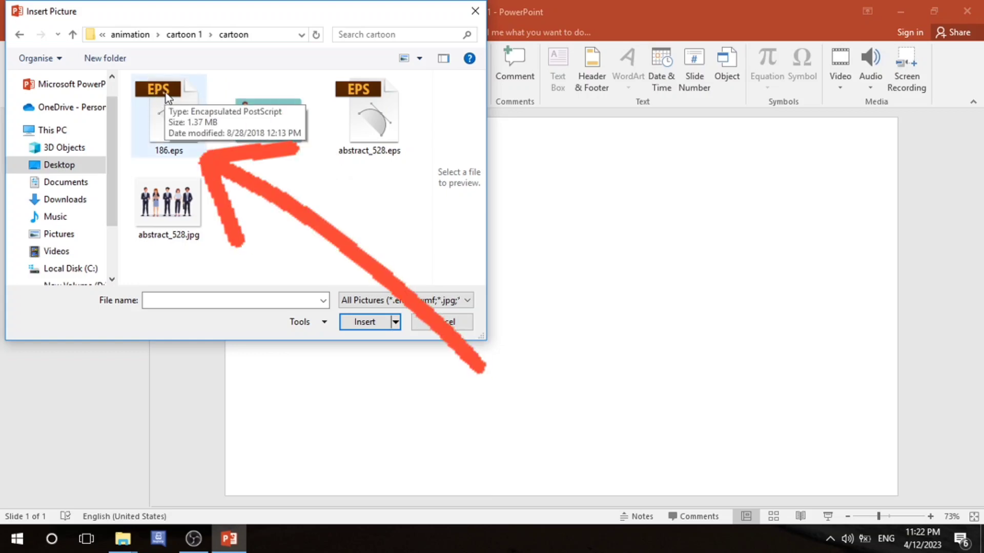
pyautogui.doubleClick(169, 118)
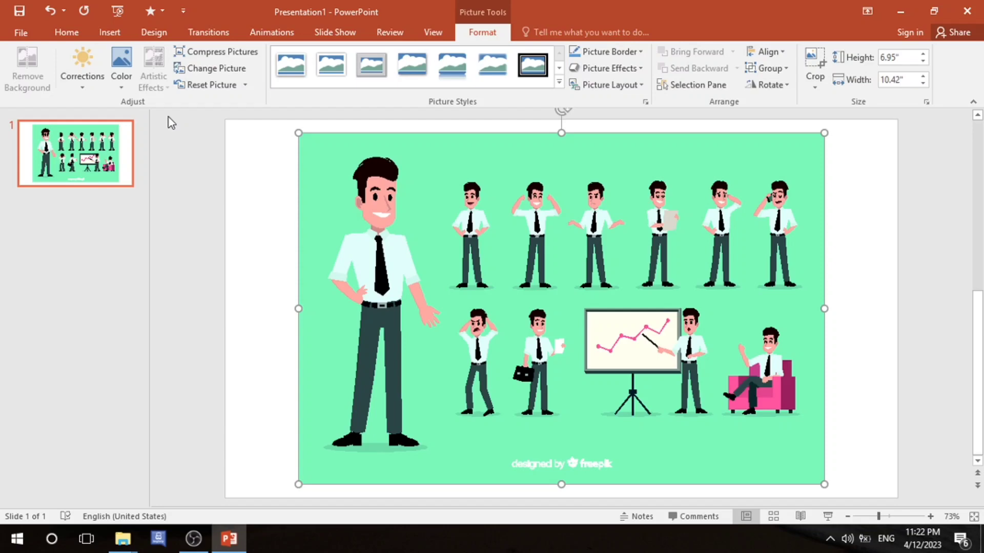
# Ungroup the picture into drawing shapes, then delete its green background and black frame.
pyautogui.rightClick(720, 307)
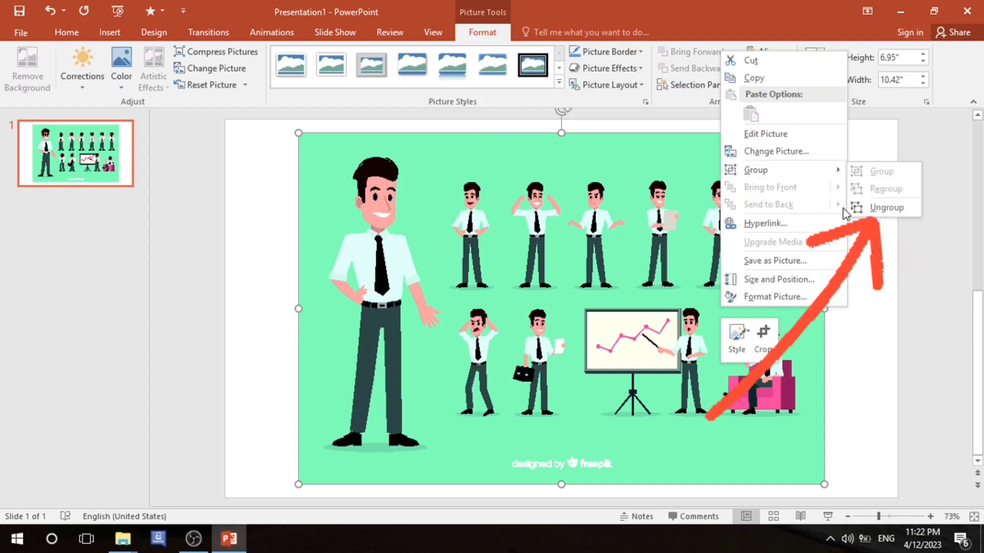
pyautogui.click(874, 206)
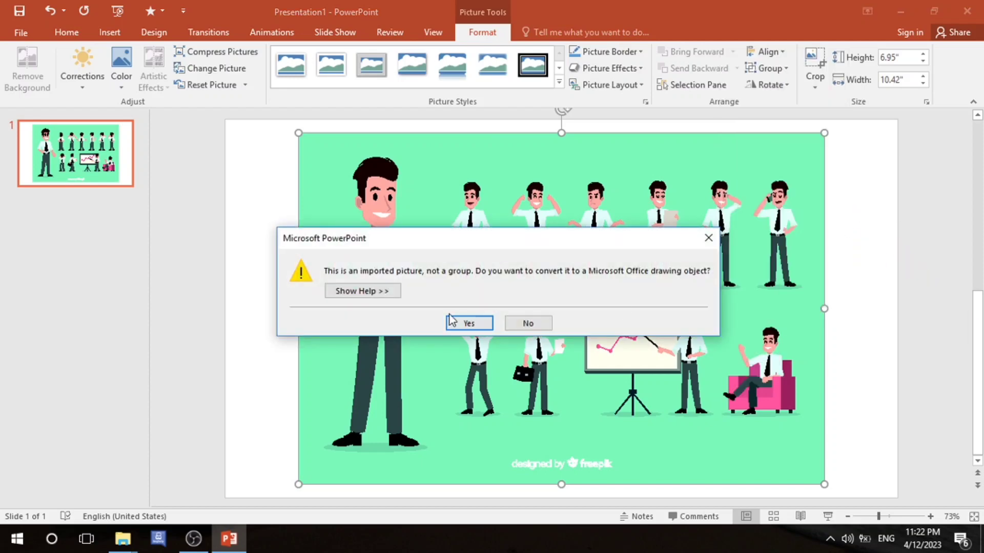
pyautogui.click(469, 324)
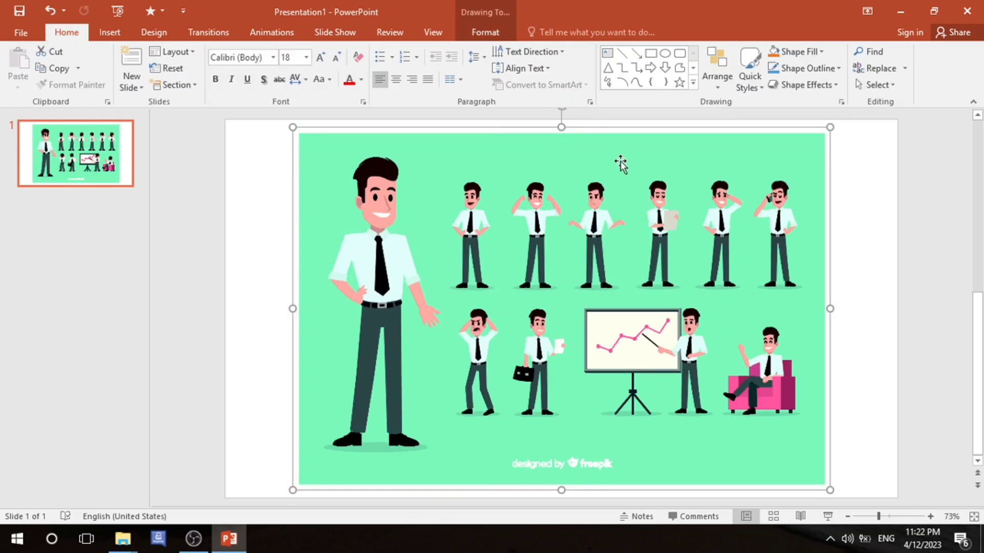
pyautogui.moveTo(616, 165); pyautogui.dragTo(614, 177)
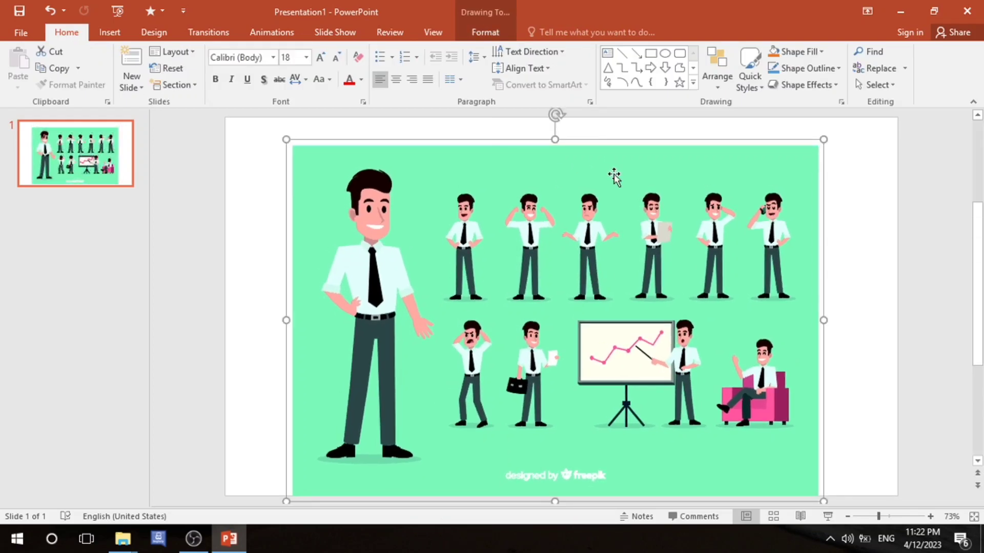
pyautogui.click(614, 177)
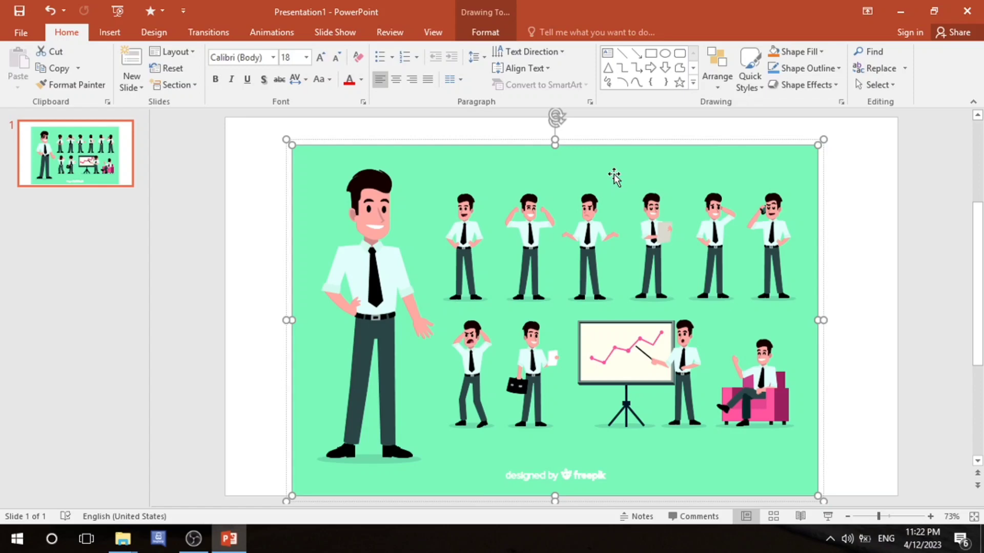
pyautogui.press('Delete')
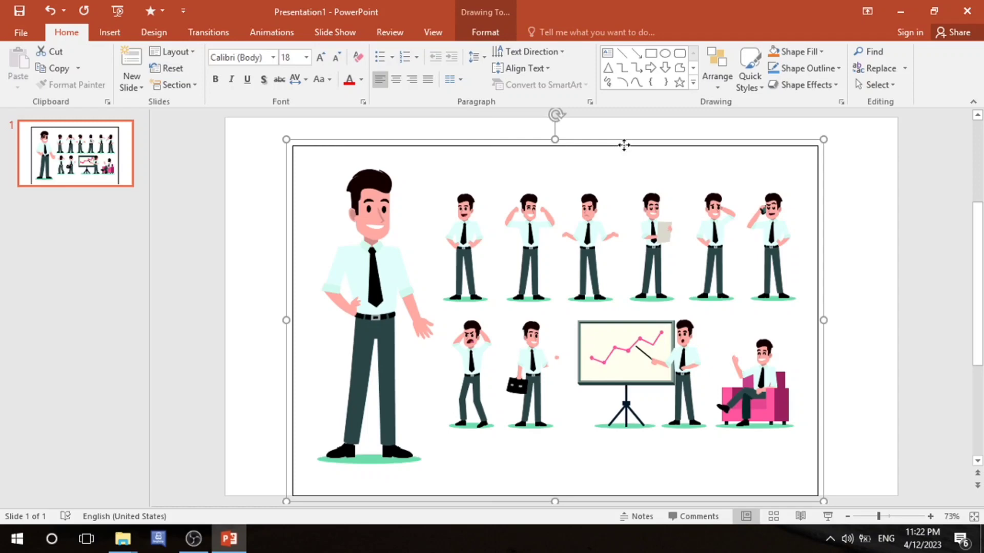
pyautogui.click(624, 145)
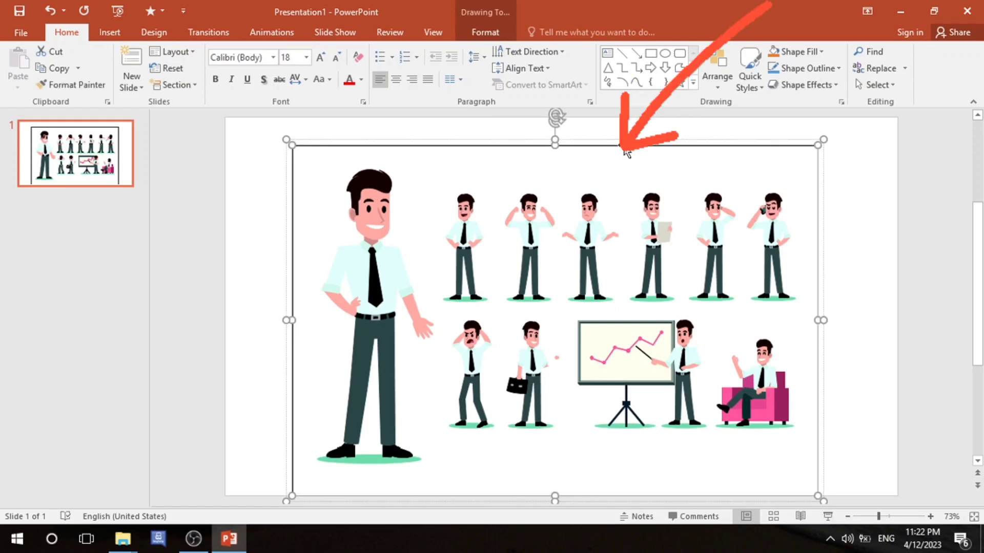
pyautogui.press('Delete')
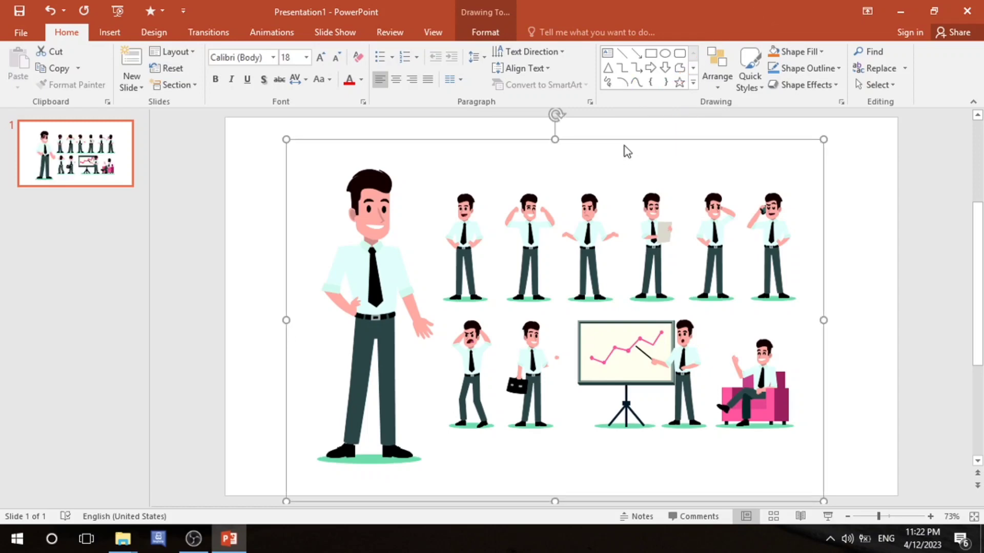
# Try ungrouping and moving the businessmen group, then undo back to the earlier arrangement.
pyautogui.click(613, 166)
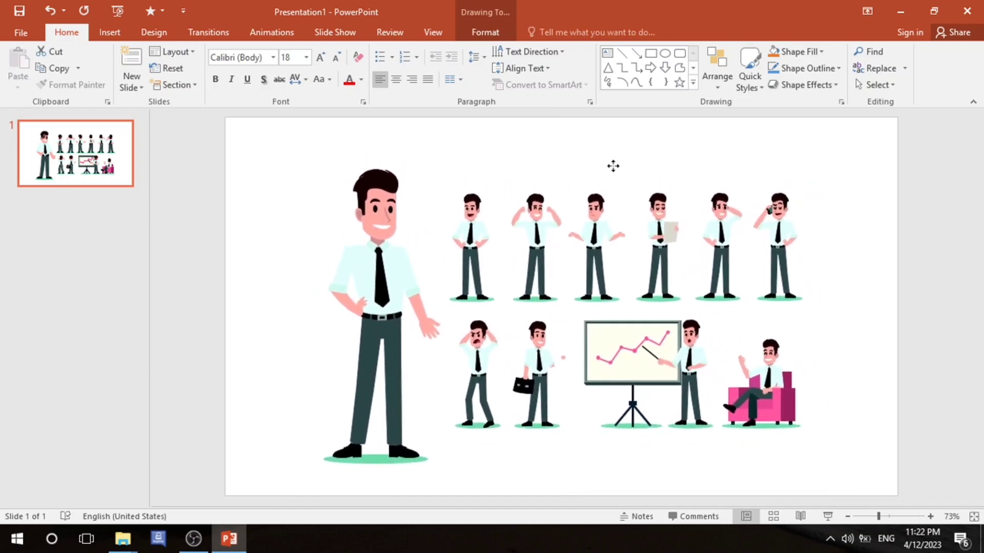
pyautogui.click(613, 165)
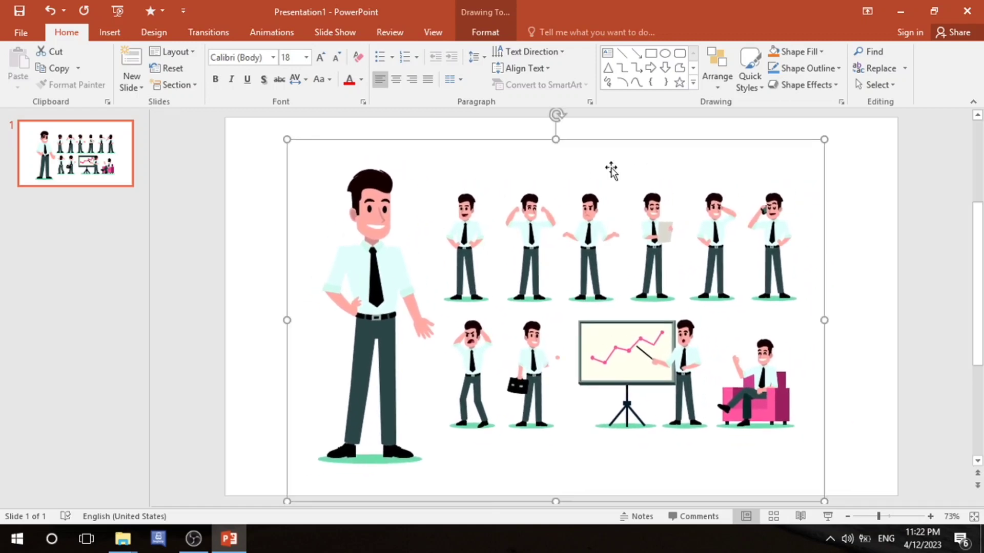
pyautogui.rightClick(550, 166)
pyautogui.moveTo(586, 251)
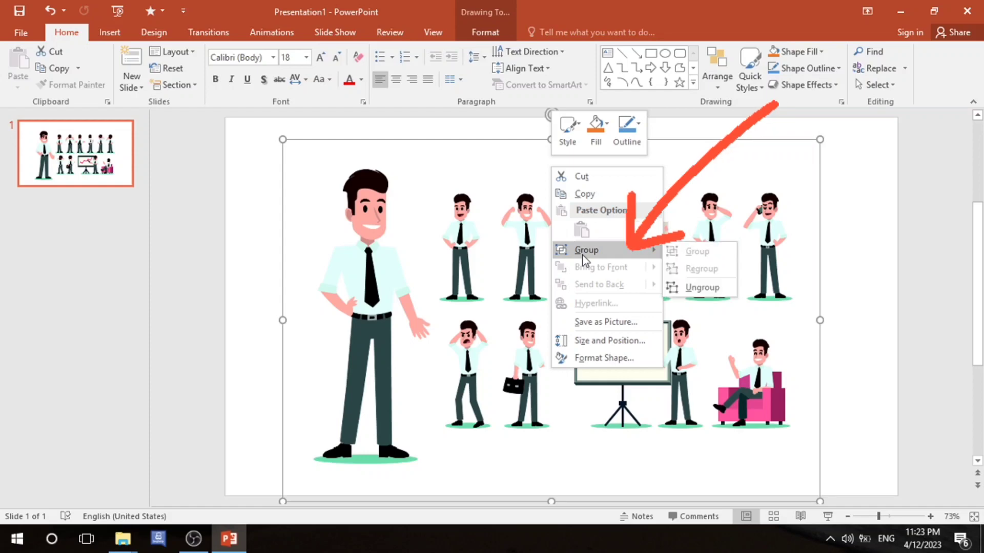
pyautogui.click(710, 288)
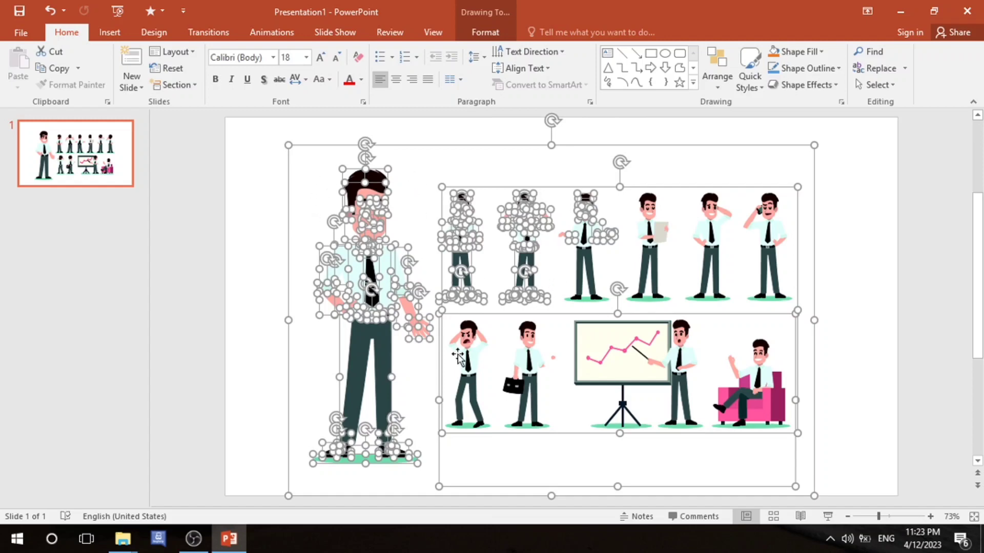
pyautogui.hotkey('ctrl', 'z')
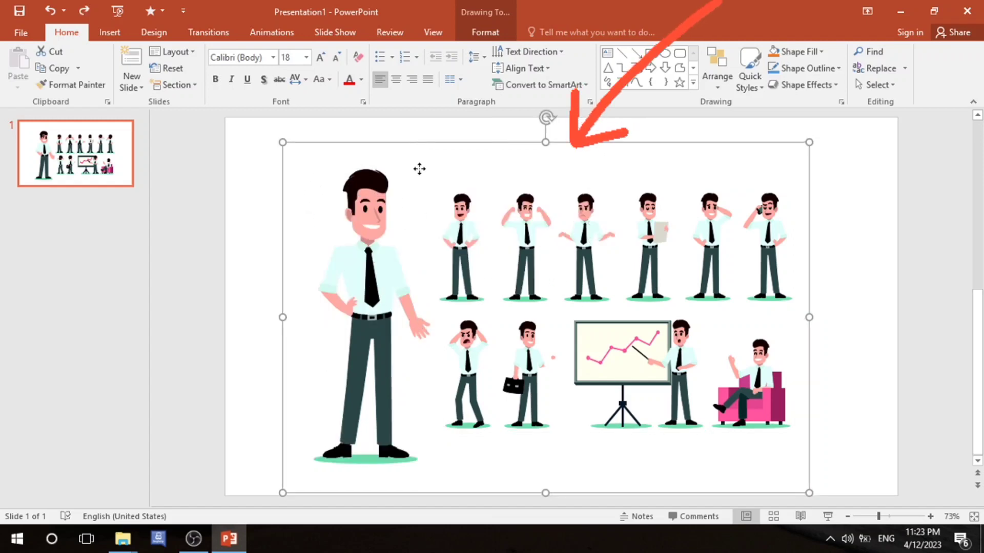
pyautogui.moveTo(399, 150); pyautogui.dragTo(481, 251)
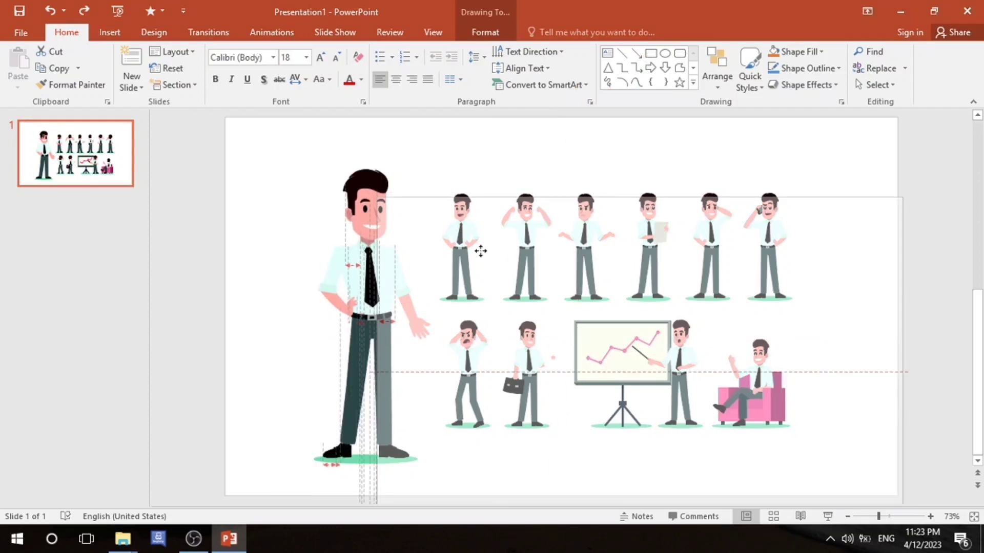
pyautogui.moveTo(481, 251); pyautogui.dragTo(372, 129)
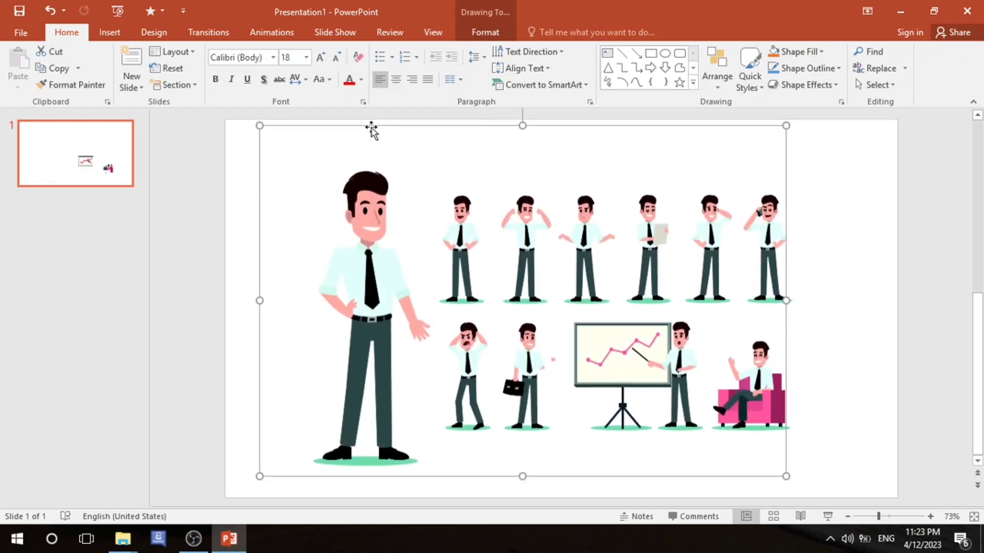
pyautogui.click(372, 129)
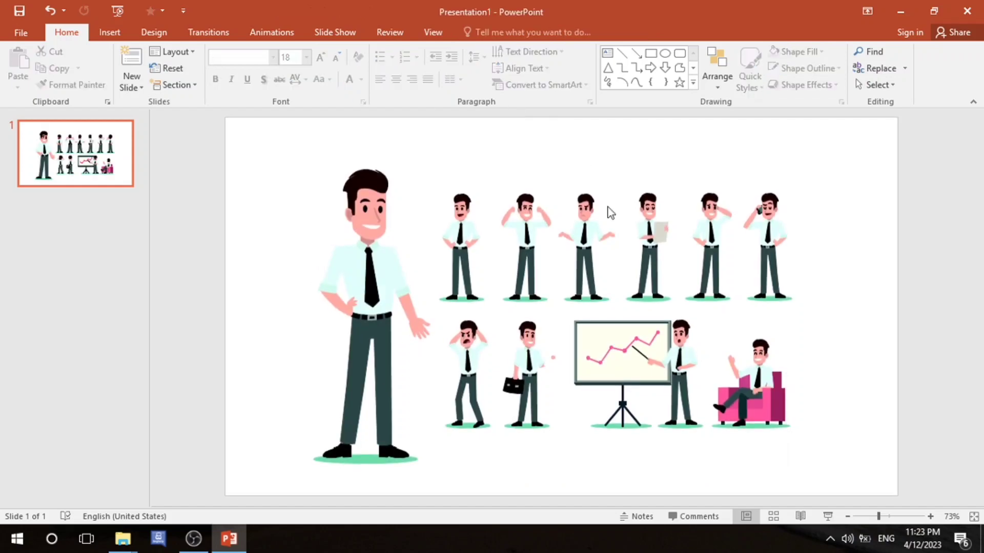
pyautogui.hotkey('ctrl', 'z')
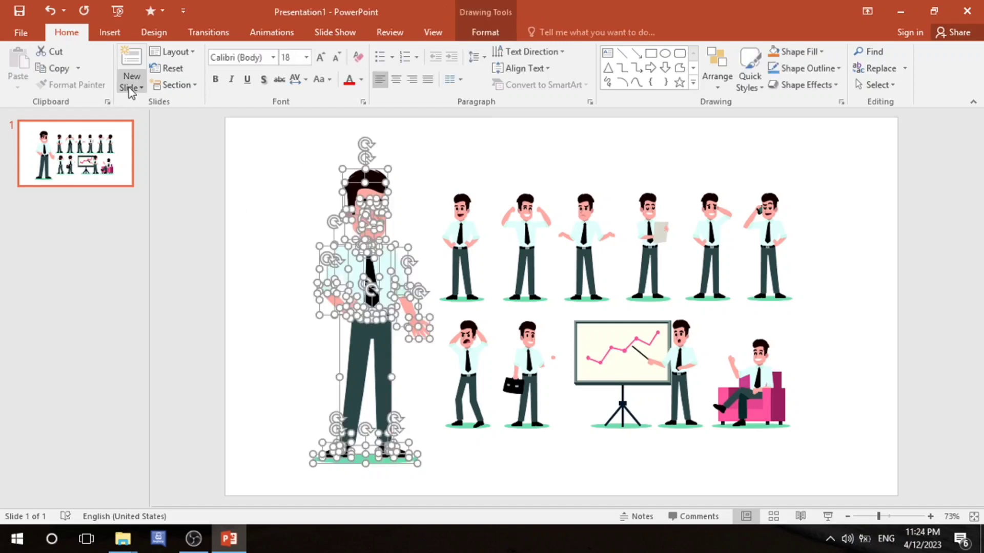
# Add a blank second slide, then return to slide 1.
pyautogui.click(131, 88)
pyautogui.click(160, 267)
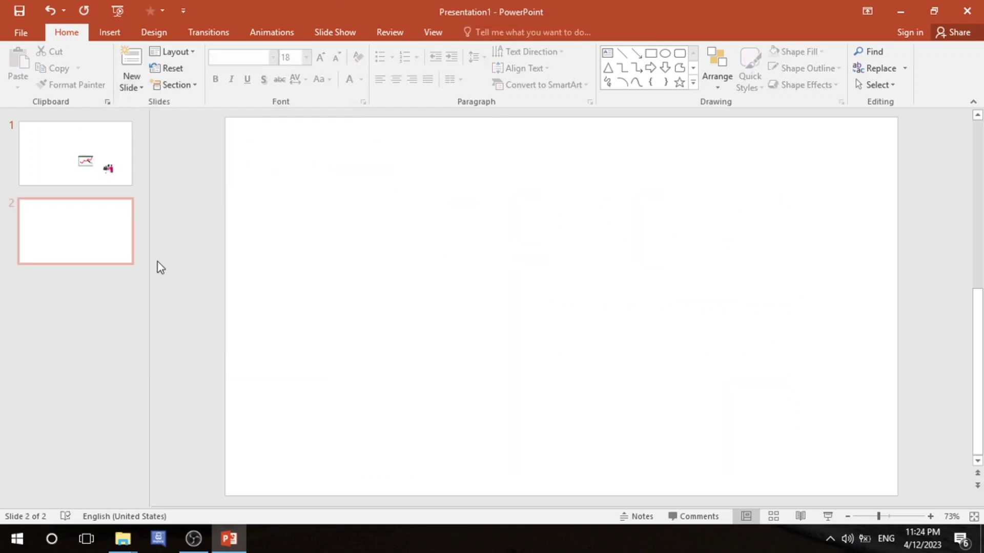
pyautogui.click(96, 168)
# Cut the large standing businessman from slide 1 and bring up paste options on slide 2.
pyautogui.moveTo(281, 151); pyautogui.dragTo(425, 488)
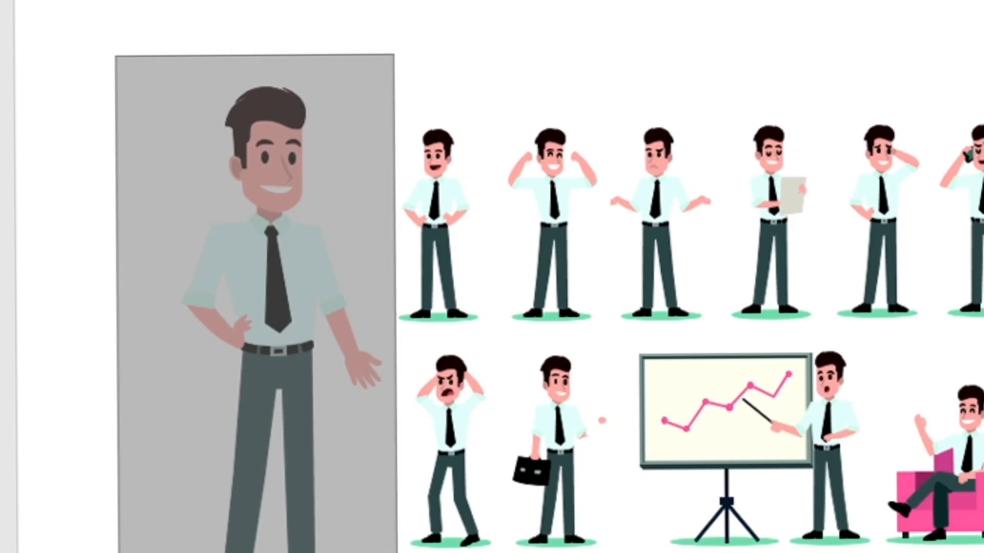
pyautogui.moveTo(395, 551); pyautogui.dragTo(395, 551)
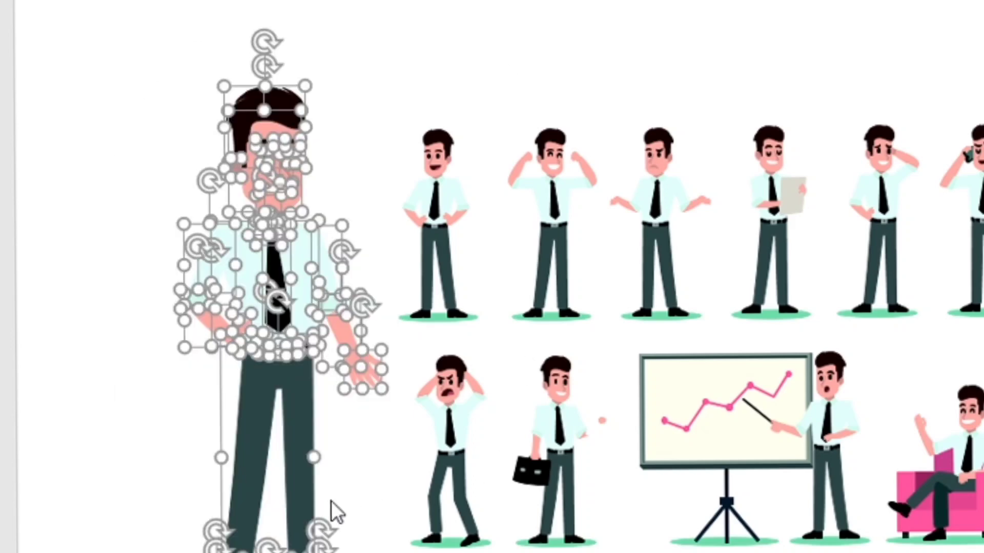
pyautogui.rightClick(313, 401)
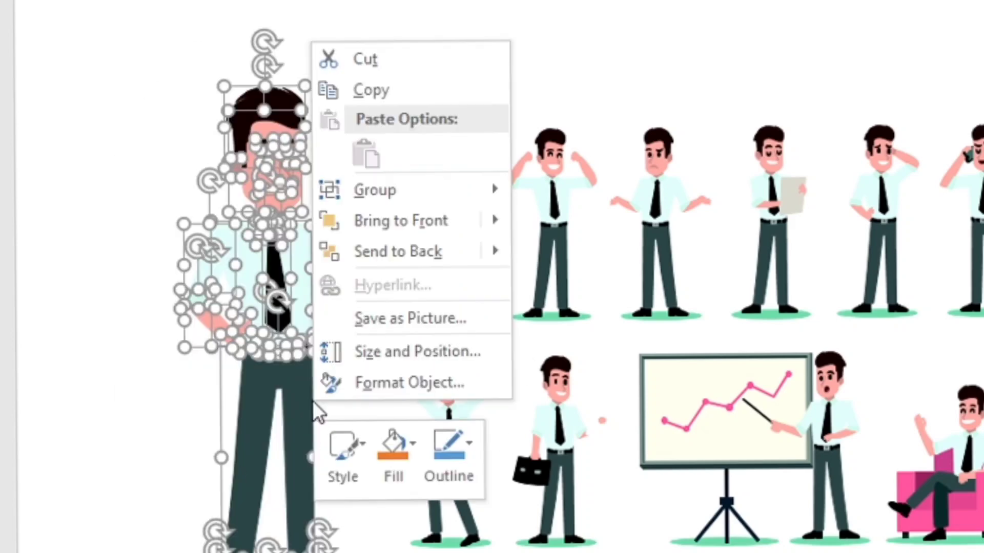
pyautogui.click(439, 54)
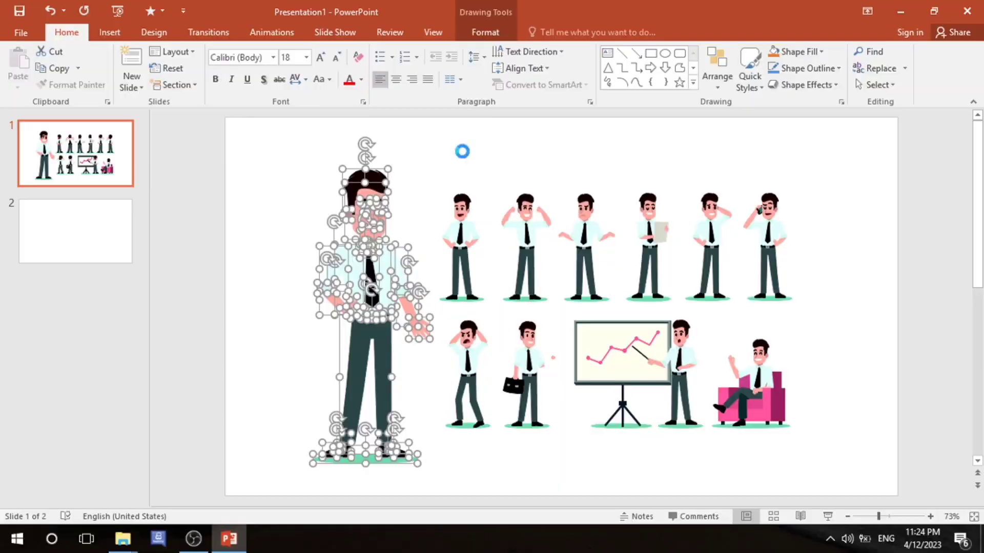
pyautogui.click(64, 211)
pyautogui.rightClick(299, 206)
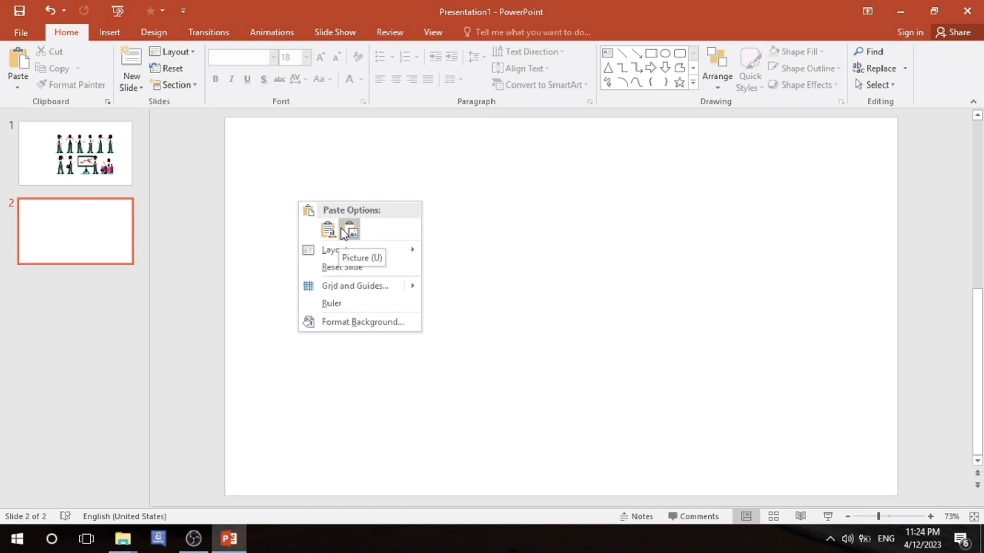
# Paste the businessman onto slide 2 as editable shapes.
pyautogui.click(344, 235)
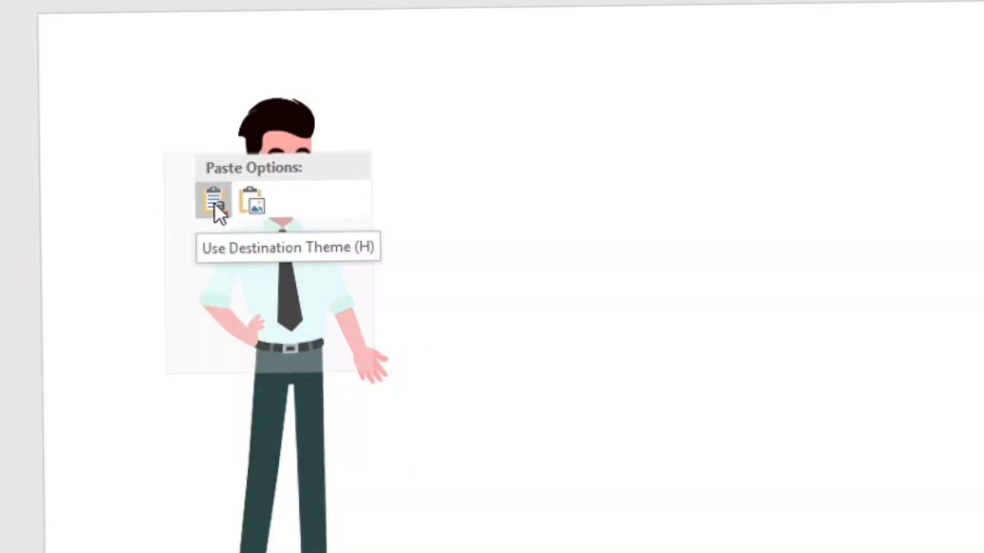
pyautogui.click(214, 202)
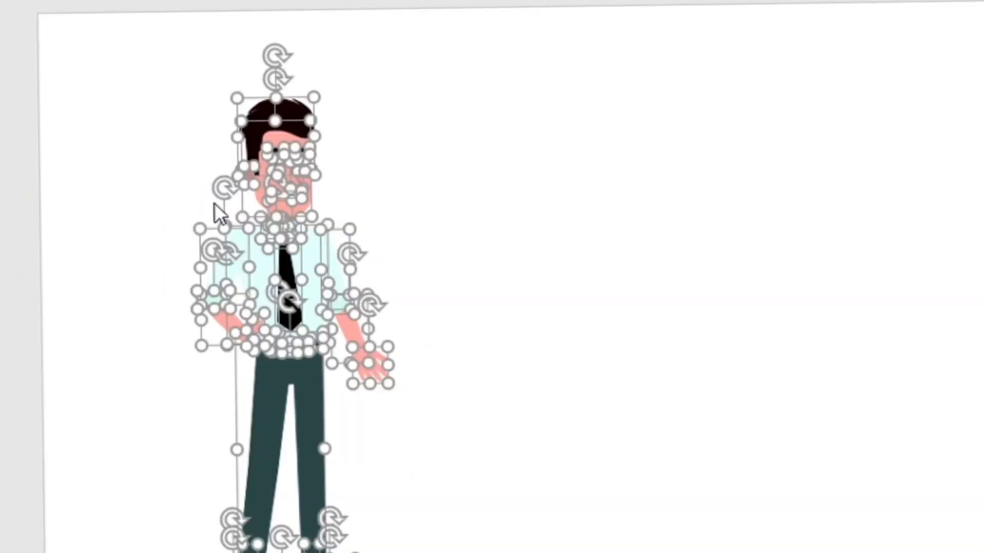
pyautogui.click(576, 240)
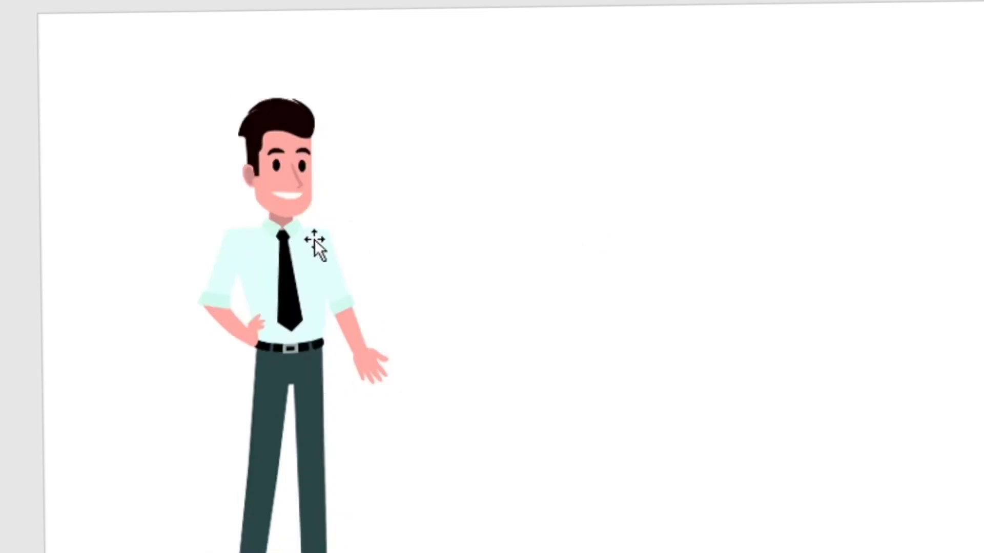
# Rotate and reposition the forearm and hand so the arm hangs down.
pyautogui.click(346, 304)
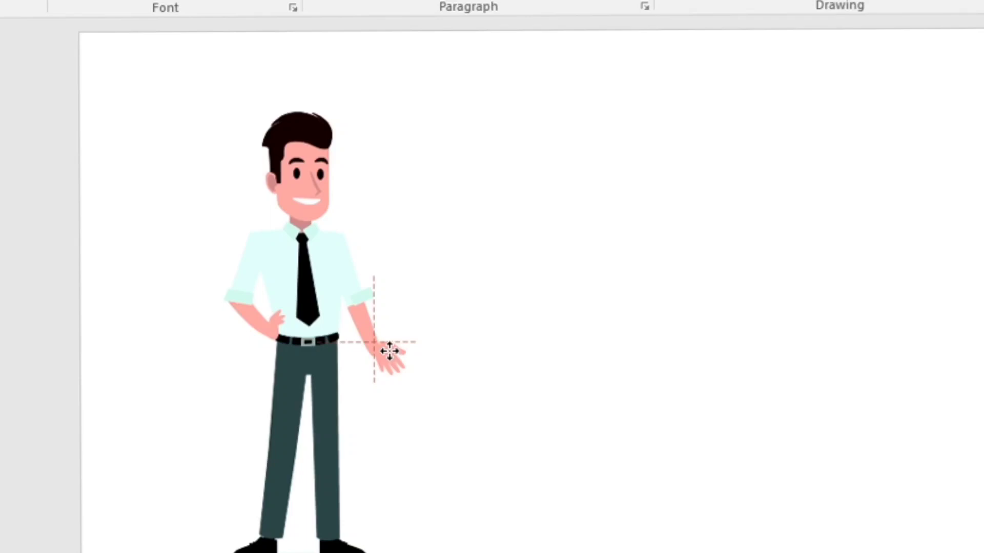
pyautogui.moveTo(383, 355)
pyautogui.mouseDown()
pyautogui.moveTo(419, 353)
pyautogui.moveTo(379, 348)
pyautogui.mouseUp()
pyautogui.moveTo(376, 258); pyautogui.dragTo(358, 300)
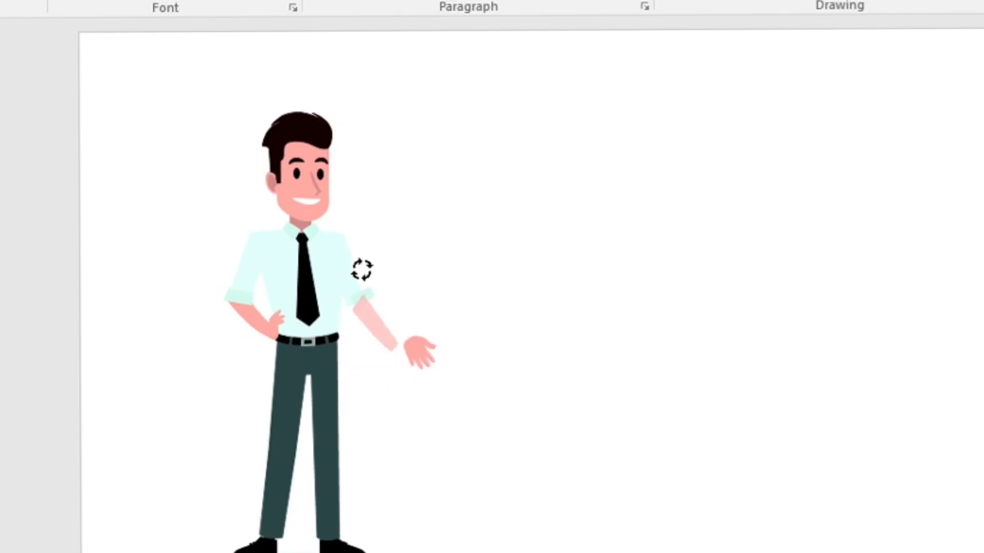
pyautogui.moveTo(368, 333); pyautogui.dragTo(413, 296)
pyautogui.click(422, 342)
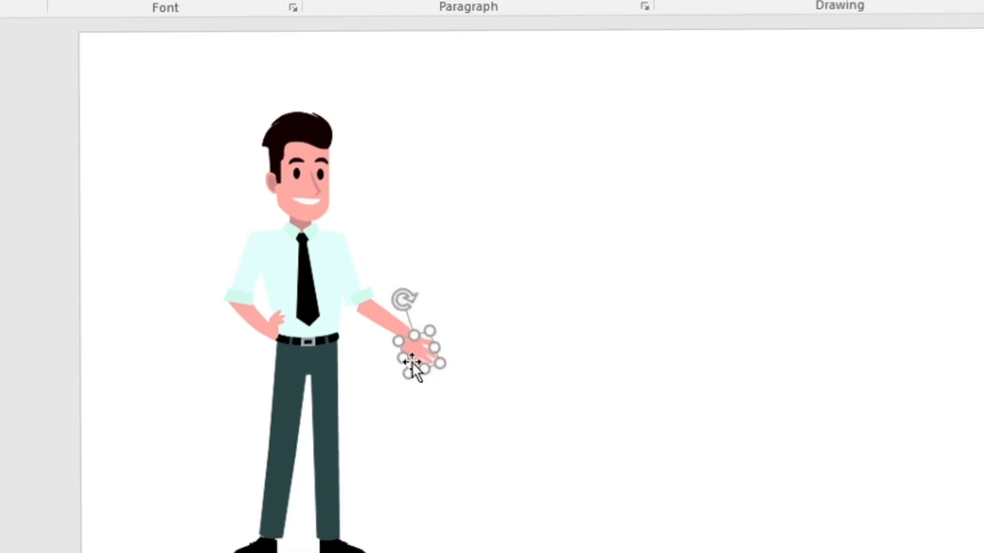
pyautogui.moveTo(412, 365); pyautogui.dragTo(423, 346)
pyautogui.click(616, 464)
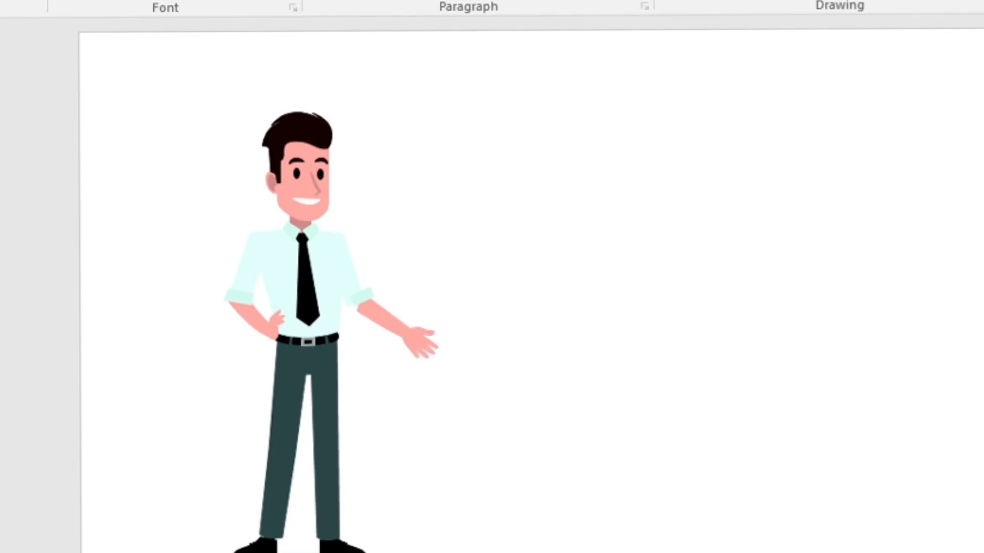
pyautogui.click(420, 343)
pyautogui.click(377, 320)
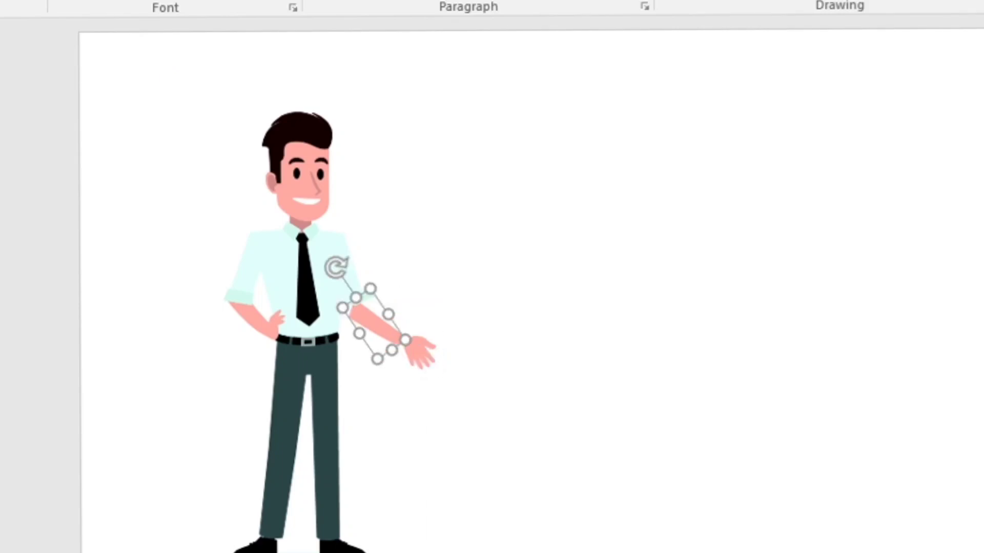
pyautogui.moveTo(336, 266); pyautogui.dragTo(367, 255)
pyautogui.moveTo(418, 351); pyautogui.dragTo(385, 352)
pyautogui.click(516, 206)
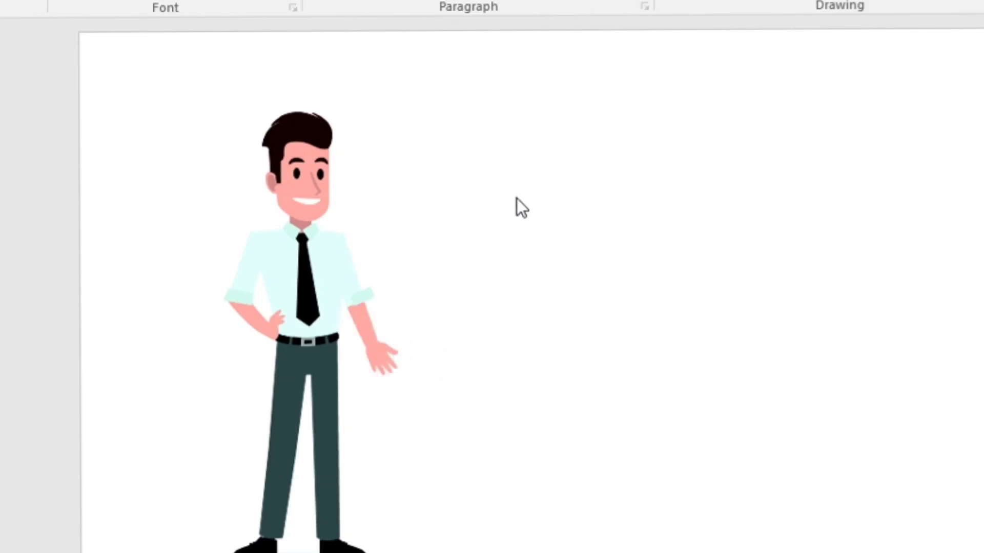
# Select every piece of the edited character and cut it.
pyautogui.click(351, 296)
pyautogui.hotkey('ctrl', 'a')
pyautogui.hotkey('ctrl', 'x')
# Paste the re-posed man back onto slide 2 as a single picture and nudge him slightly.
pyautogui.rightClick(237, 200)
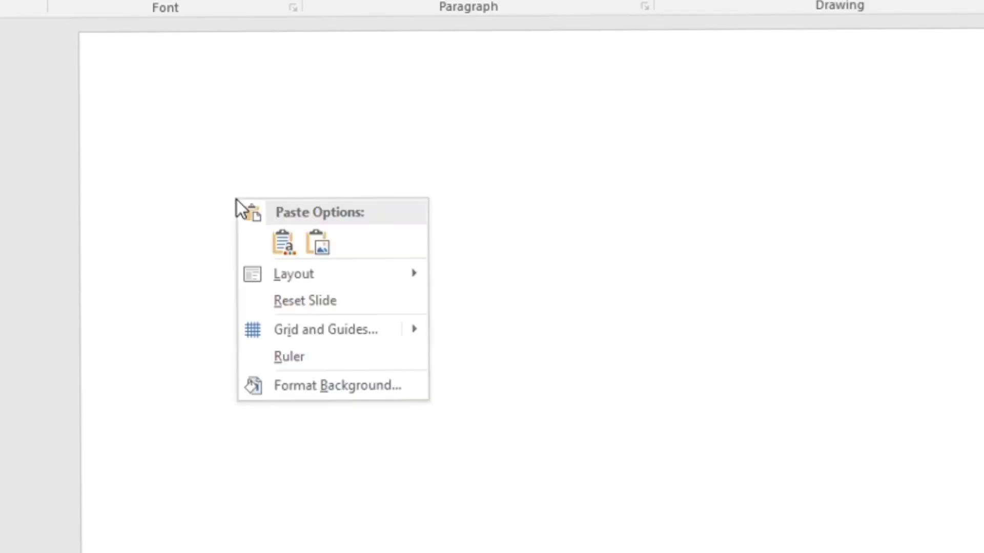
pyautogui.click(320, 245)
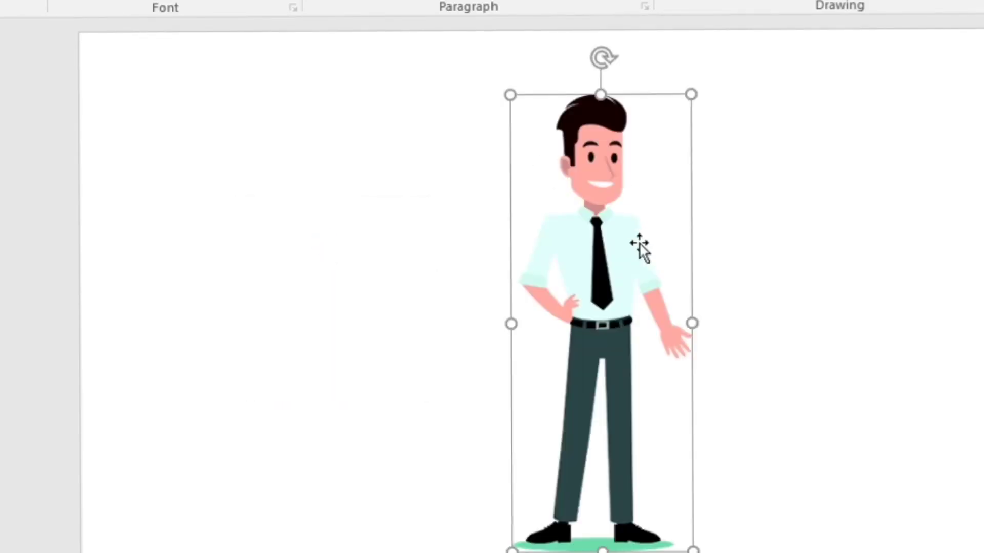
pyautogui.moveTo(304, 159); pyautogui.dragTo(310, 168)
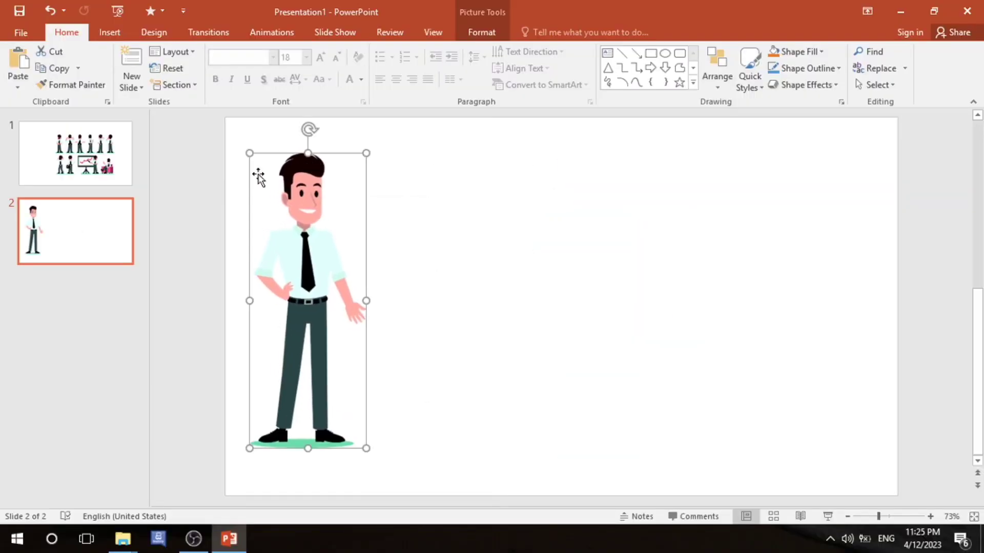
# Move slide 1's first top-row character to slide 2 as a picture, enlarged beside the first man.
pyautogui.press('pageup')
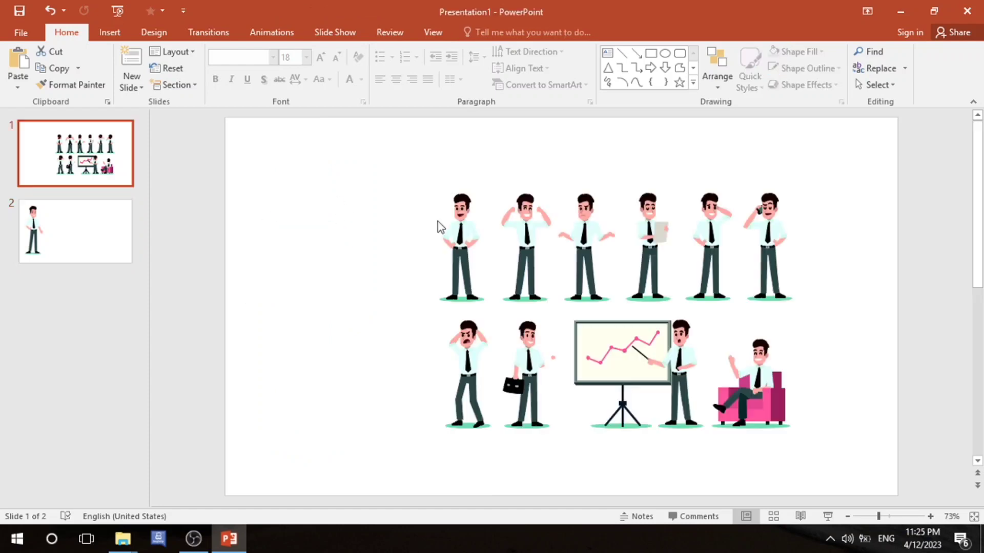
pyautogui.moveTo(388, 174); pyautogui.dragTo(498, 312)
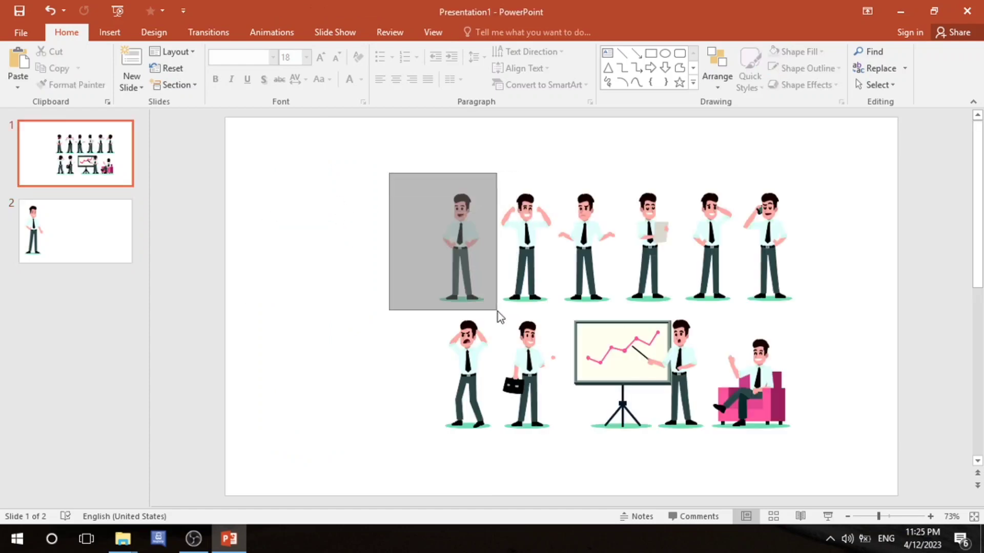
pyautogui.rightClick(461, 230)
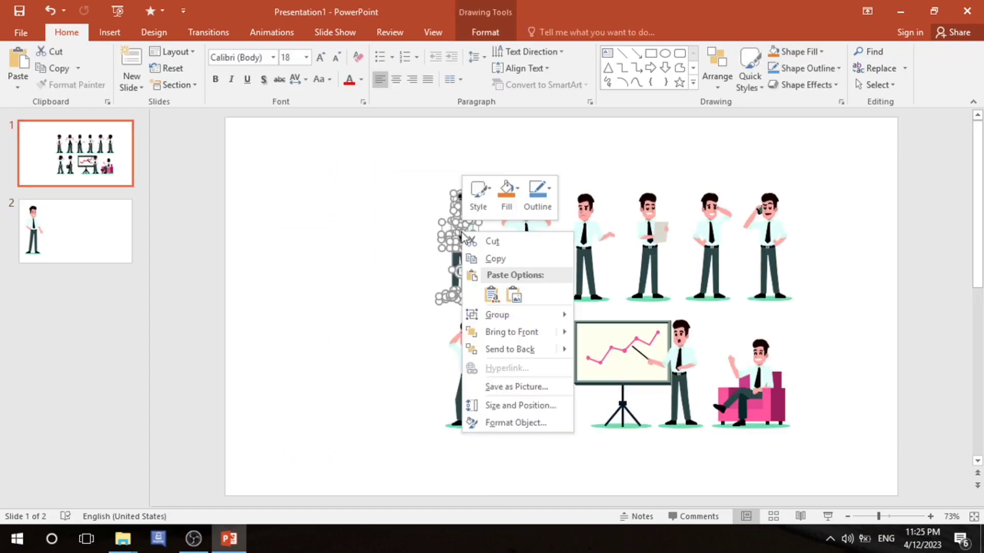
pyautogui.click(478, 244)
pyautogui.click(86, 241)
pyautogui.rightClick(374, 193)
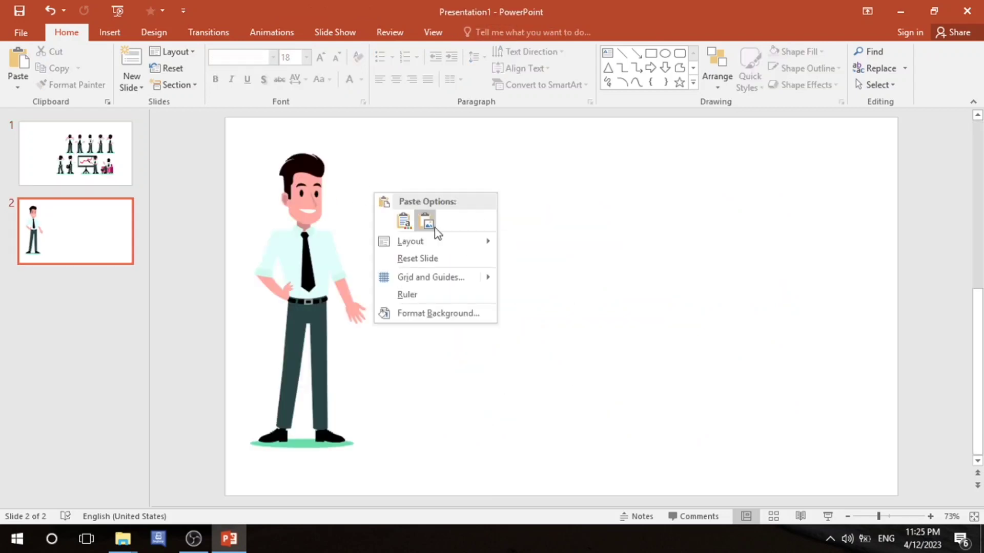
pyautogui.click(425, 221)
pyautogui.moveTo(534, 246); pyautogui.dragTo(440, 195)
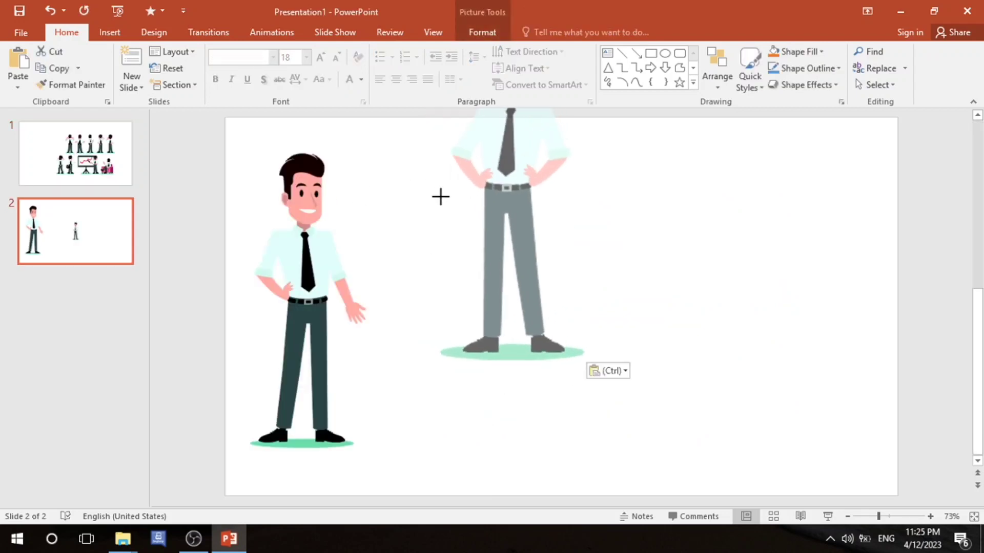
pyautogui.moveTo(475, 283); pyautogui.dragTo(413, 316)
# On slide 1, select the whole group of remaining characters.
pyautogui.click(95, 169)
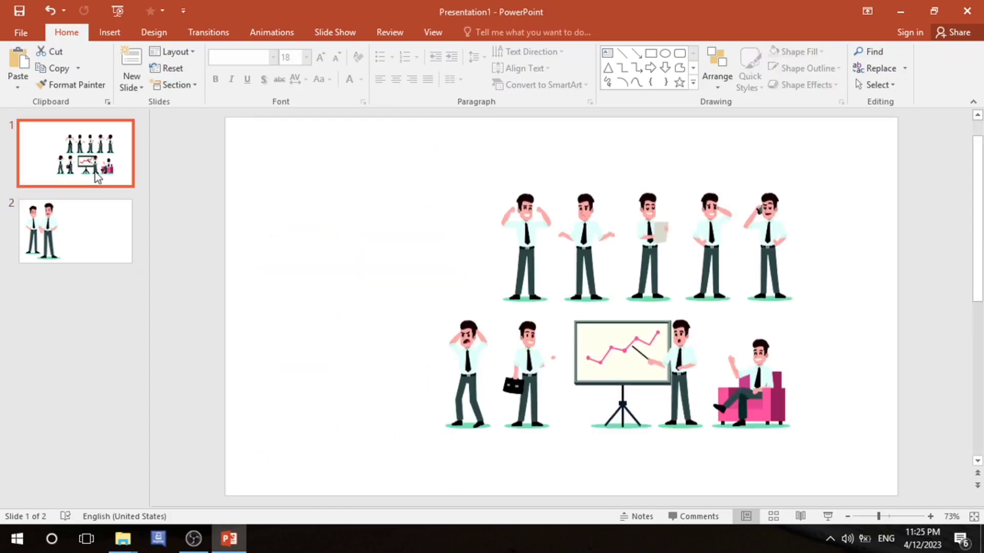
pyautogui.moveTo(407, 299); pyautogui.dragTo(500, 450)
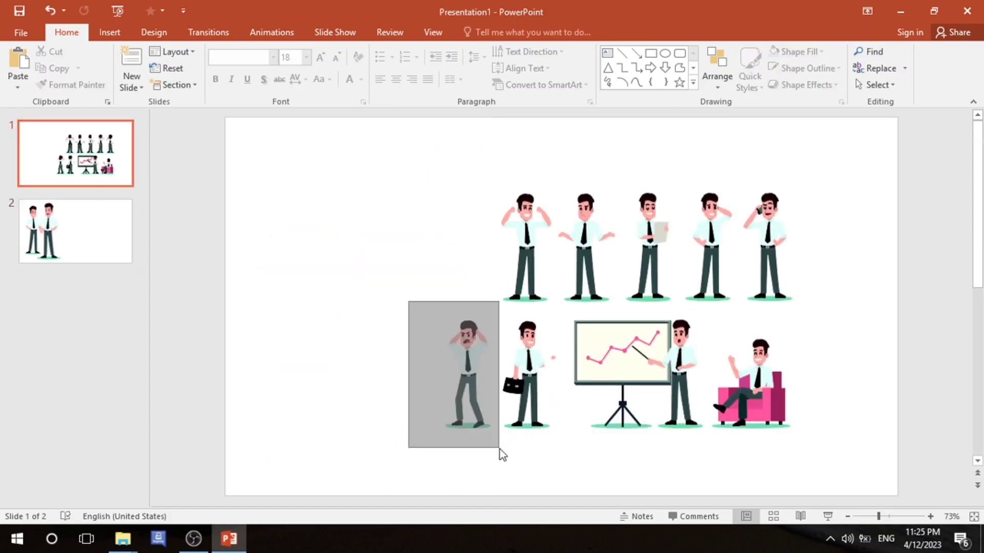
pyautogui.moveTo(396, 309); pyautogui.dragTo(510, 441)
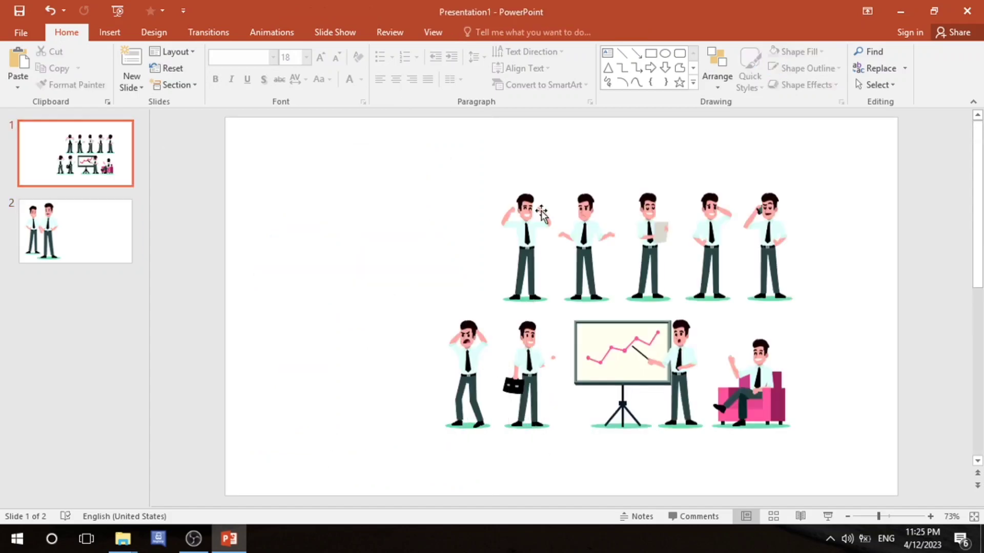
pyautogui.moveTo(418, 179); pyautogui.dragTo(869, 454)
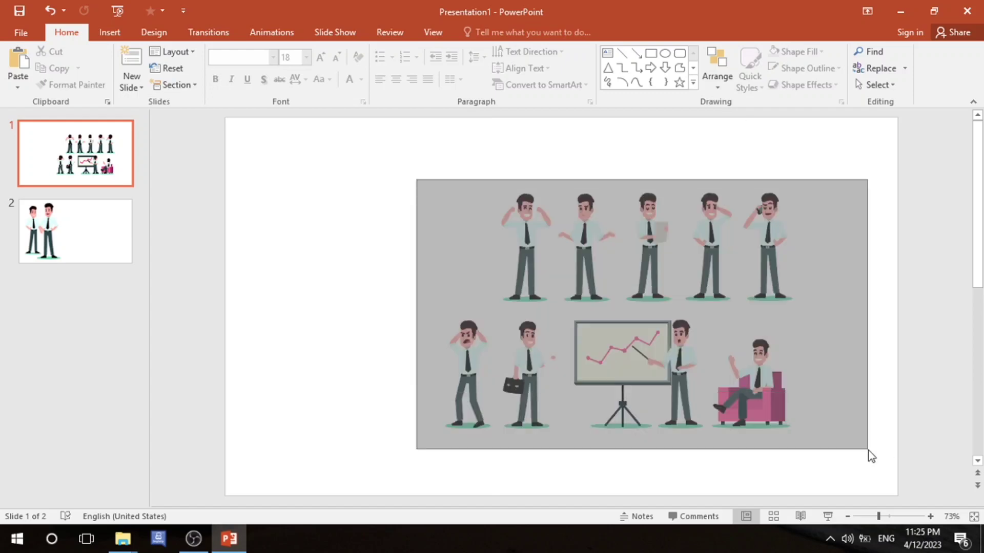
# Ungroup slide 1's character illustration into separate figures.
pyautogui.rightClick(797, 350)
pyautogui.moveTo(832, 228)
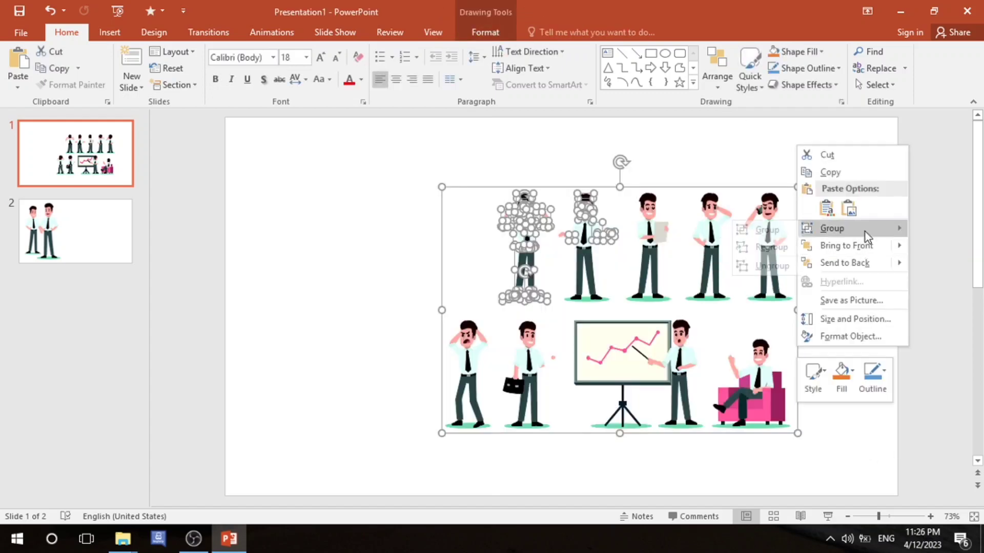
pyautogui.click(763, 266)
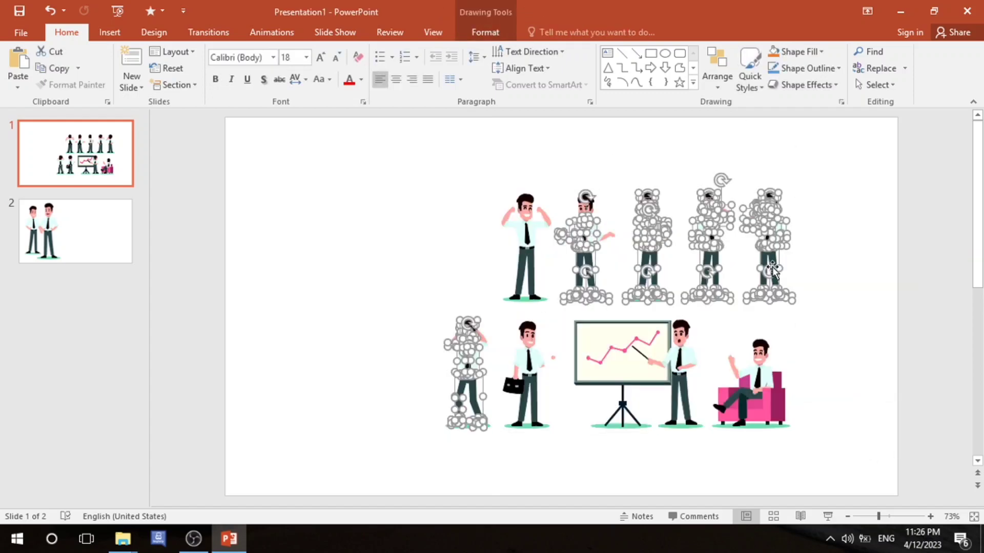
pyautogui.click(402, 362)
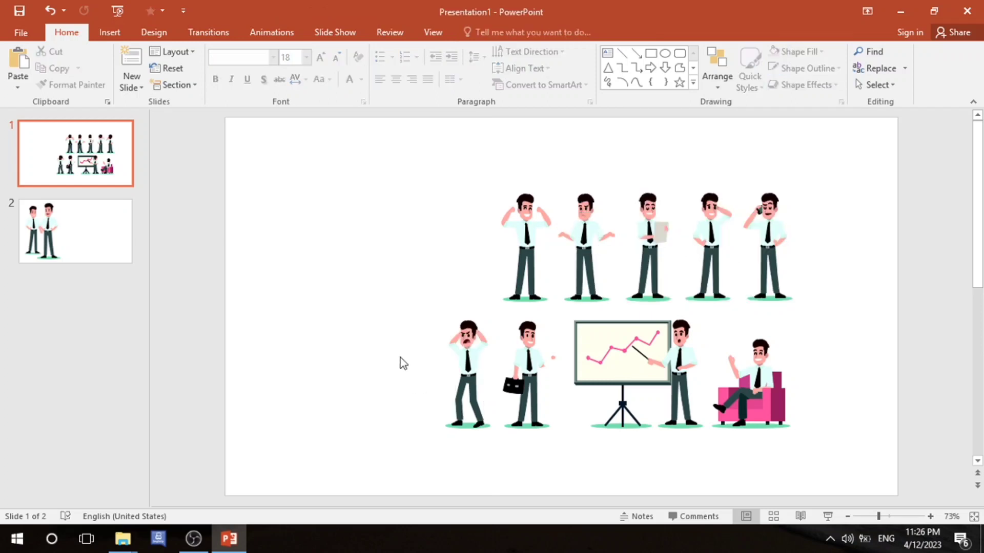
# Move the phone-holding man to slide 2 as a picture, enlarged next to the large man.
pyautogui.moveTo(733, 177); pyautogui.dragTo(826, 316)
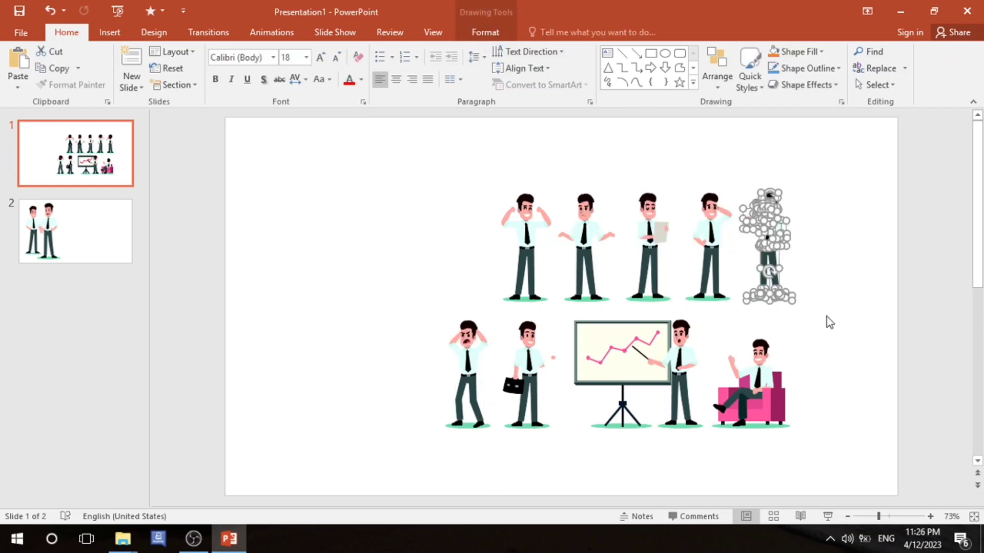
pyautogui.rightClick(771, 239)
pyautogui.click(785, 251)
pyautogui.click(116, 248)
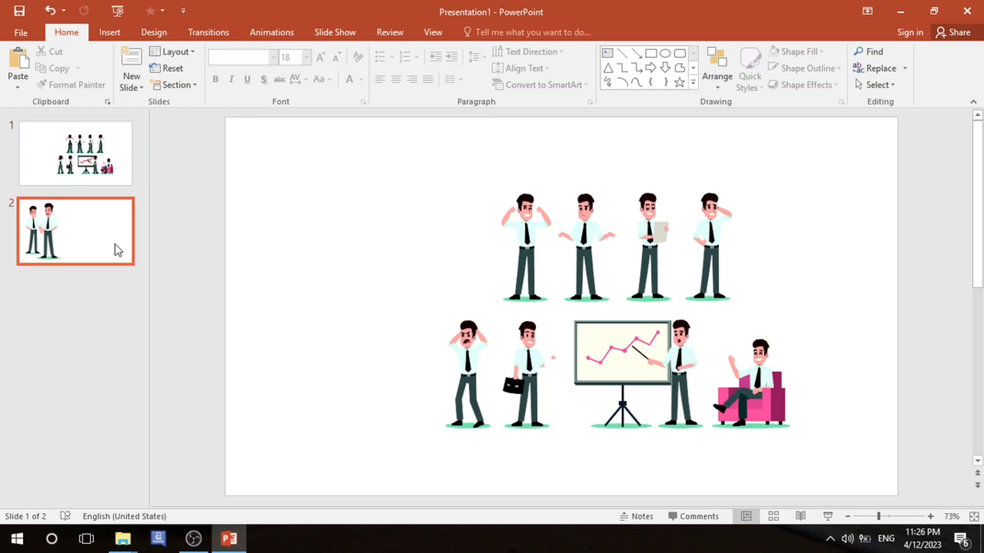
pyautogui.rightClick(463, 183)
pyautogui.click(515, 244)
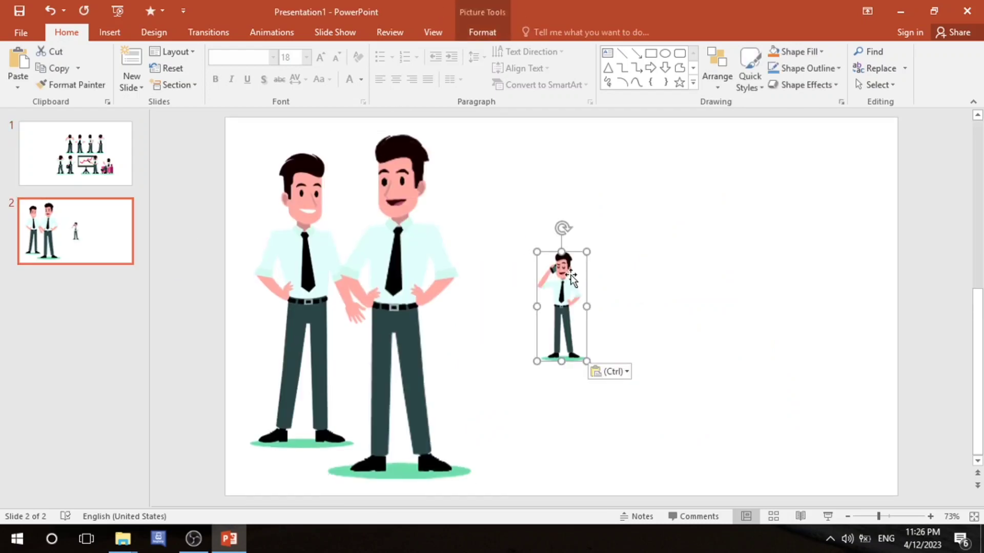
pyautogui.moveTo(562, 304); pyautogui.dragTo(460, 202)
pyautogui.moveTo(480, 256); pyautogui.dragTo(510, 411)
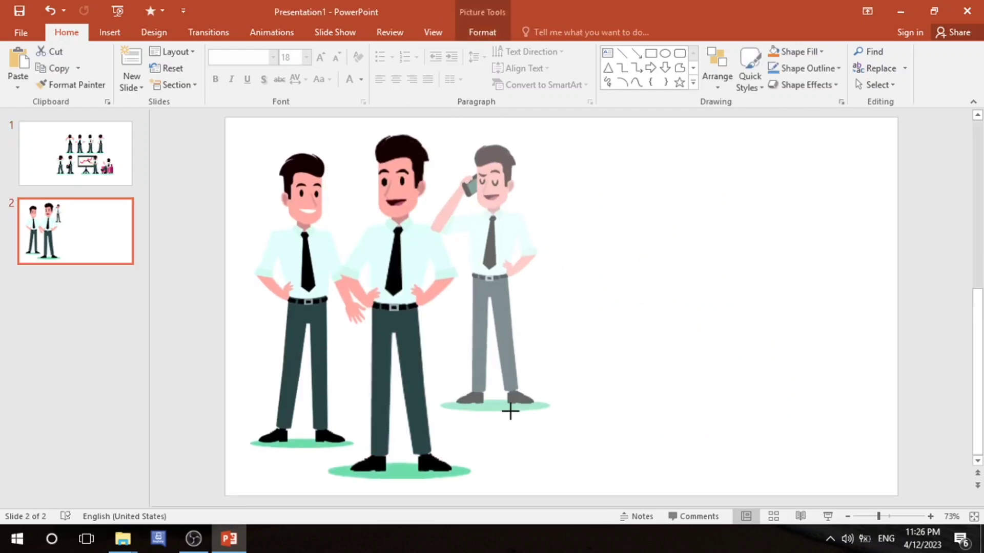
# Cut the paper-reading man from slide 1 and bring up paste choices on slide 2.
pyautogui.click(38, 154)
pyautogui.click(650, 241)
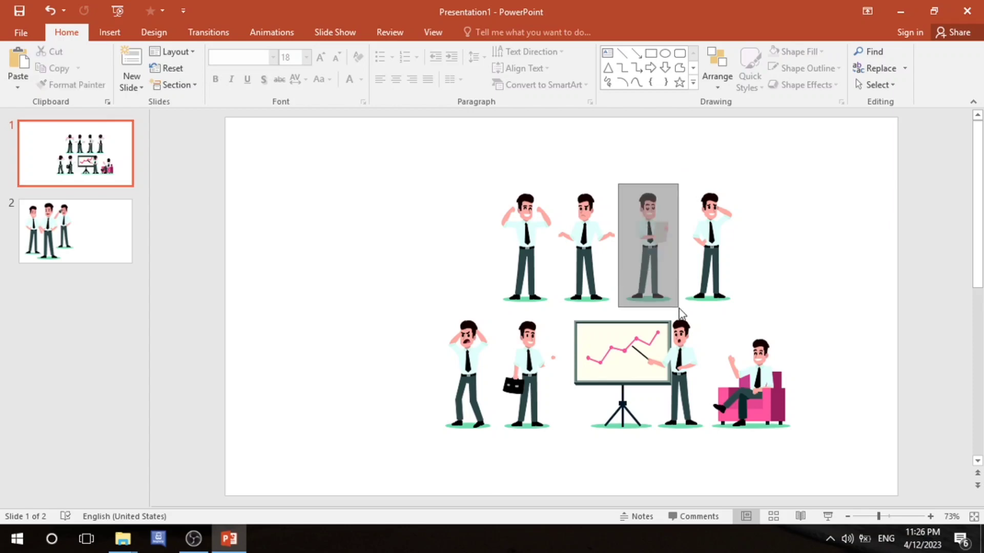
pyautogui.hotkey('ctrl', 'shift', 'g')
pyautogui.rightClick(644, 223)
pyautogui.click(678, 231)
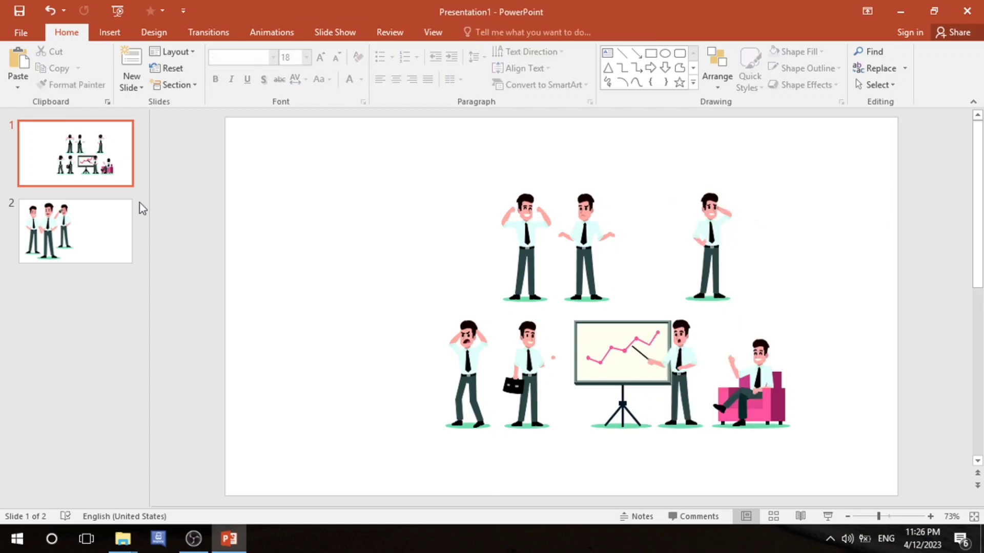
pyautogui.click(102, 228)
pyautogui.click(550, 200)
pyautogui.rightClick(550, 200)
# Paste the paper-reading man onto slide 2, then cut and restore the worried bottom-left man.
pyautogui.click(598, 261)
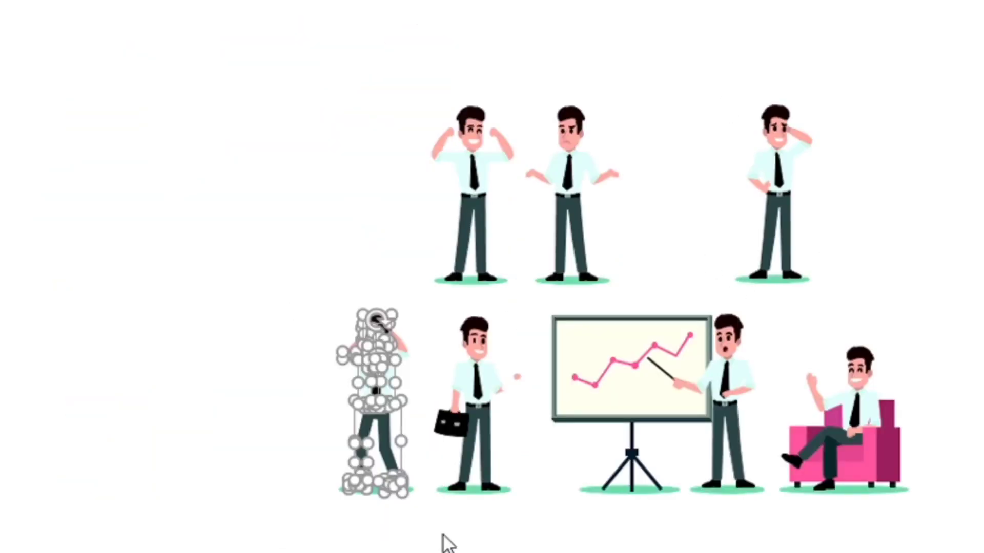
pyautogui.moveTo(301, 306); pyautogui.dragTo(409, 533)
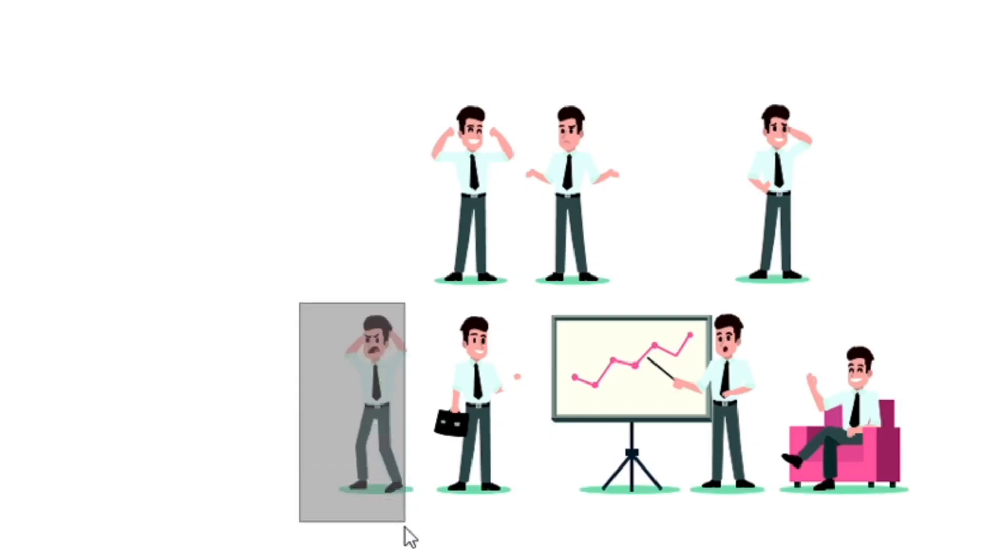
pyautogui.rightClick(387, 379)
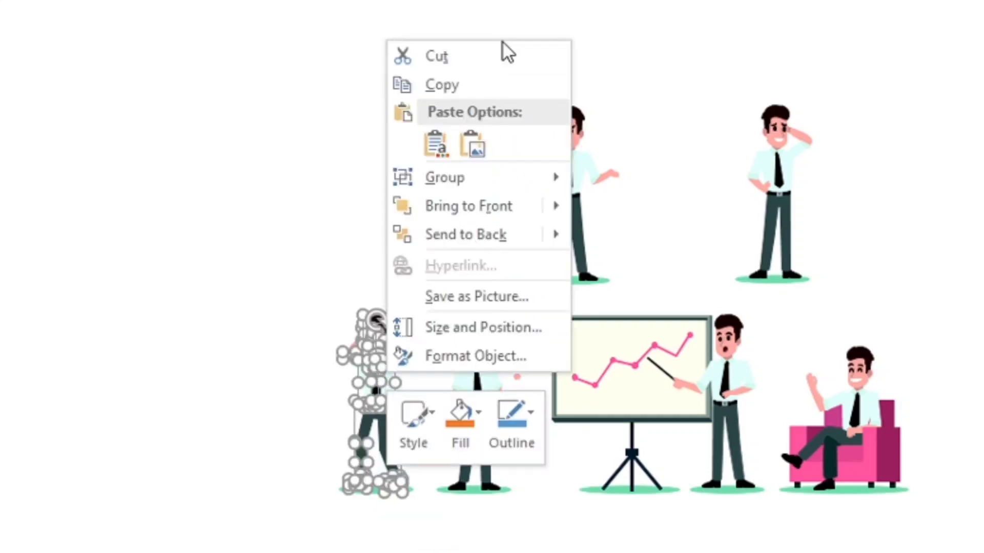
pyautogui.click(506, 56)
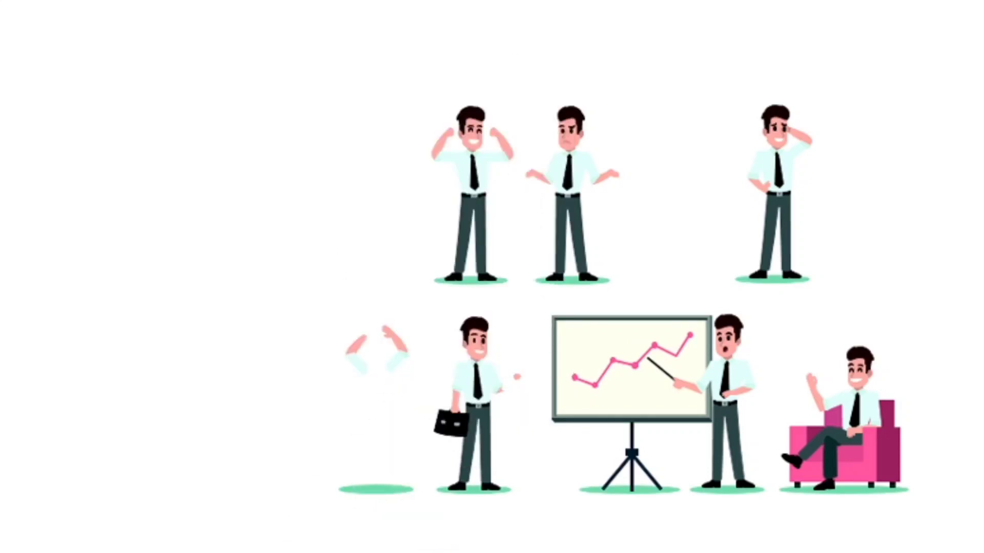
pyautogui.hotkey('ctrl', 'v')
pyautogui.click(377, 272)
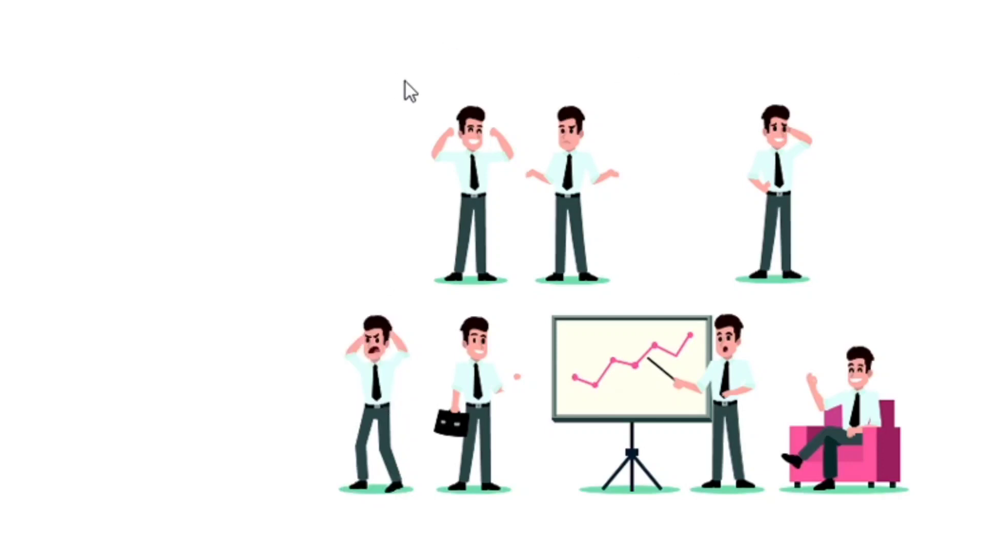
# Move the top-left character to slide 2 as a picture beside the small character.
pyautogui.moveTo(410, 91); pyautogui.dragTo(535, 303)
pyautogui.rightClick(478, 123)
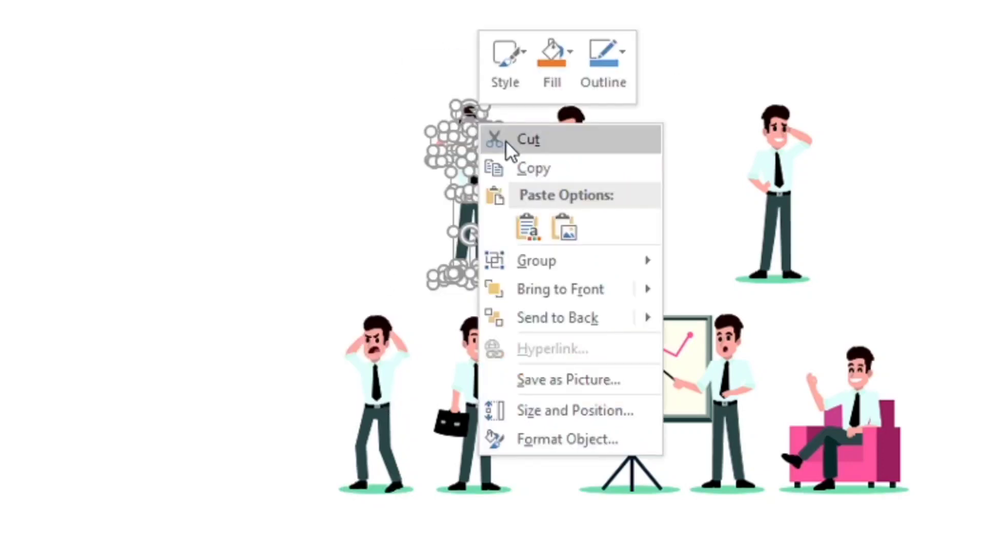
pyautogui.click(505, 141)
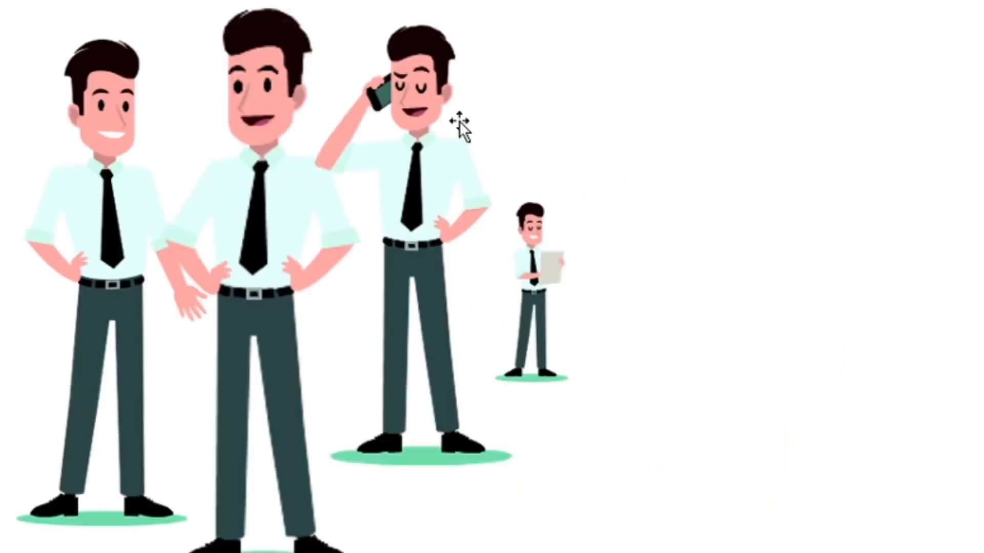
pyautogui.rightClick(668, 196)
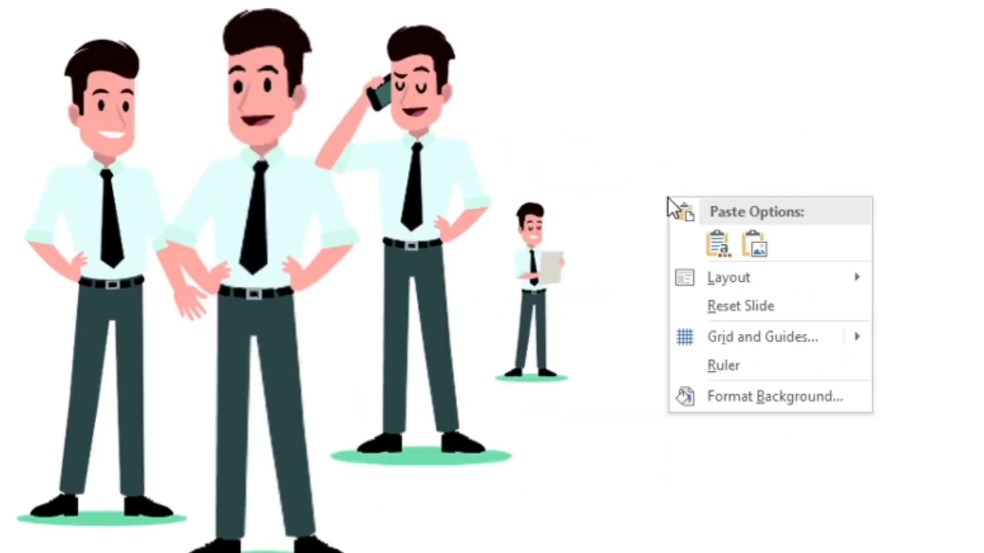
pyautogui.click(752, 247)
pyautogui.moveTo(567, 268); pyautogui.dragTo(664, 268)
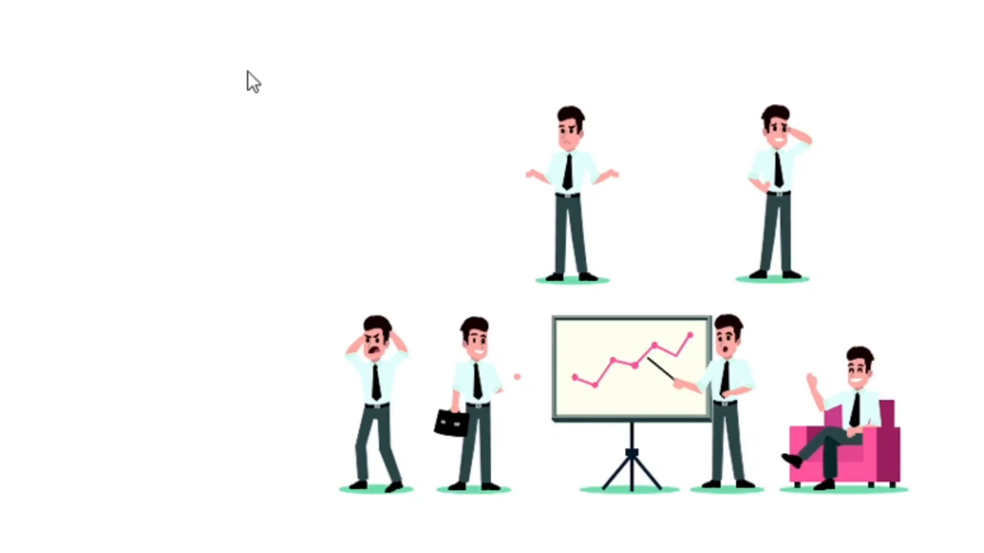
# Ungroup the bottom illustration on slide 1 into separate figures.
pyautogui.moveTo(247, 71); pyautogui.dragTo(979, 551)
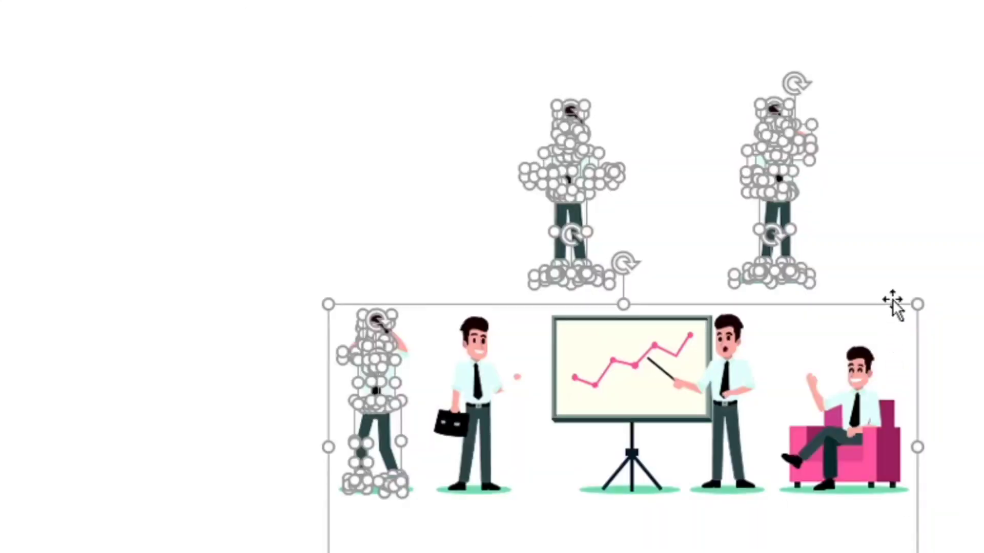
pyautogui.rightClick(893, 306)
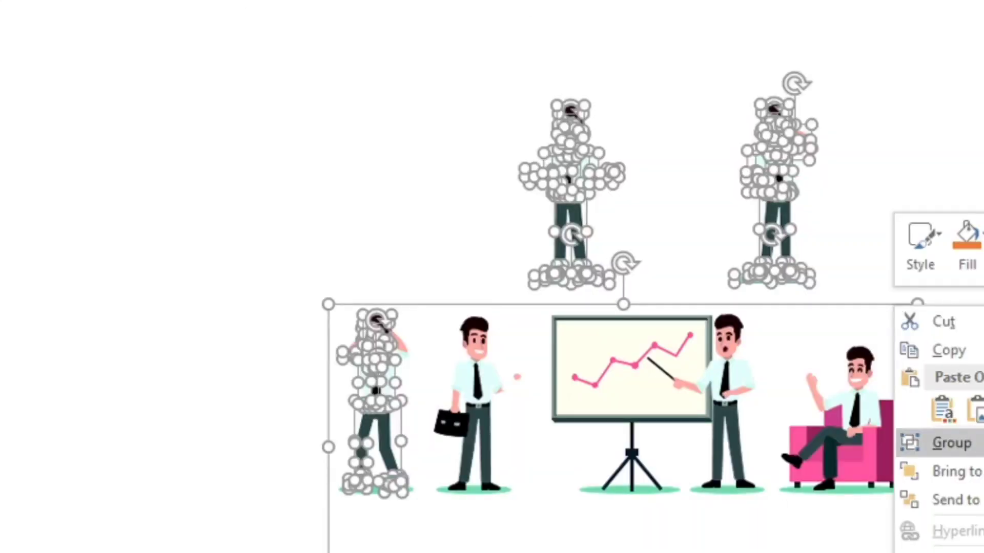
pyautogui.click(952, 444)
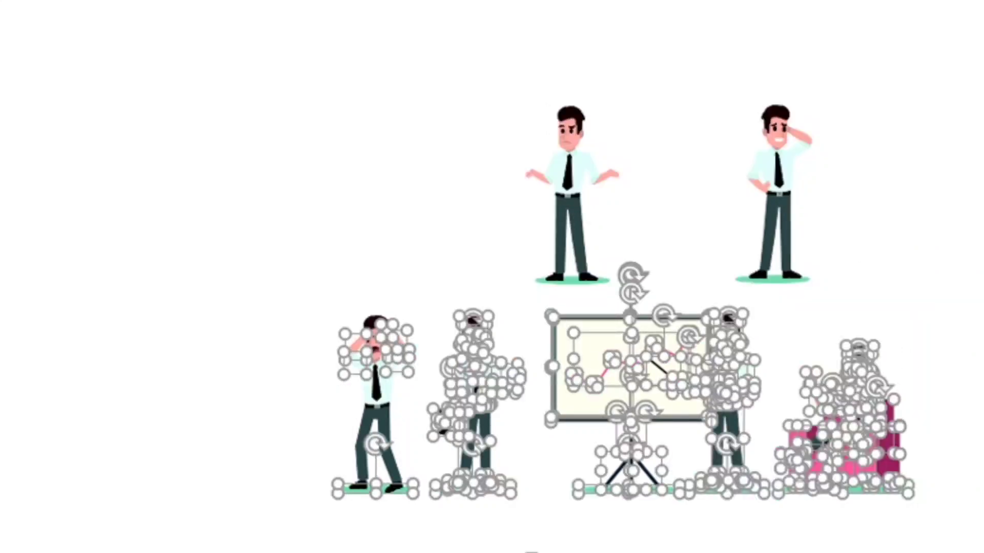
pyautogui.press('Escape')
# Move the whiteboard and its presenter to slide 2 as a picture at the upper right.
pyautogui.moveTo(527, 300); pyautogui.dragTo(763, 507)
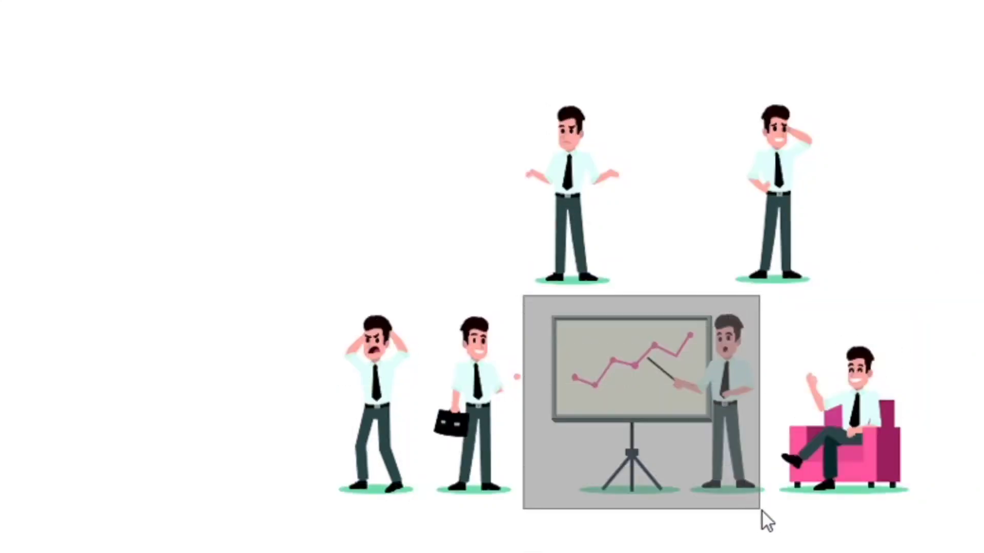
pyautogui.rightClick(692, 433)
pyautogui.click(793, 109)
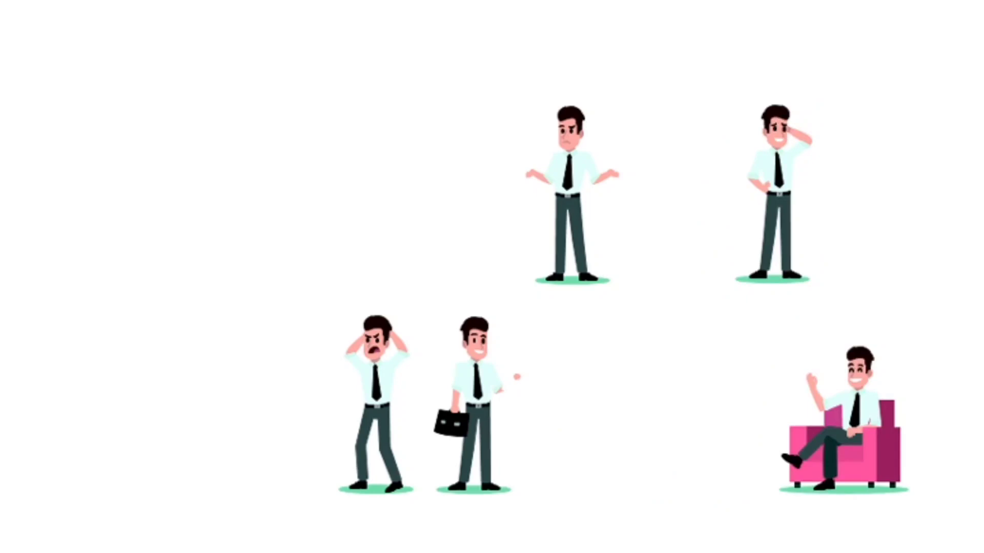
pyautogui.rightClick(875, 232)
pyautogui.click(963, 281)
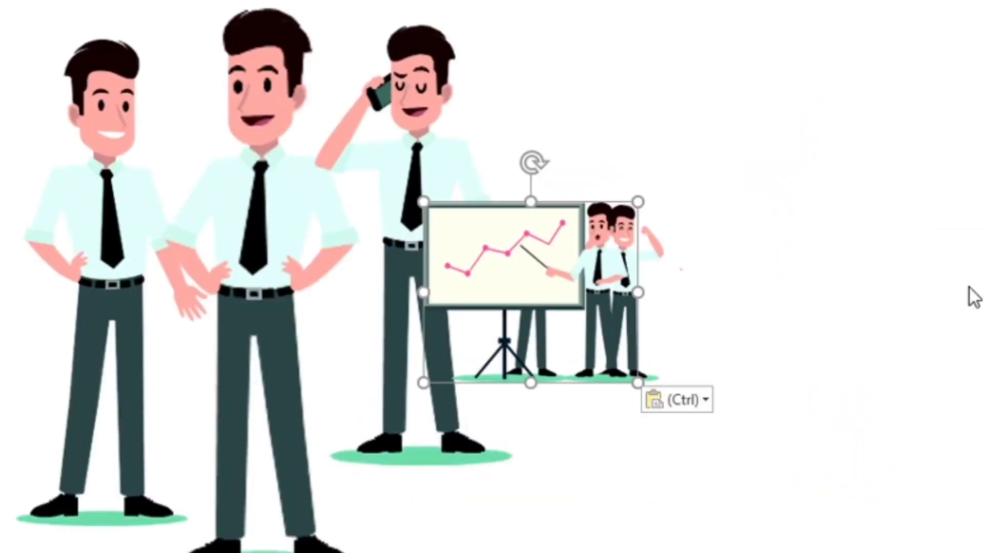
pyautogui.moveTo(528, 287); pyautogui.dragTo(786, 142)
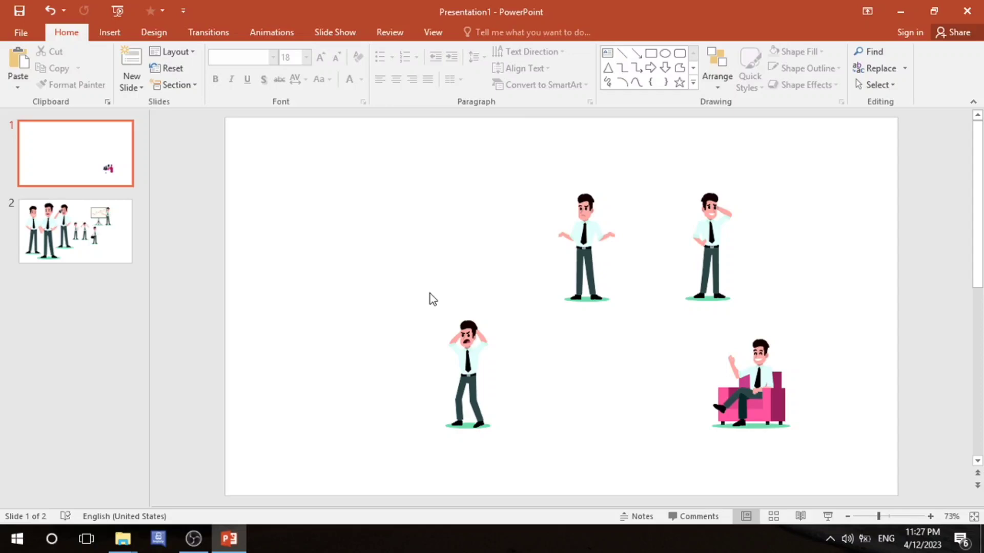
# Move the lower character onto slide 2 as a picture, then select slide 1's three remaining characters.
pyautogui.moveTo(428, 298); pyautogui.dragTo(567, 482)
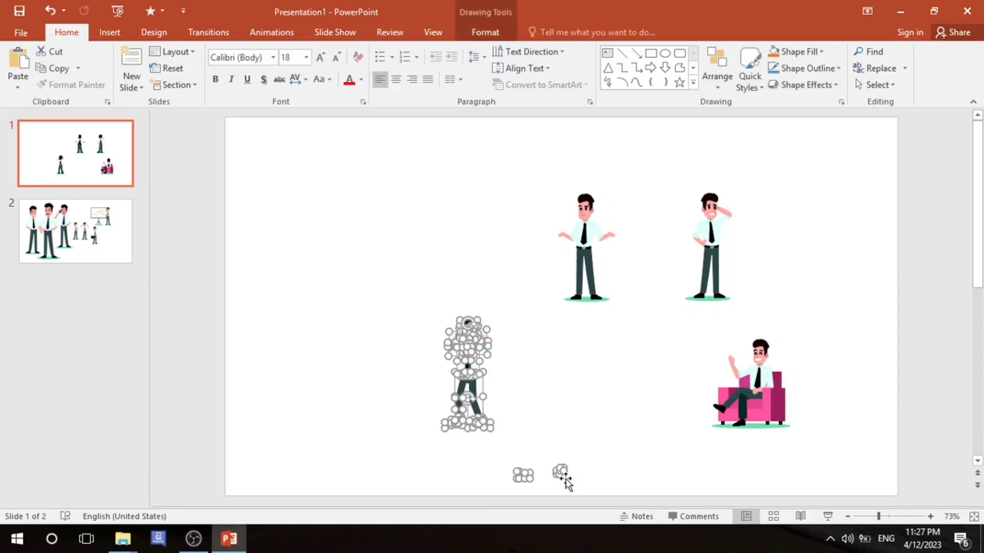
pyautogui.rightClick(469, 361)
pyautogui.click(430, 372)
pyautogui.click(425, 311)
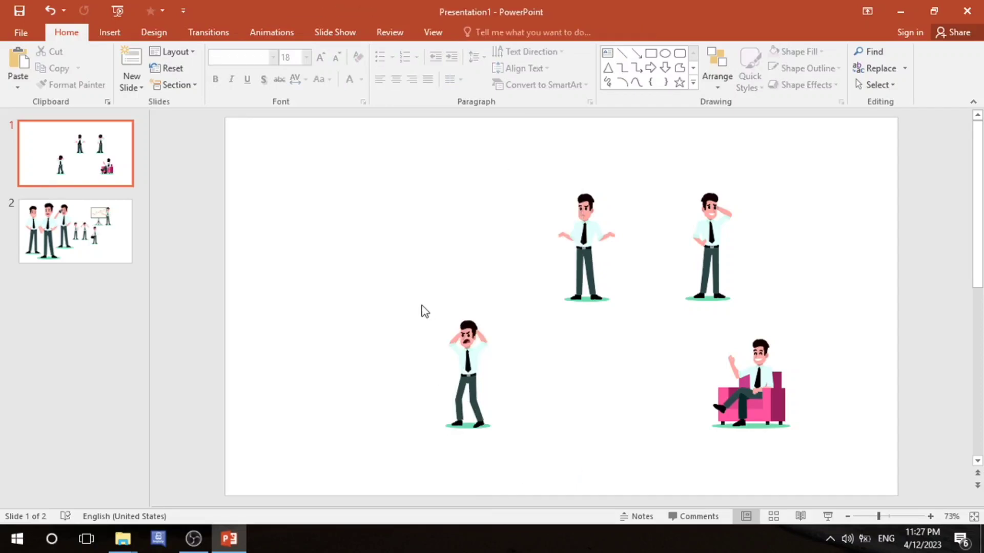
pyautogui.moveTo(522, 355); pyautogui.dragTo(521, 439)
pyautogui.rightClick(469, 361)
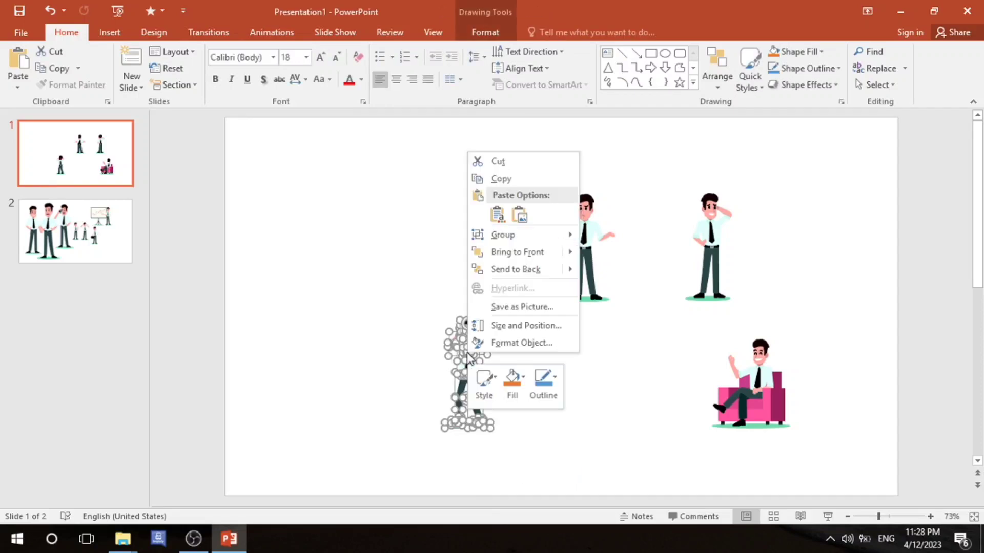
pyautogui.click(516, 169)
pyautogui.scroll(-1, 826, 272)
pyautogui.rightClick(729, 322)
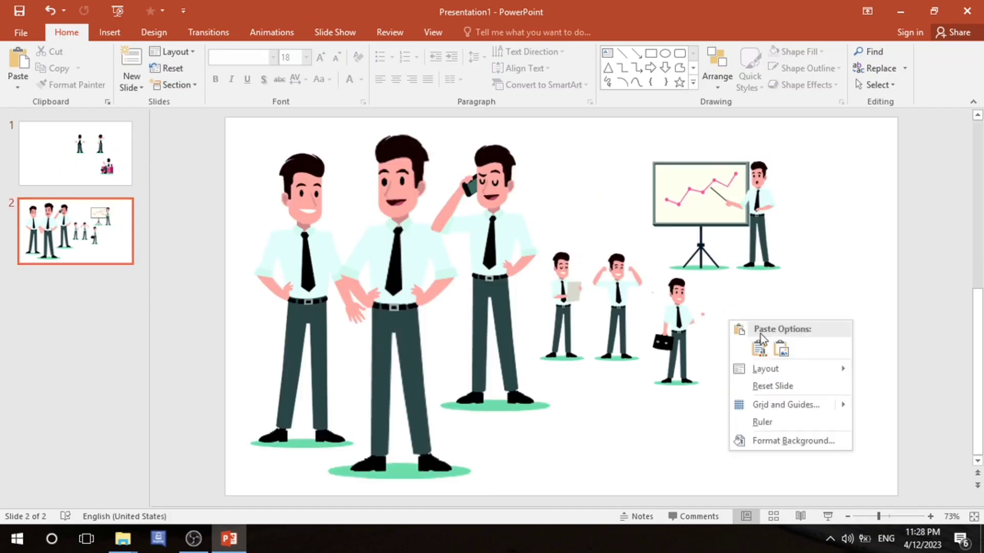
pyautogui.click(778, 350)
pyautogui.click(113, 154)
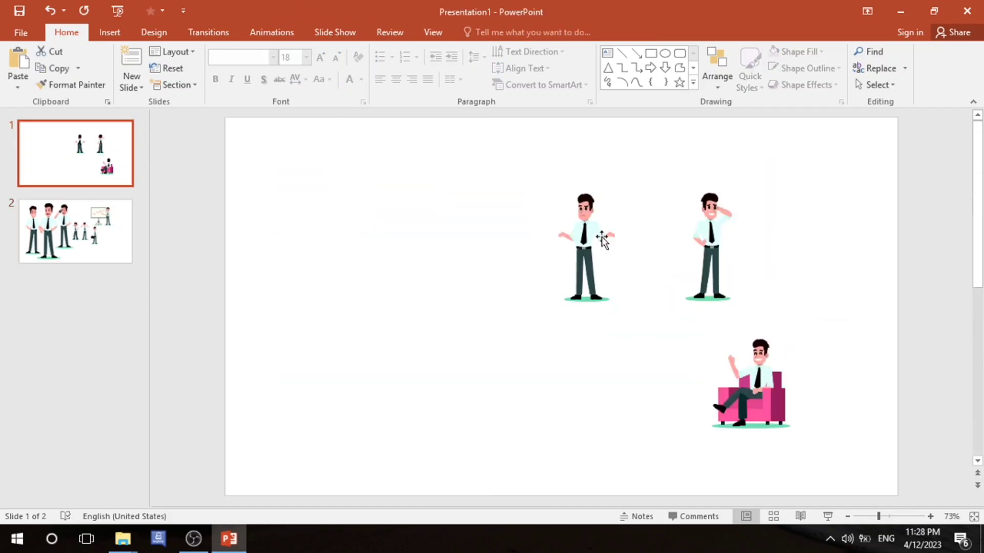
pyautogui.moveTo(410, 169); pyautogui.dragTo(835, 449)
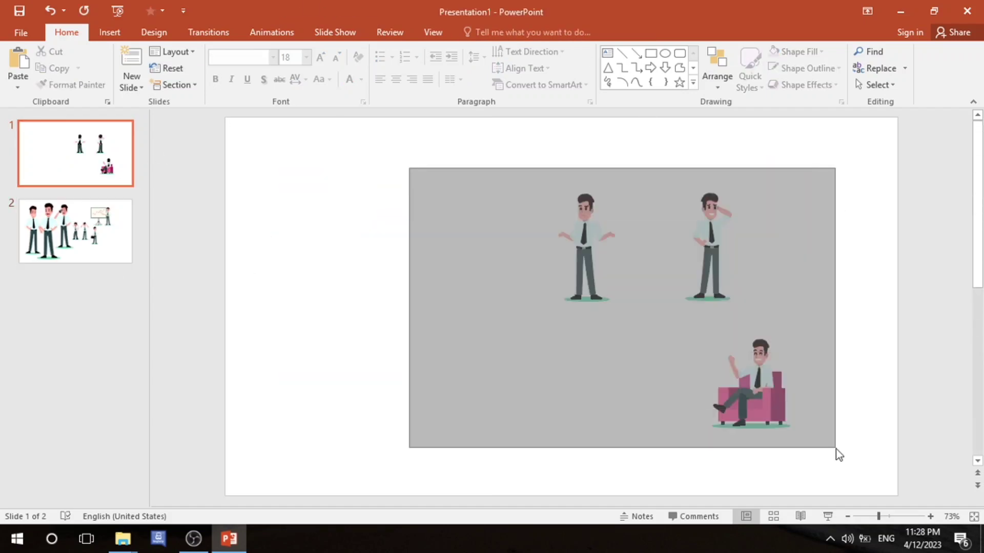
# Delete the three remaining characters from slide 1, undo once, and view the group scene on slide 2.
pyautogui.press('Delete')
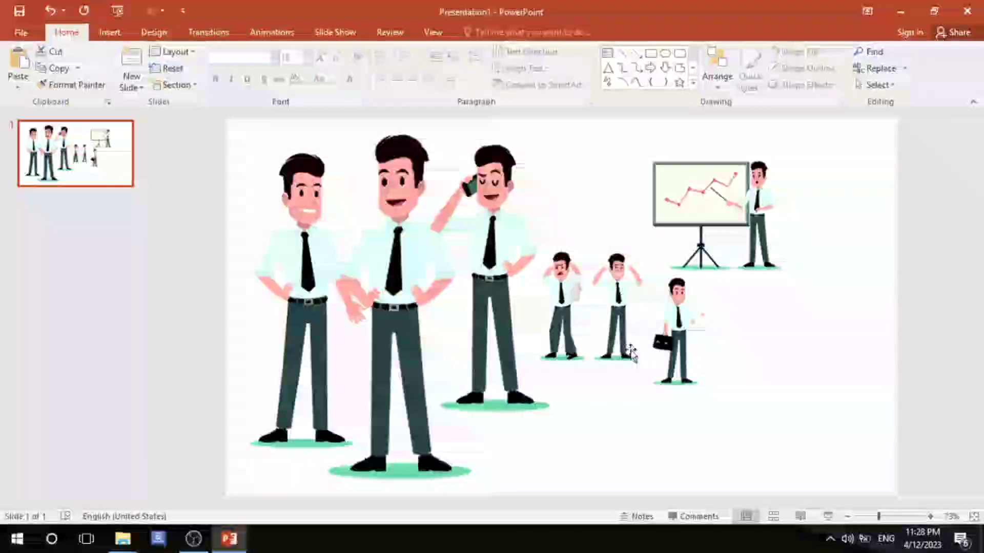
pyautogui.click(316, 227)
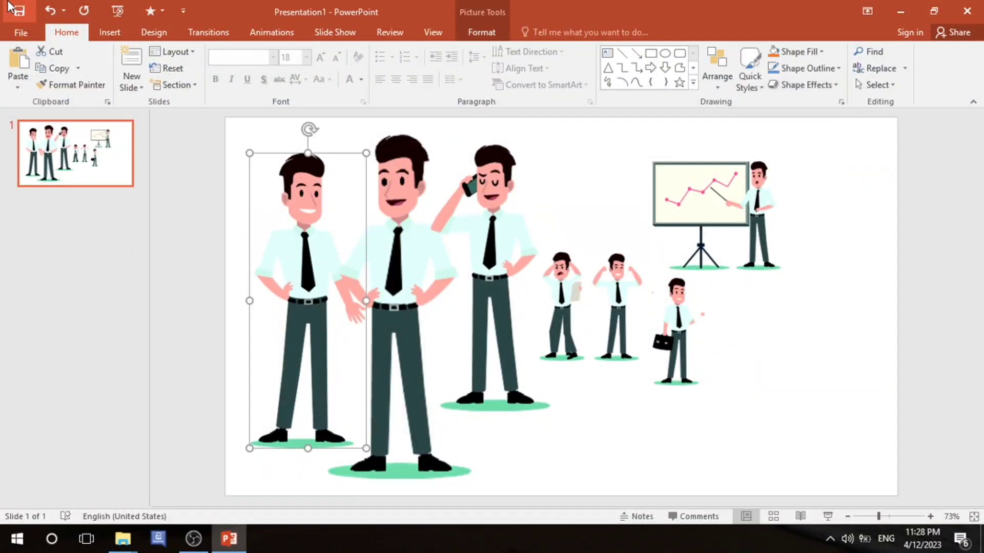
pyautogui.click(51, 11)
pyautogui.click(97, 253)
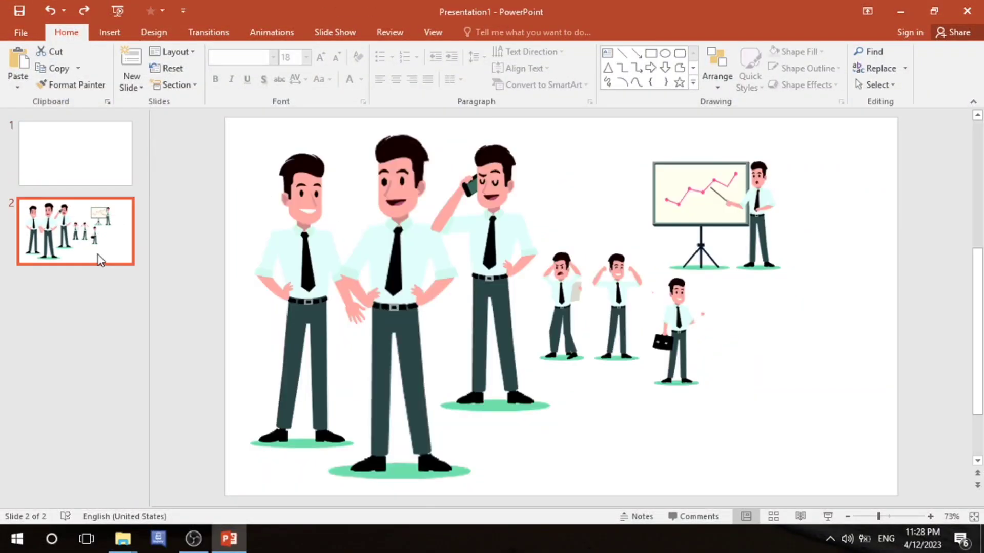
pyautogui.scroll(1, 497, 280)
# Give slide 1 a solid blue background fill.
pyautogui.click(158, 27)
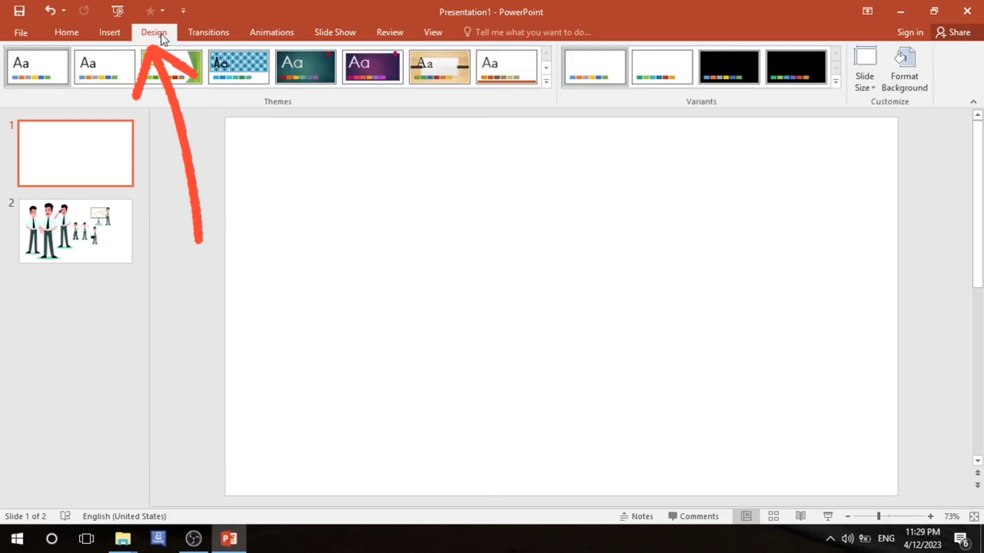
pyautogui.click(906, 87)
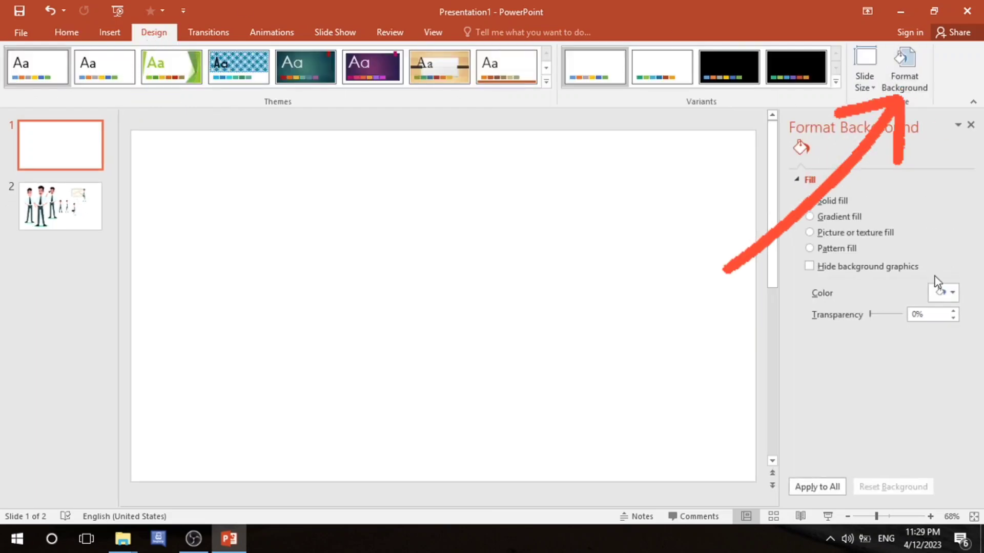
pyautogui.click(954, 293)
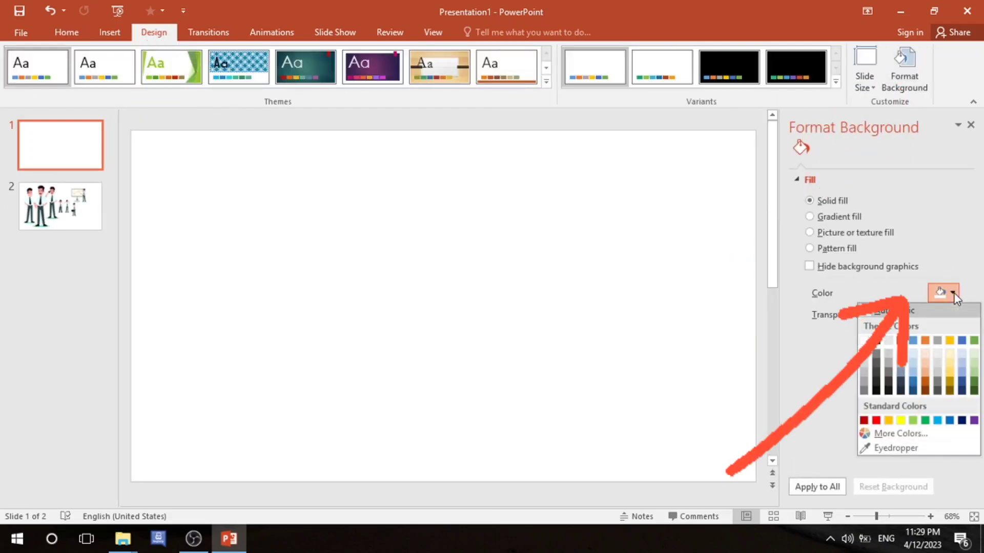
pyautogui.click(912, 343)
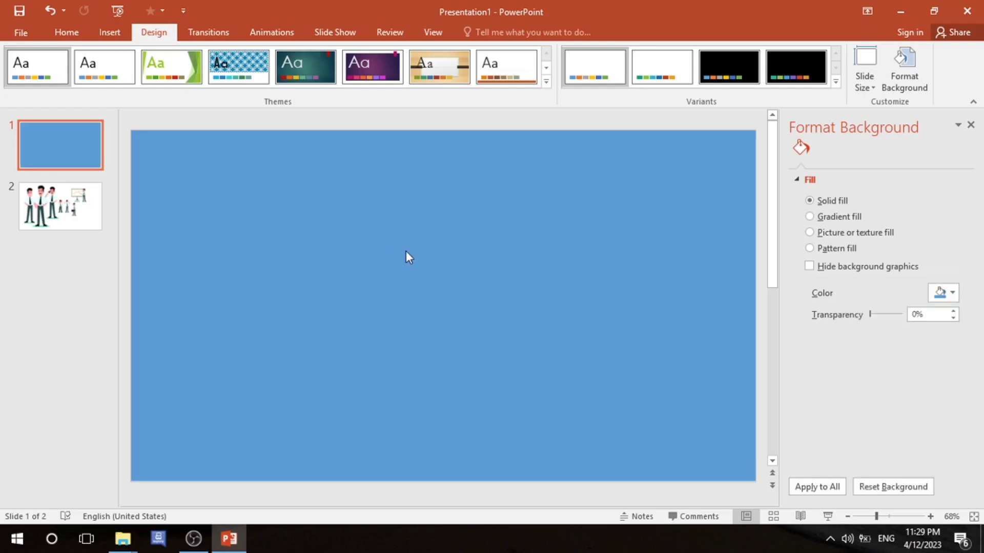
# Cut the leftmost businessman from slide 2.
pyautogui.click(74, 201)
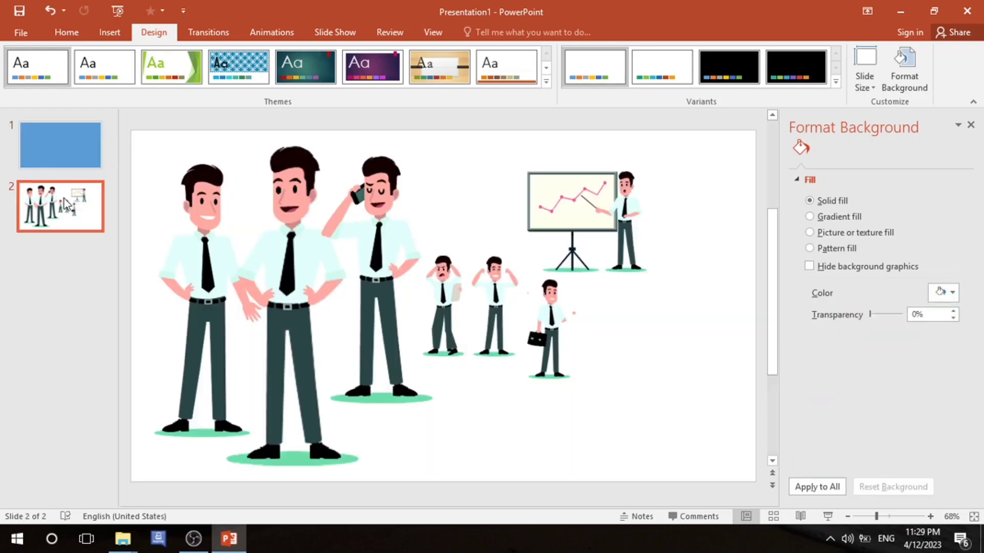
pyautogui.click(200, 210)
pyautogui.rightClick(200, 210)
pyautogui.click(224, 220)
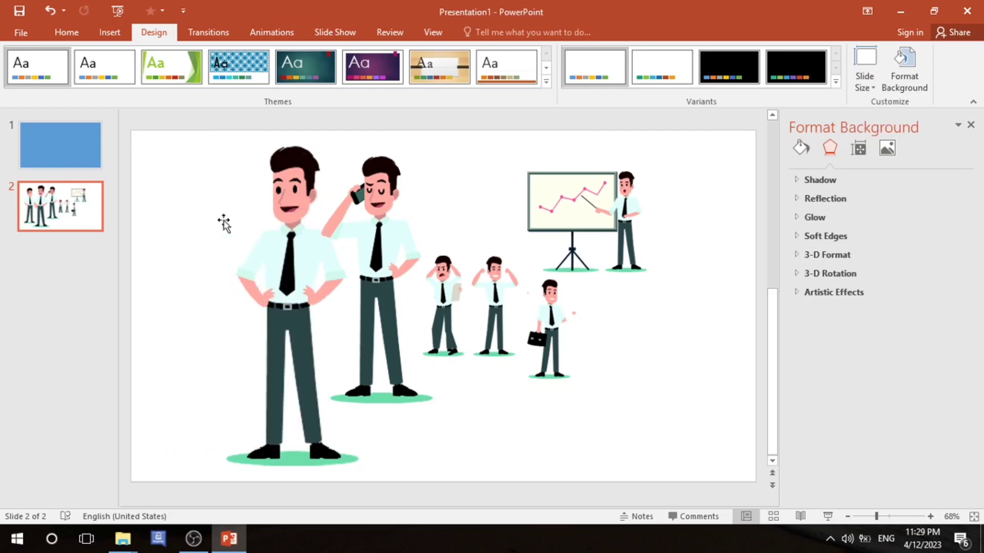
pyautogui.click(21, 152)
# Paste the businessman as a picture on blue slide 1, moved left and enlarged about twice.
pyautogui.rightClick(272, 208)
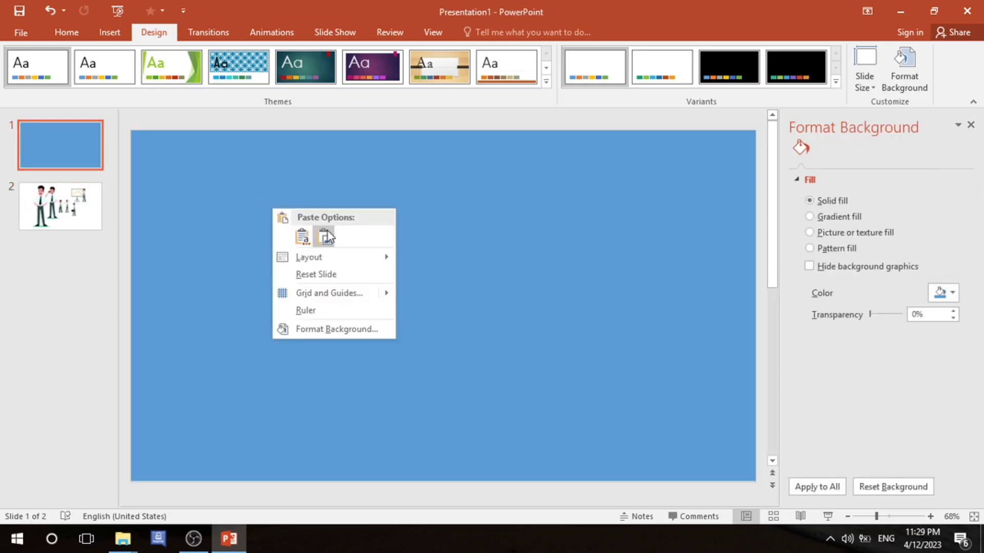
pyautogui.click(328, 236)
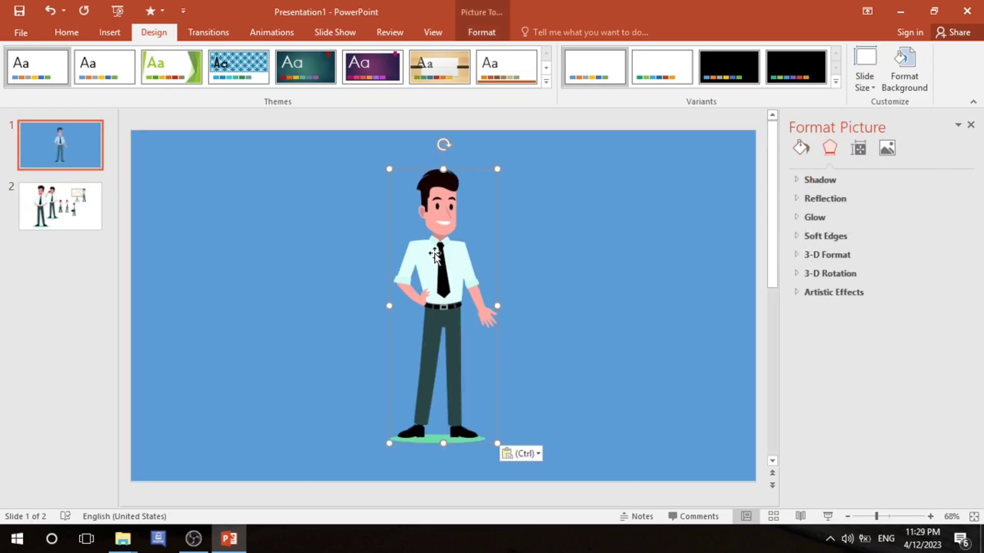
pyautogui.moveTo(434, 255); pyautogui.dragTo(234, 249)
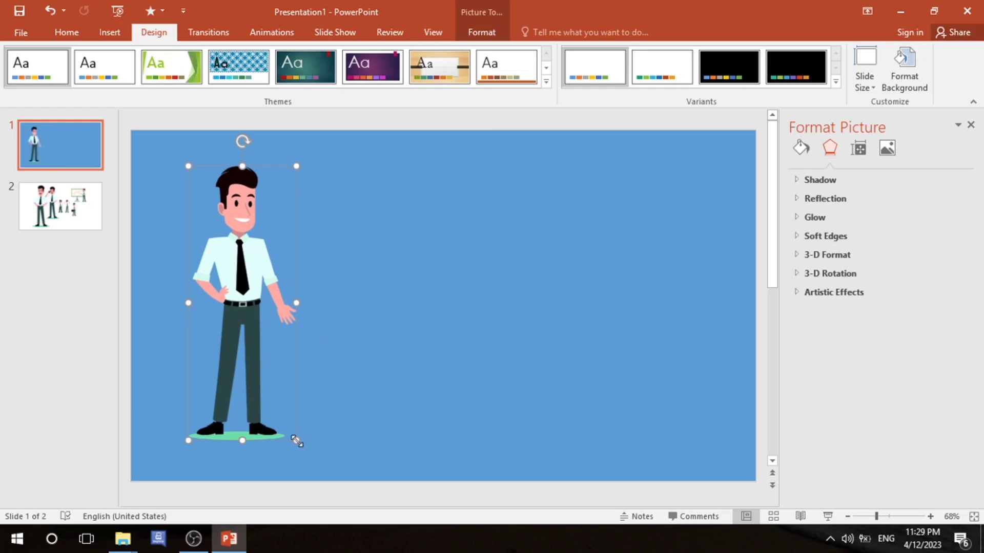
pyautogui.moveTo(296, 440); pyautogui.dragTo(407, 502)
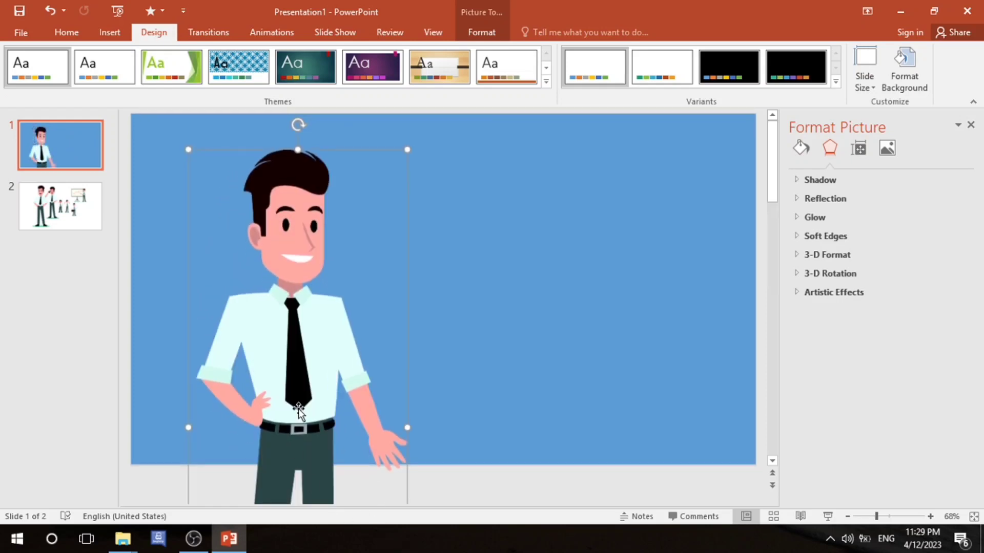
pyautogui.moveTo(303, 413); pyautogui.dragTo(284, 393)
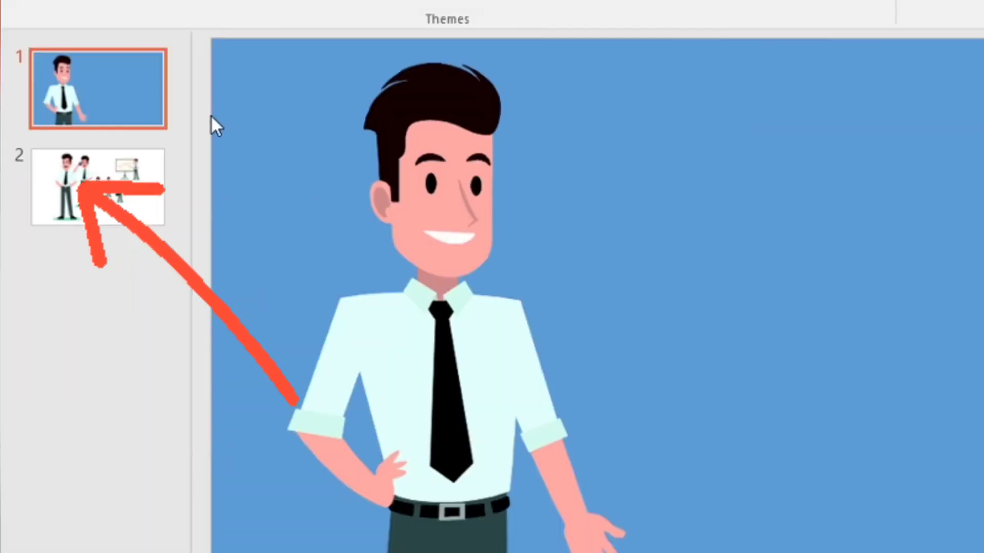
pyautogui.click(125, 143)
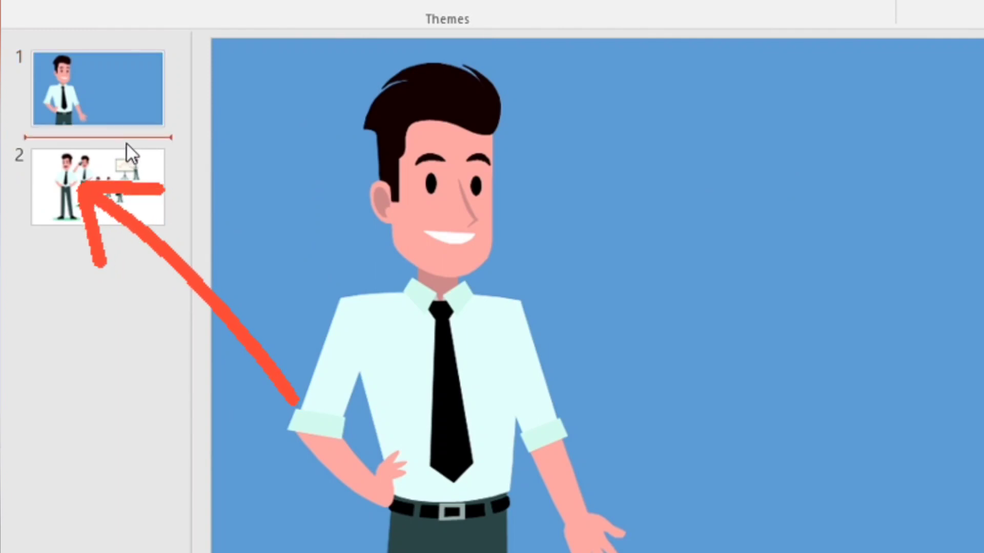
# Add a new slide 2 and insert 58537.jpg from the office-workplace-background (1) folder.
pyautogui.rightClick(125, 138)
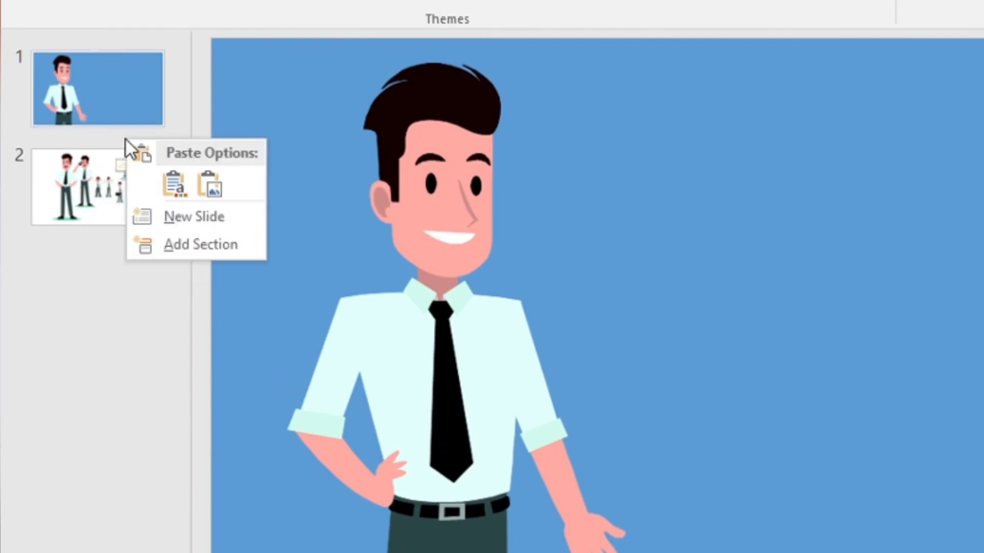
pyautogui.click(195, 217)
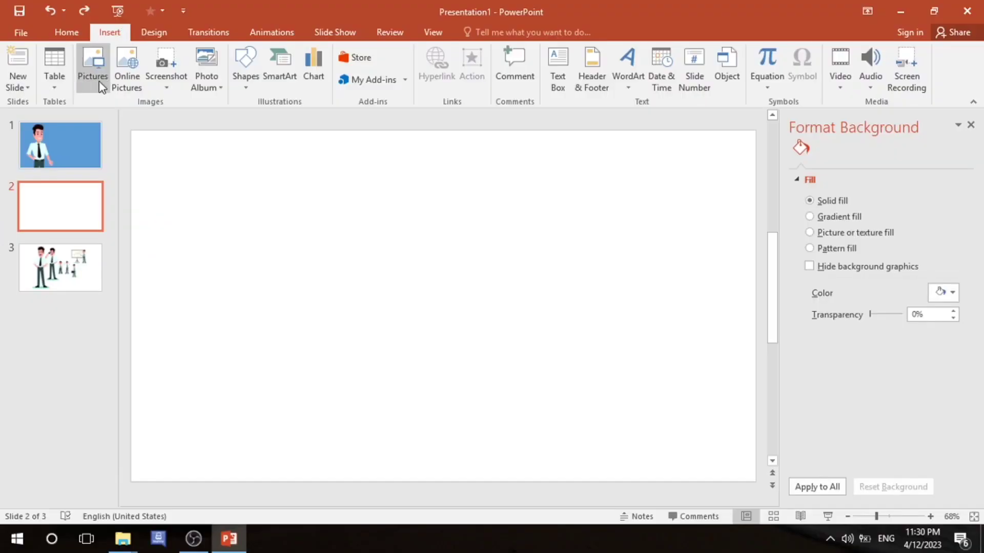
pyautogui.click(100, 83)
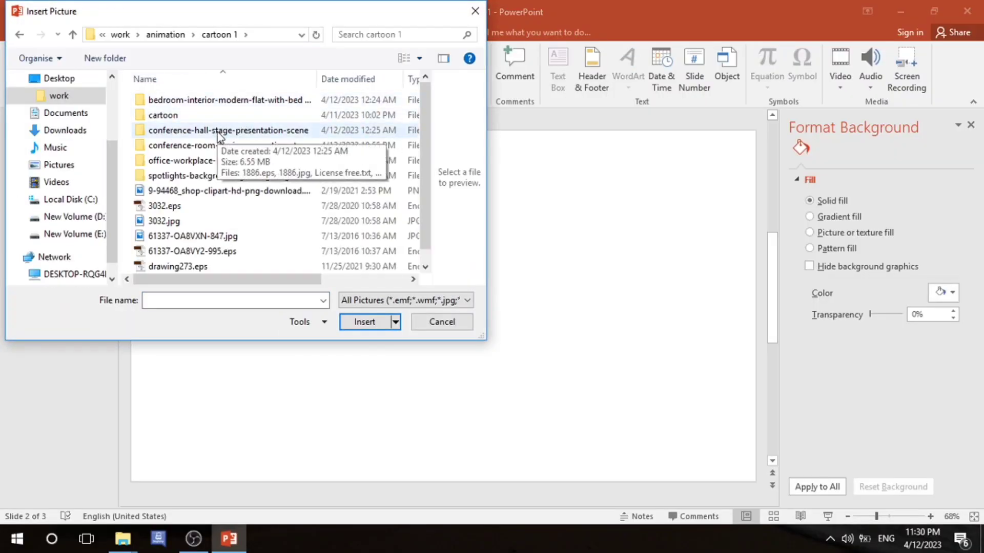
pyautogui.doubleClick(223, 160)
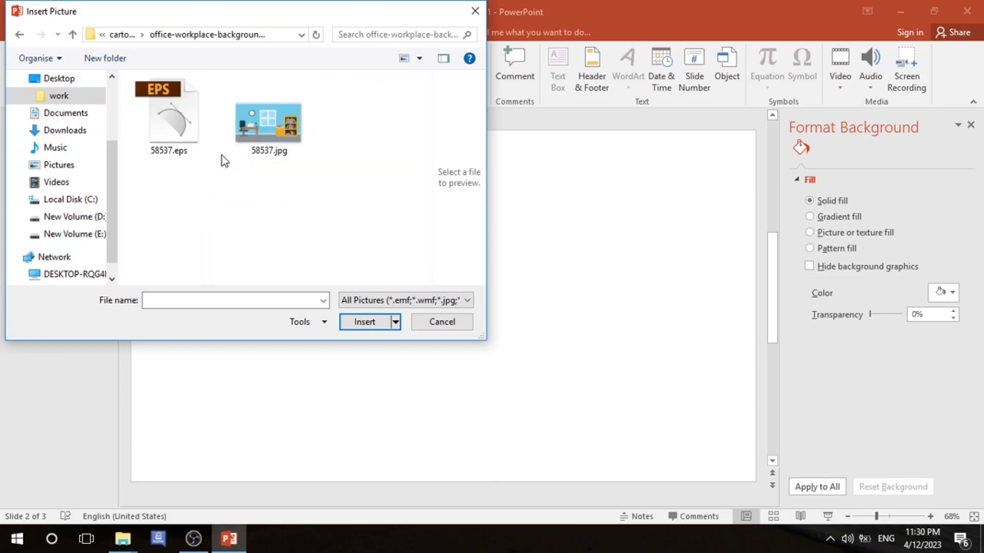
pyautogui.click(259, 129)
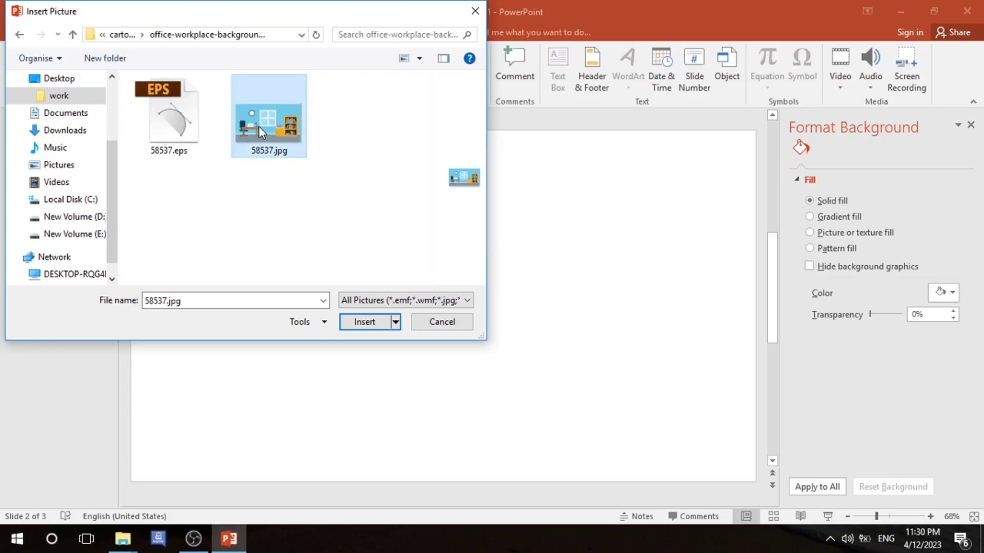
pyautogui.click(371, 321)
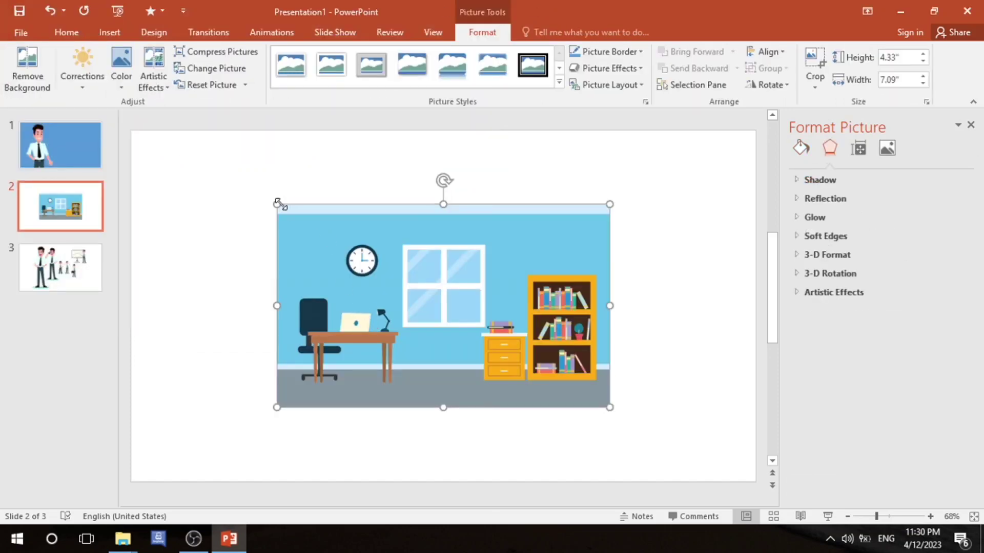
# Stretch the office picture to 13.45" × 8.21" so it fills the slide.
pyautogui.moveTo(277, 205); pyautogui.dragTo(131, 131)
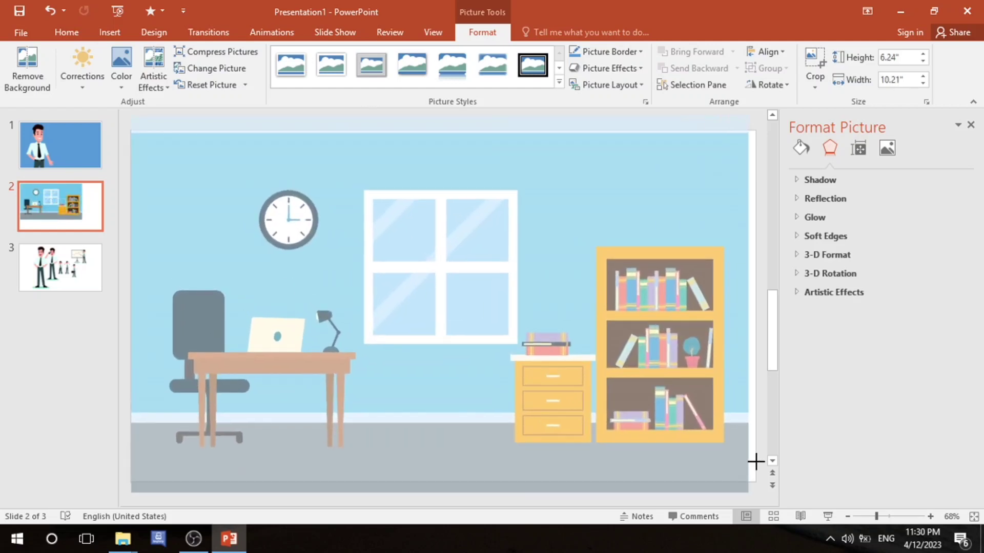
pyautogui.moveTo(609, 424); pyautogui.dragTo(760, 464)
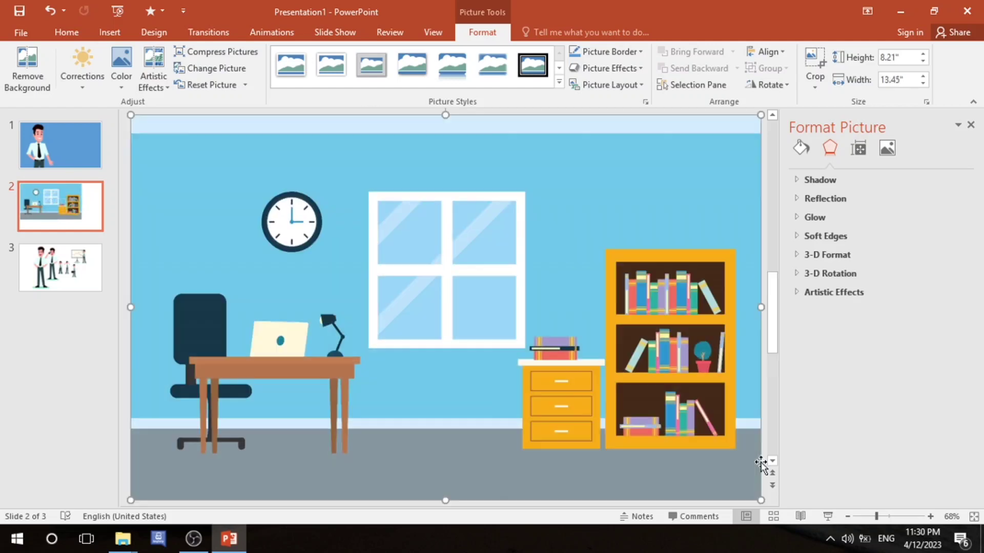
pyautogui.click(78, 274)
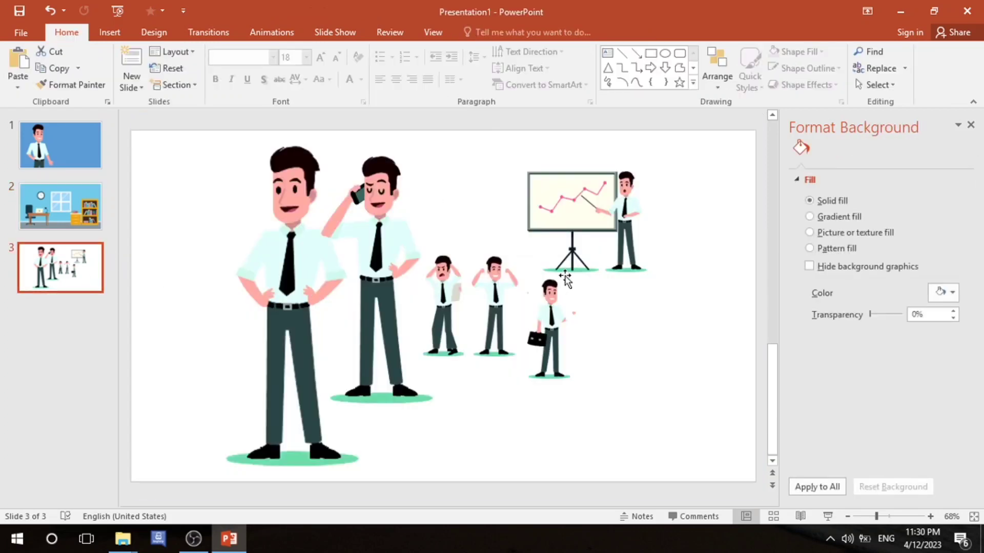
# Restore the man clutching his head and cut the man holding papers from the businessmen slide.
pyautogui.hotkey('ctrl', 'v')
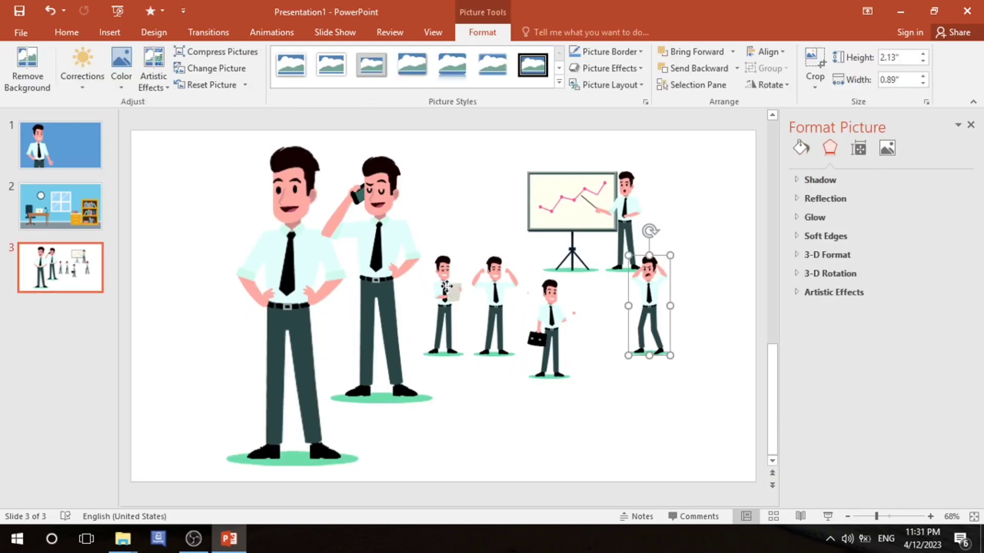
pyautogui.rightClick(447, 287)
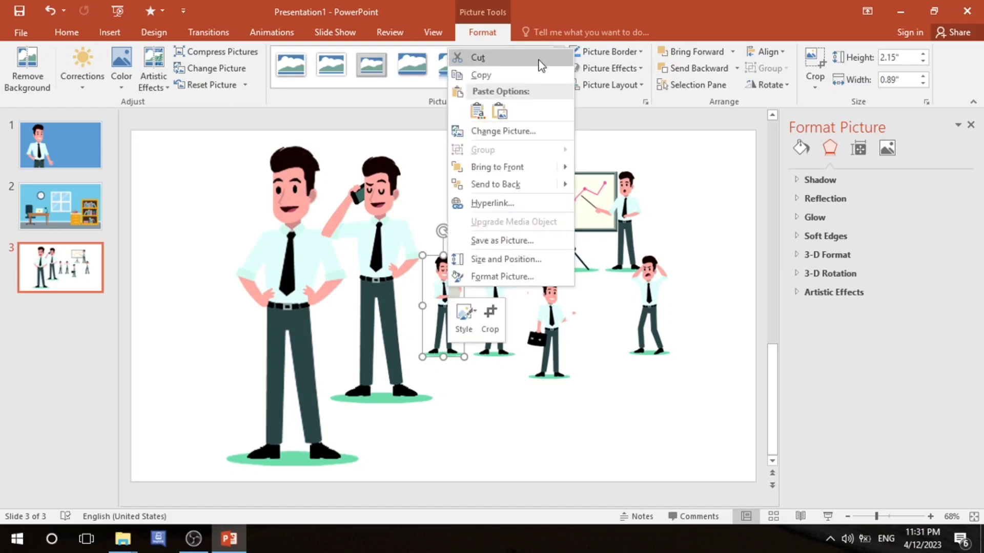
pyautogui.click(538, 59)
# Paste the paper-holding man onto the office slide, enlarged and shifted left, then add blank slide 3.
pyautogui.click(43, 211)
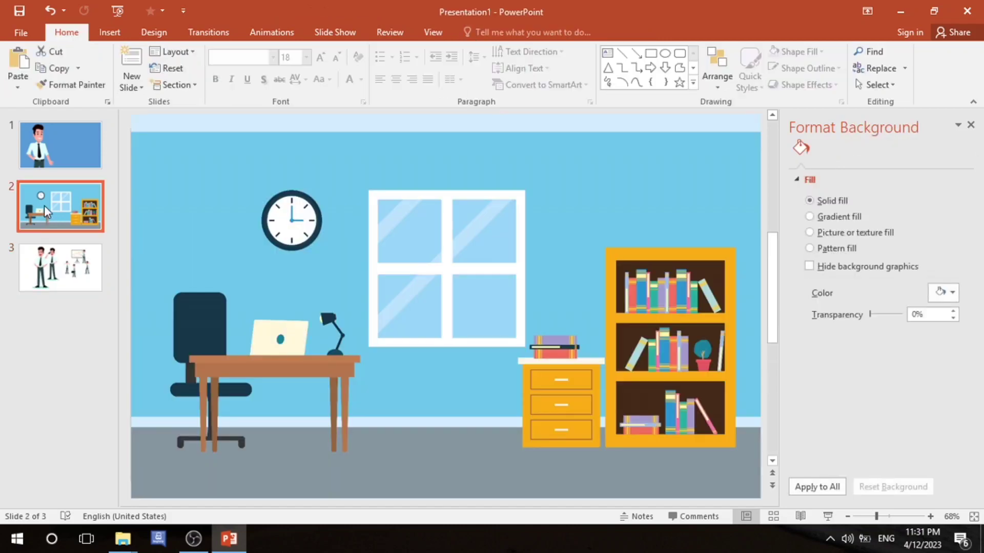
pyautogui.click(369, 232)
pyautogui.rightClick(370, 233)
pyautogui.click(422, 296)
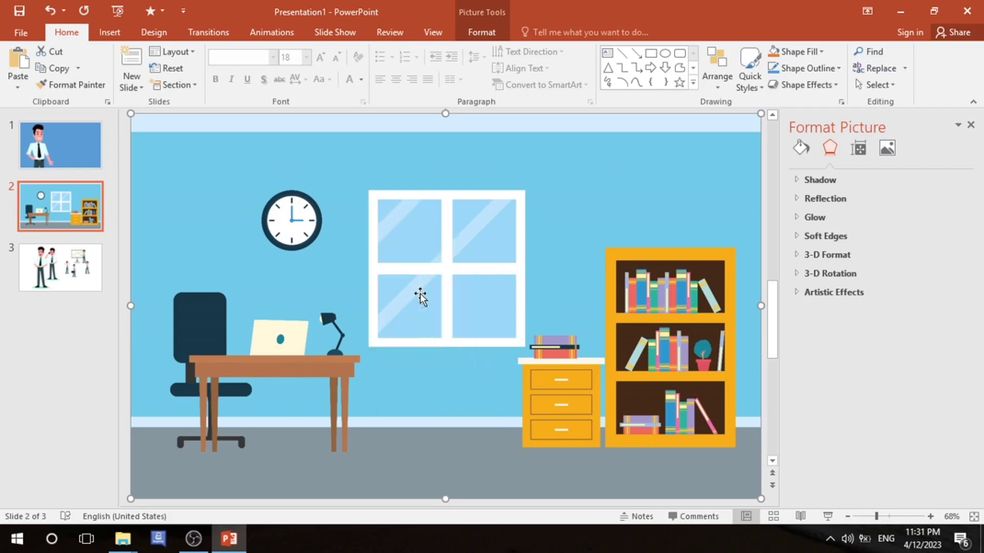
pyautogui.moveTo(467, 352); pyautogui.dragTo(528, 504)
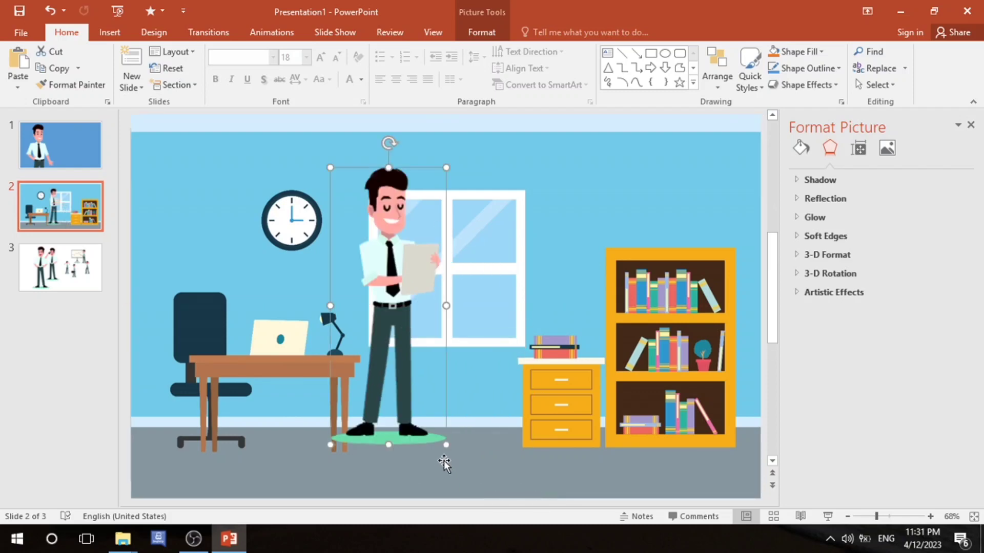
pyautogui.click(523, 426)
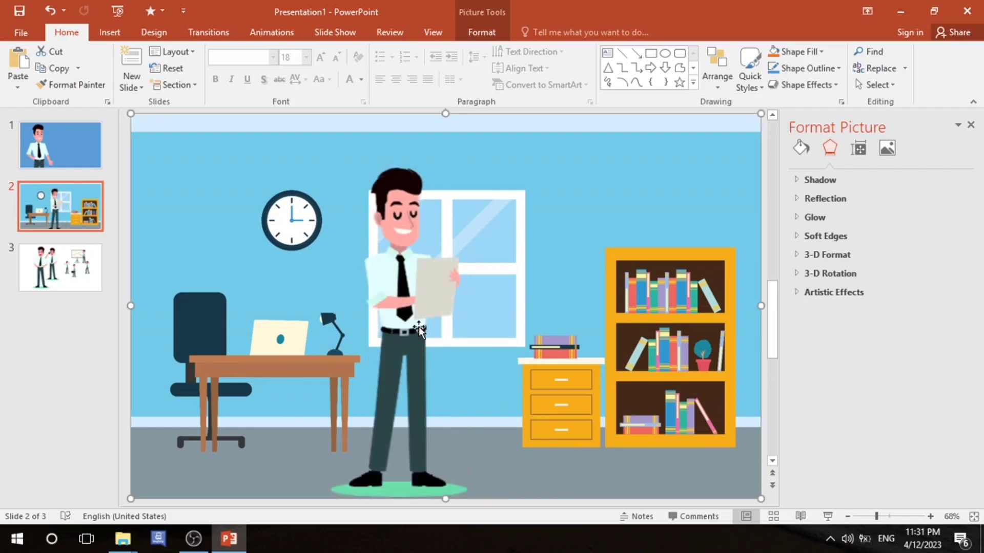
pyautogui.moveTo(419, 329); pyautogui.dragTo(368, 326)
pyautogui.rightClick(66, 242)
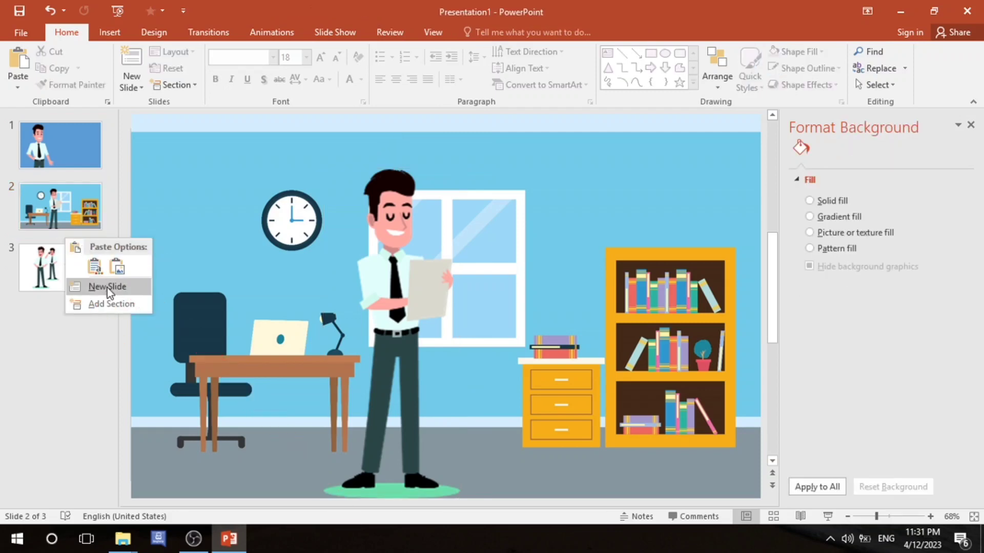
pyautogui.click(106, 288)
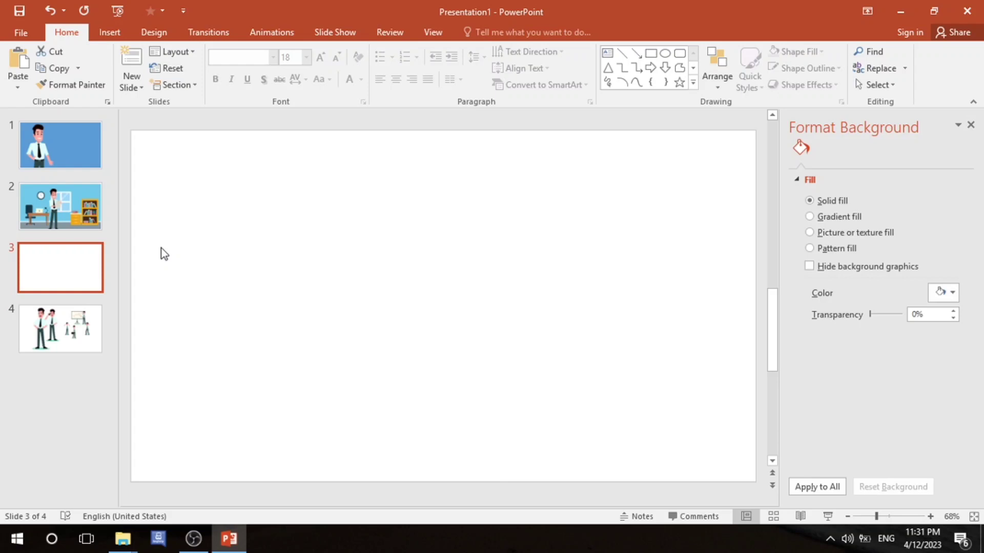
# Insert 3032.jpg on slide 3 and enlarge it to 19.47" × 6.49".
pyautogui.click(109, 32)
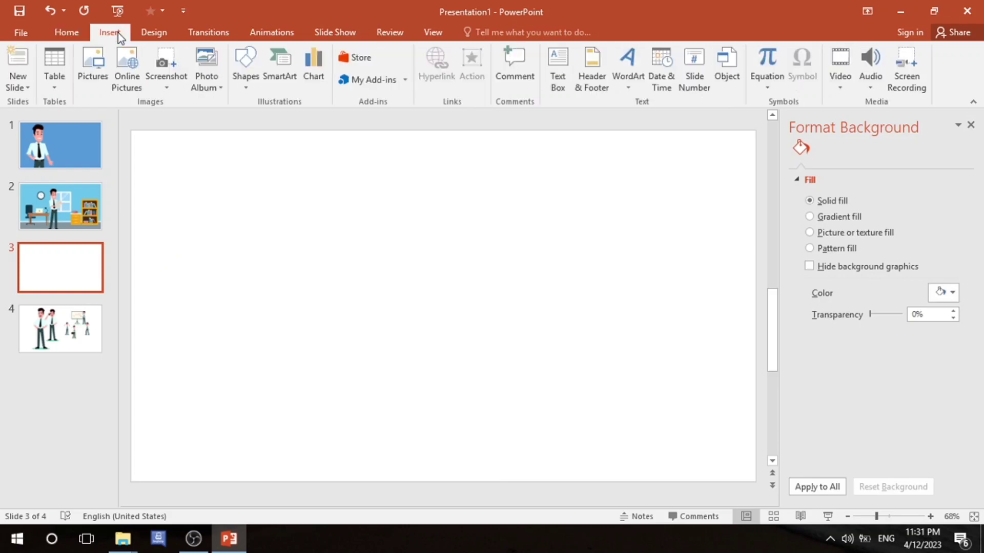
pyautogui.click(104, 86)
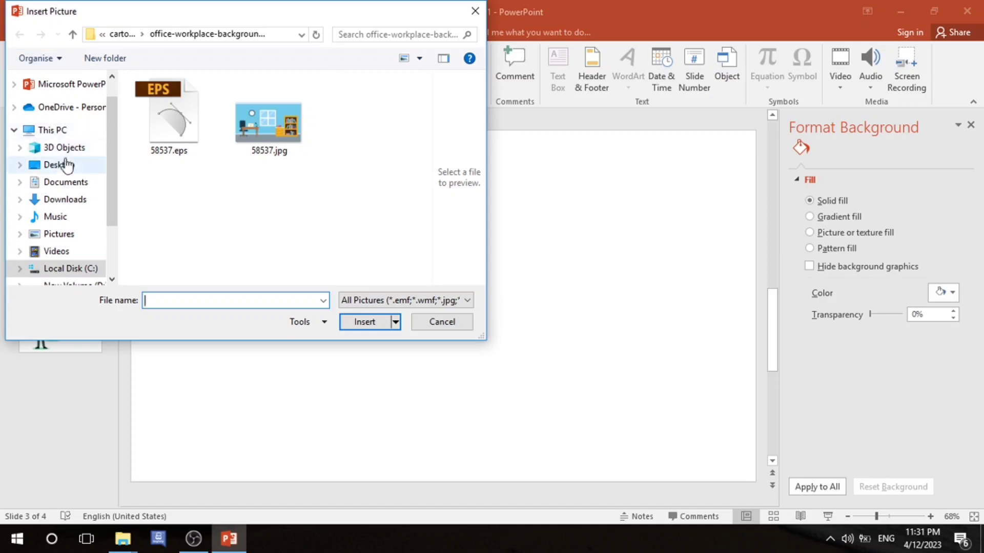
pyautogui.click(68, 165)
pyautogui.click(382, 323)
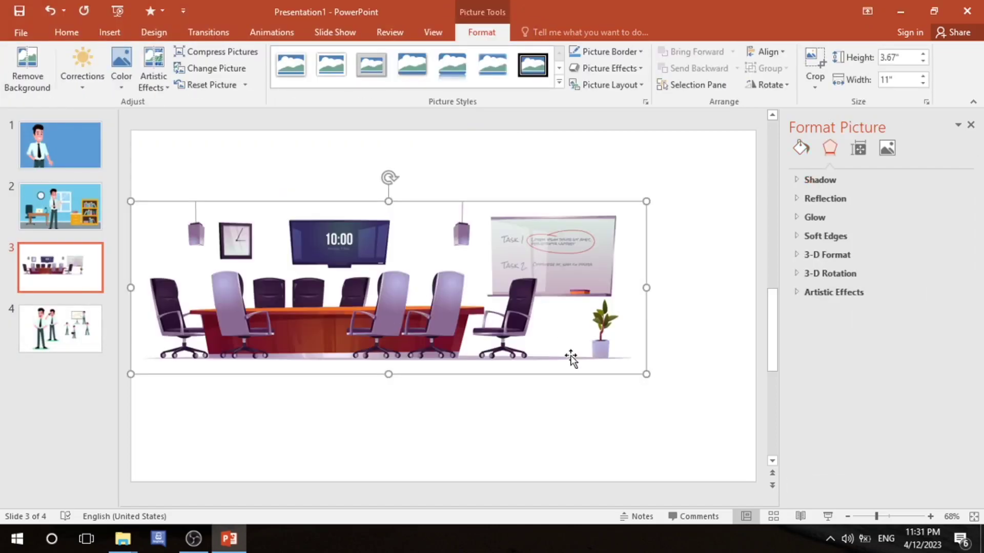
pyautogui.moveTo(646, 375); pyautogui.dragTo(725, 444)
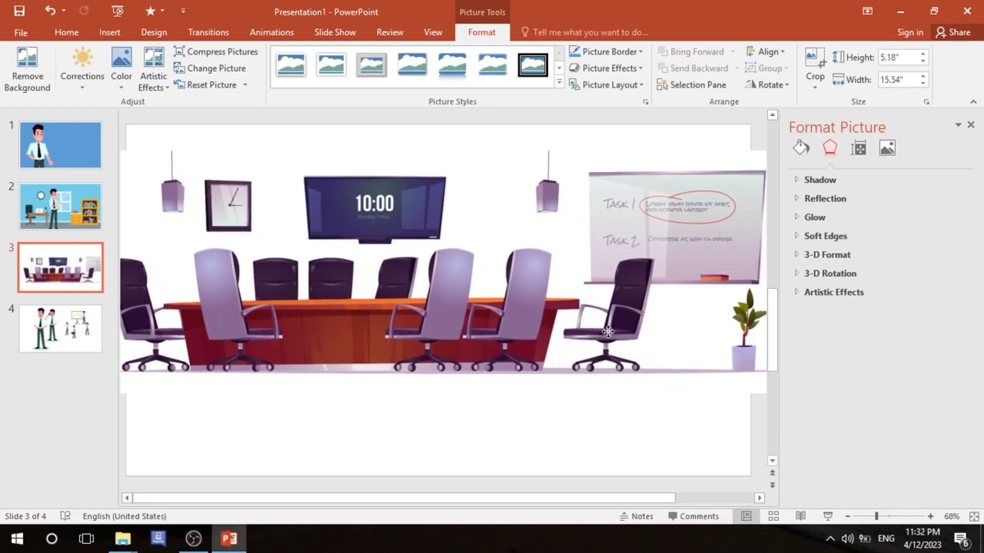
pyautogui.moveTo(645, 362); pyautogui.dragTo(575, 323)
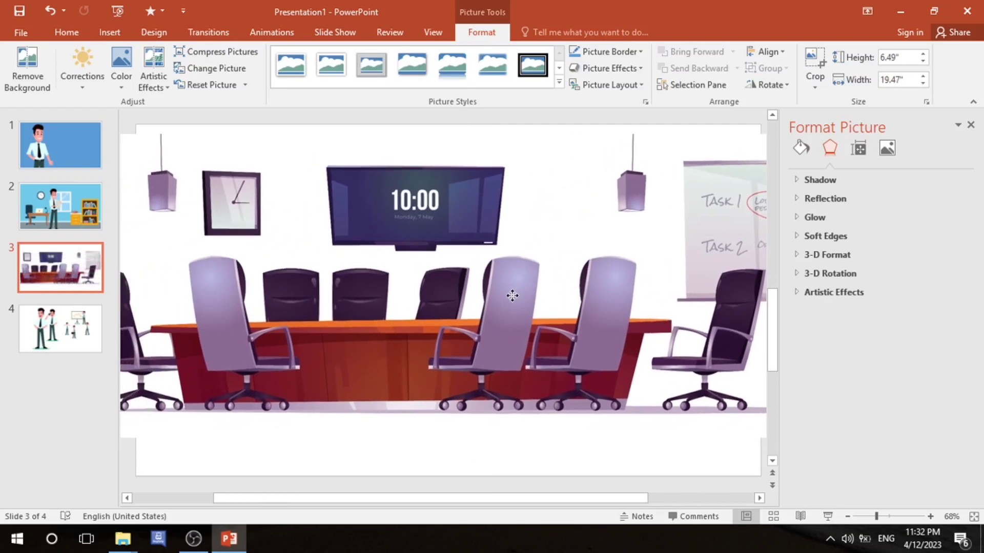
pyautogui.click(76, 325)
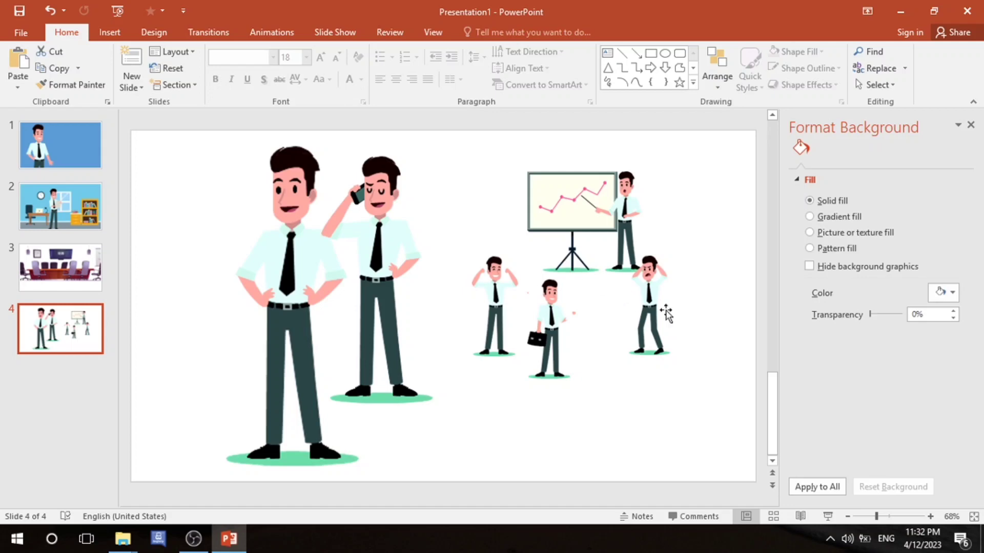
# Cut the man clutching his head from the businessmen slide.
pyautogui.click(642, 307)
pyautogui.rightClick(643, 307)
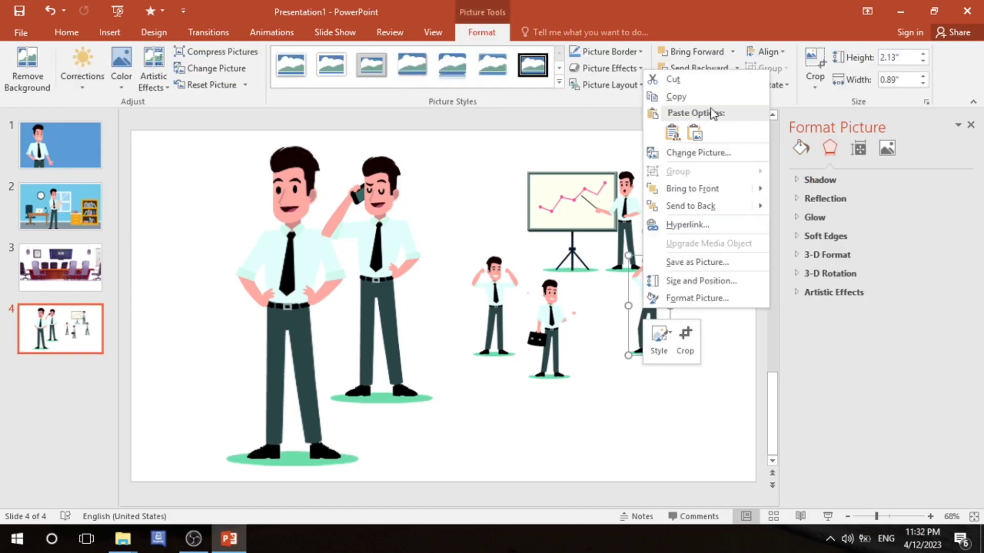
pyautogui.click(136, 228)
# Paste him onto the conference-room picture on slide 3 and add a blank slide 4.
pyautogui.click(61, 267)
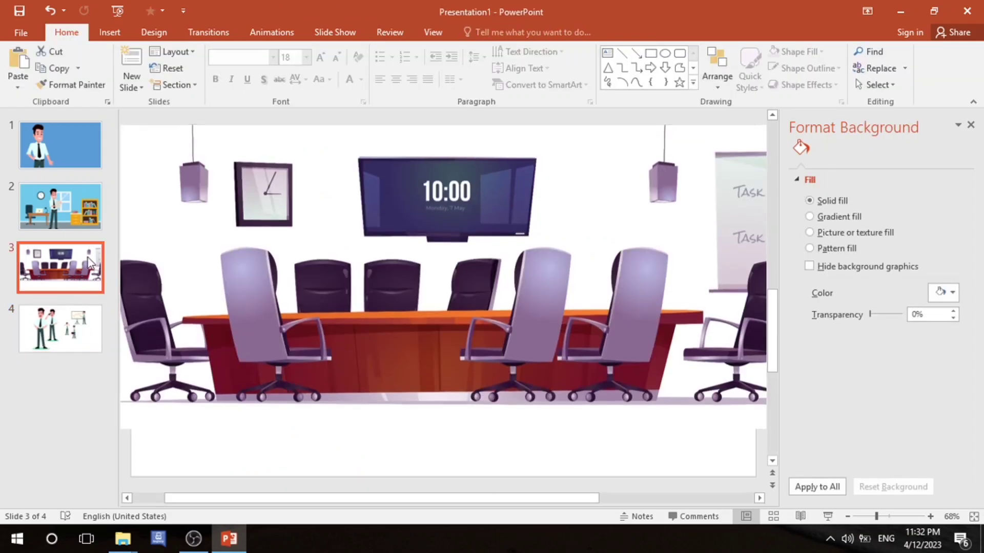
pyautogui.click(434, 331)
pyautogui.rightClick(434, 331)
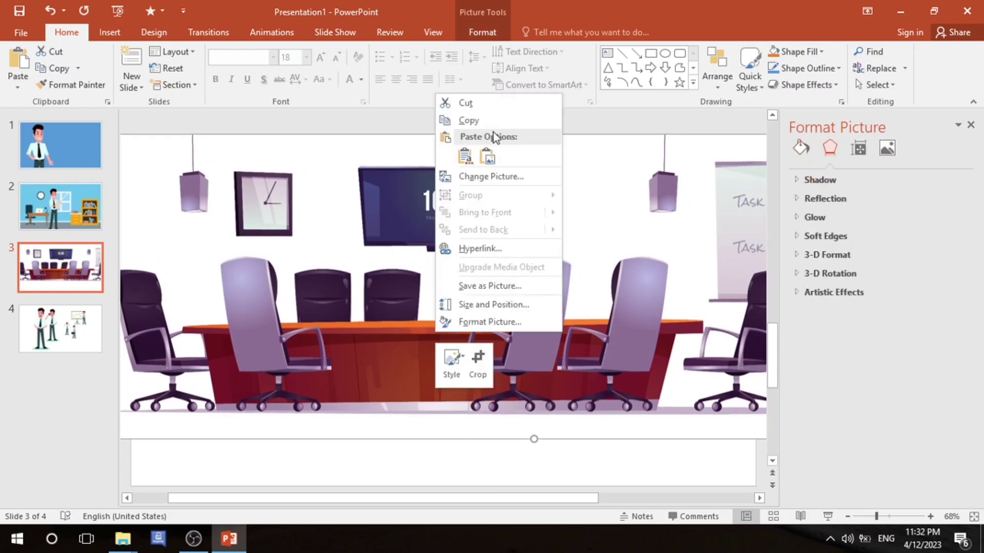
pyautogui.click(493, 157)
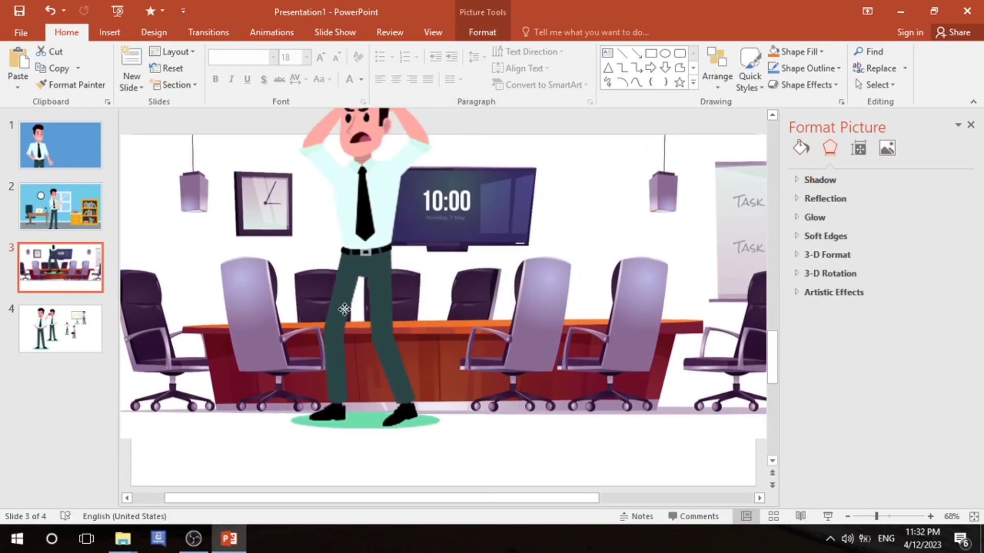
pyautogui.click(327, 363)
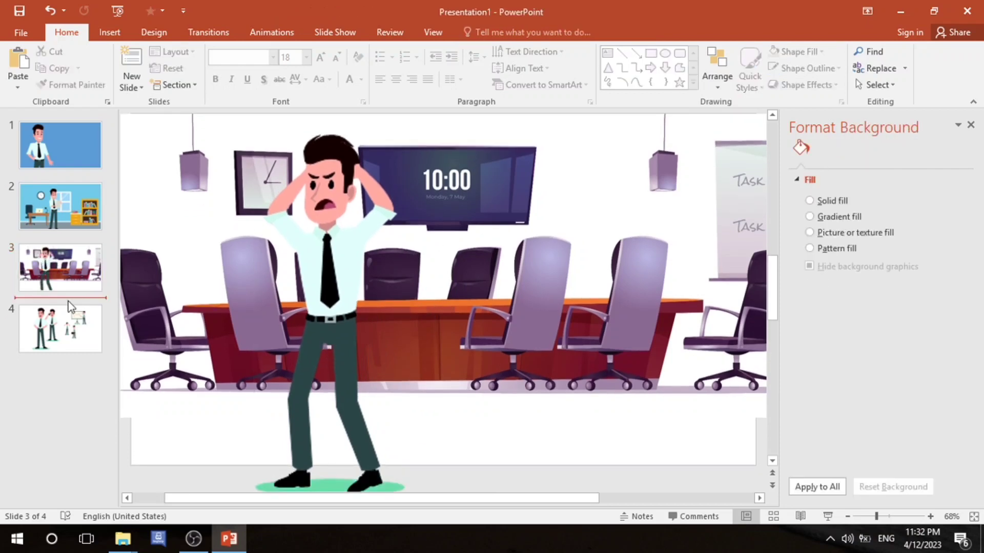
pyautogui.rightClick(70, 306)
pyautogui.click(108, 349)
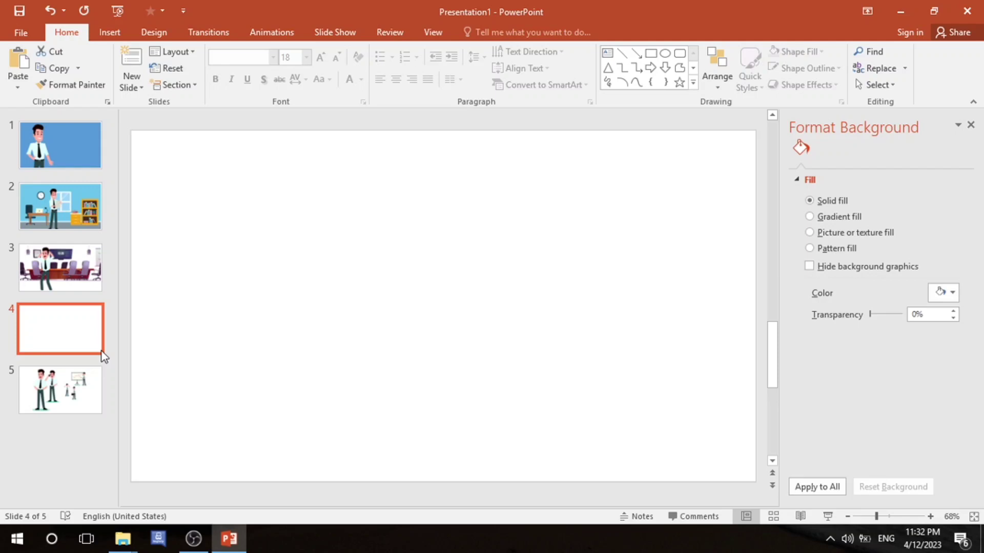
# Insert the illustration 58537.eps from the office-workplace-background folder onto slide 4.
pyautogui.click(117, 36)
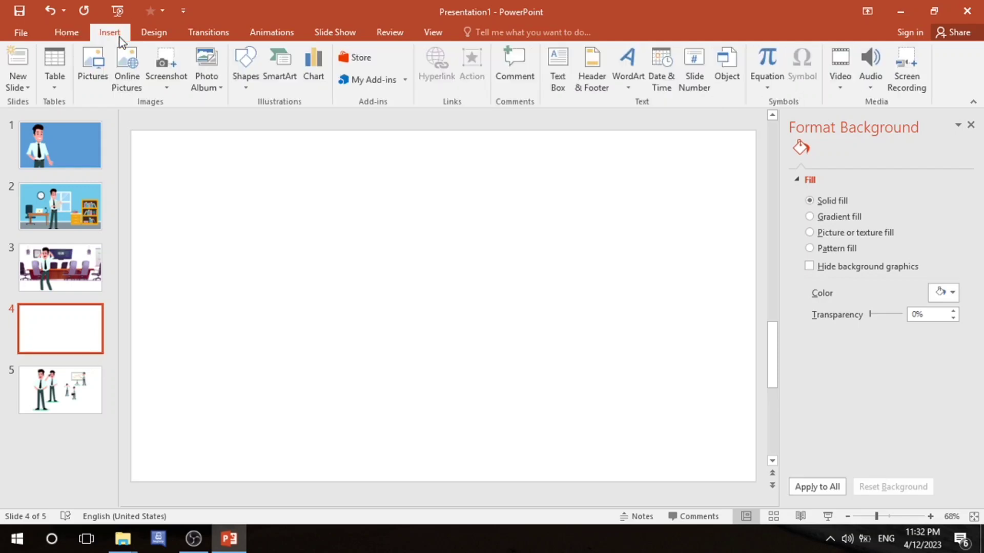
pyautogui.click(104, 77)
pyautogui.moveTo(227, 176)
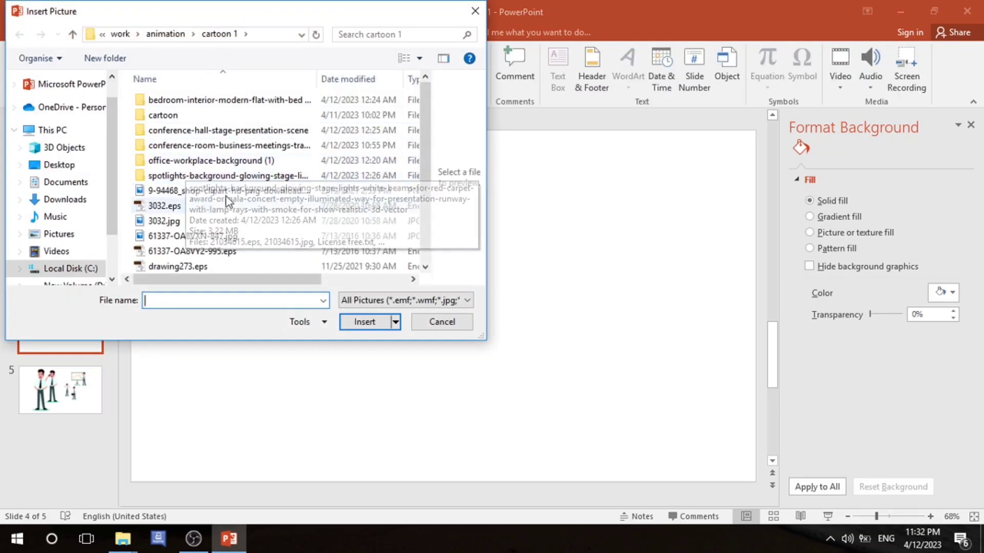
pyautogui.click(245, 221)
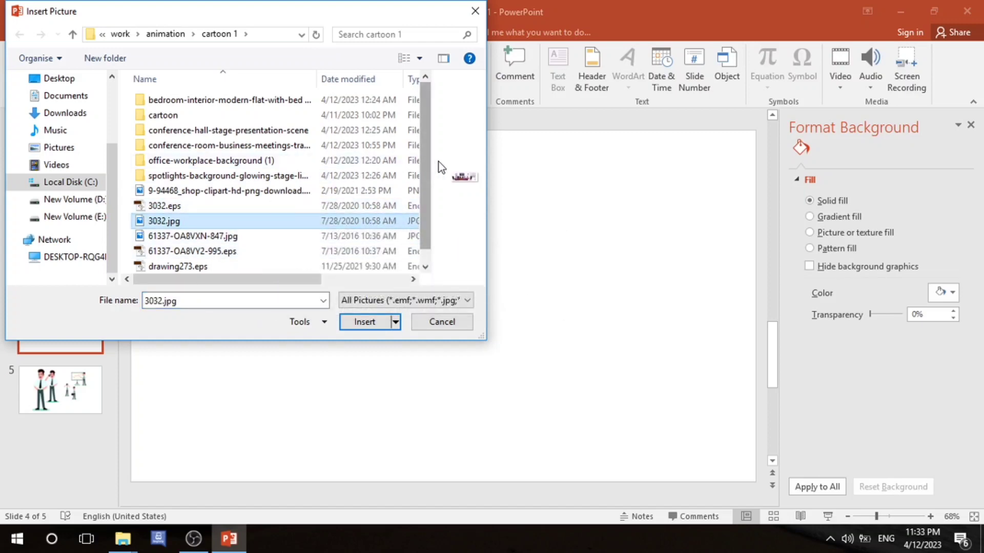
pyautogui.moveTo(422, 168); pyautogui.dragTo(420, 193)
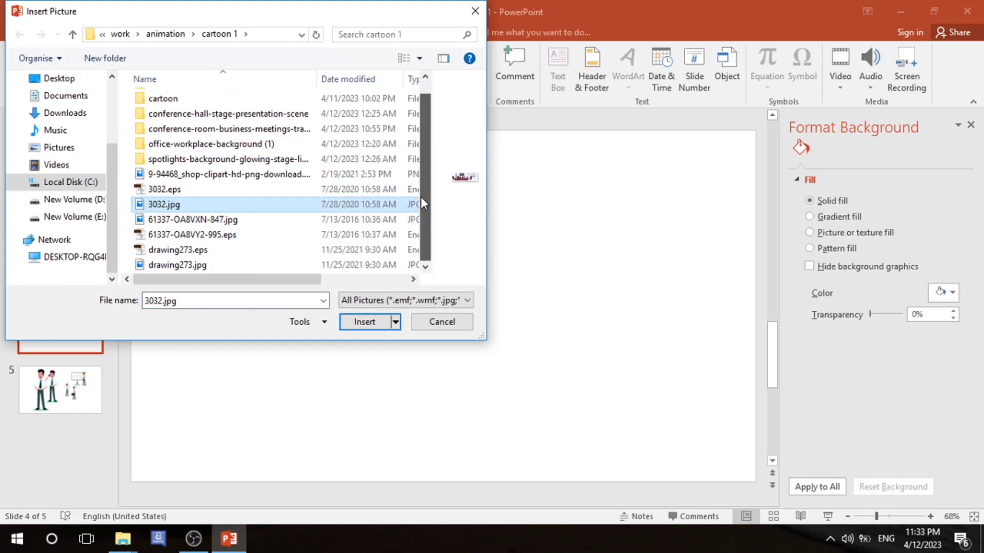
pyautogui.doubleClick(301, 149)
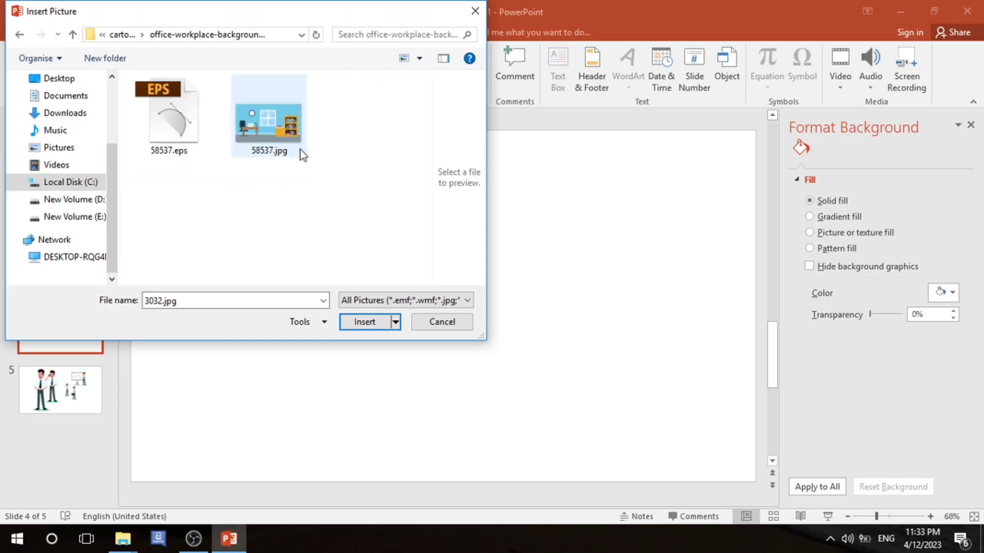
pyautogui.click(169, 120)
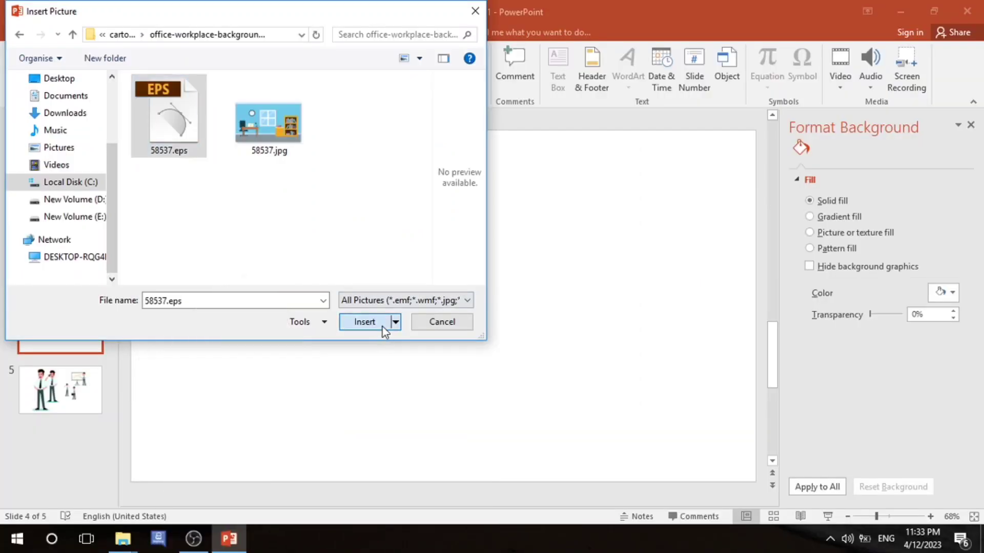
pyautogui.click(383, 331)
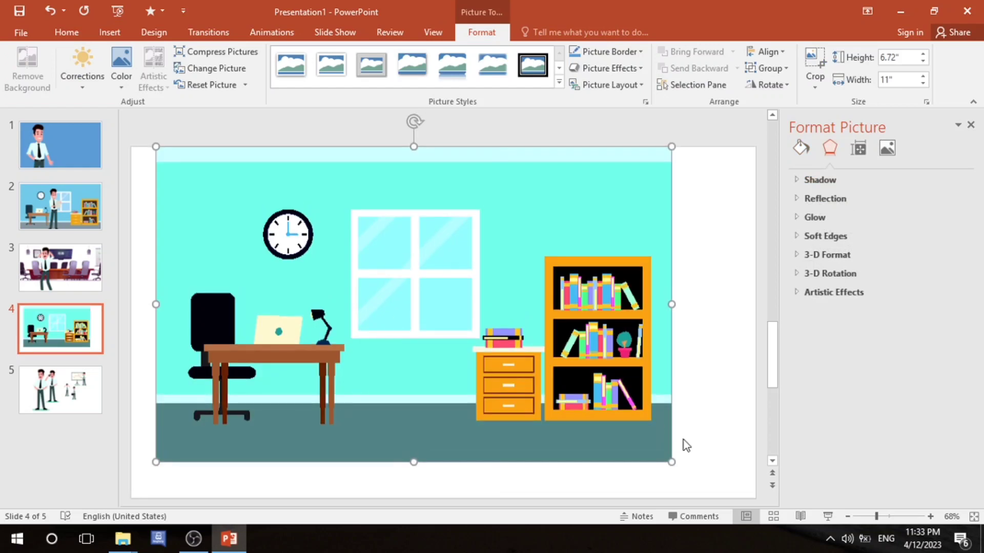
# Enlarge the office illustration and convert it into editable drawing shapes.
pyautogui.moveTo(671, 463); pyautogui.dragTo(759, 488)
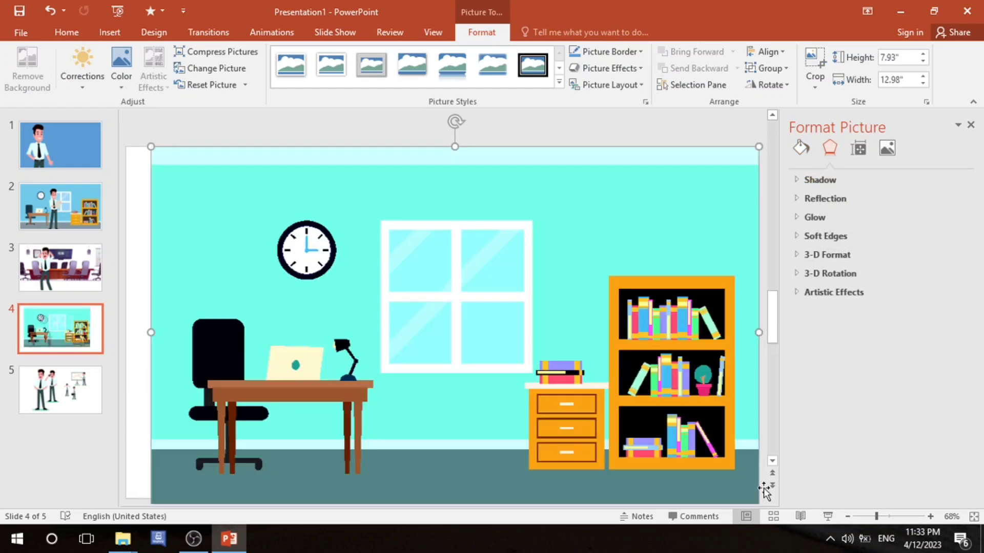
pyautogui.rightClick(603, 390)
pyautogui.moveTo(638, 254)
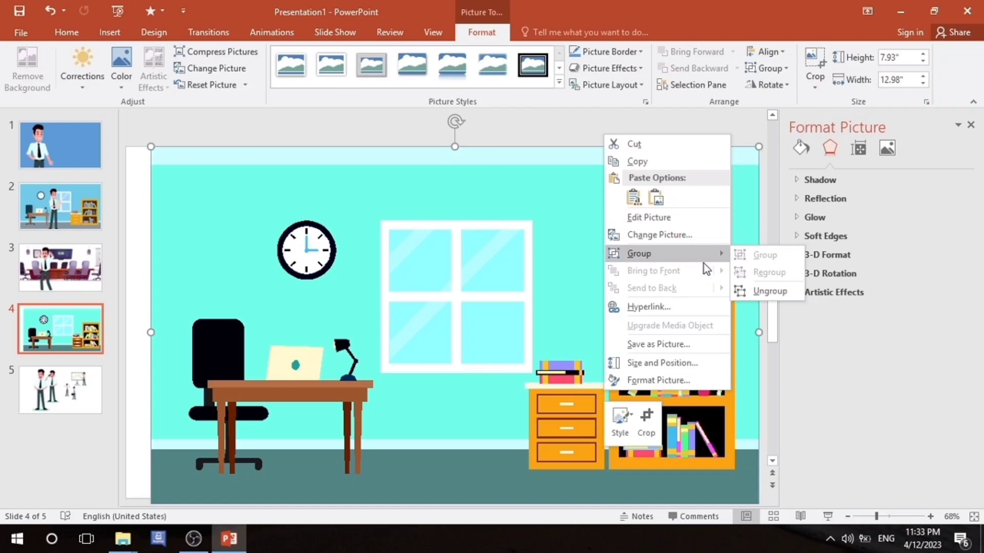
pyautogui.click(764, 291)
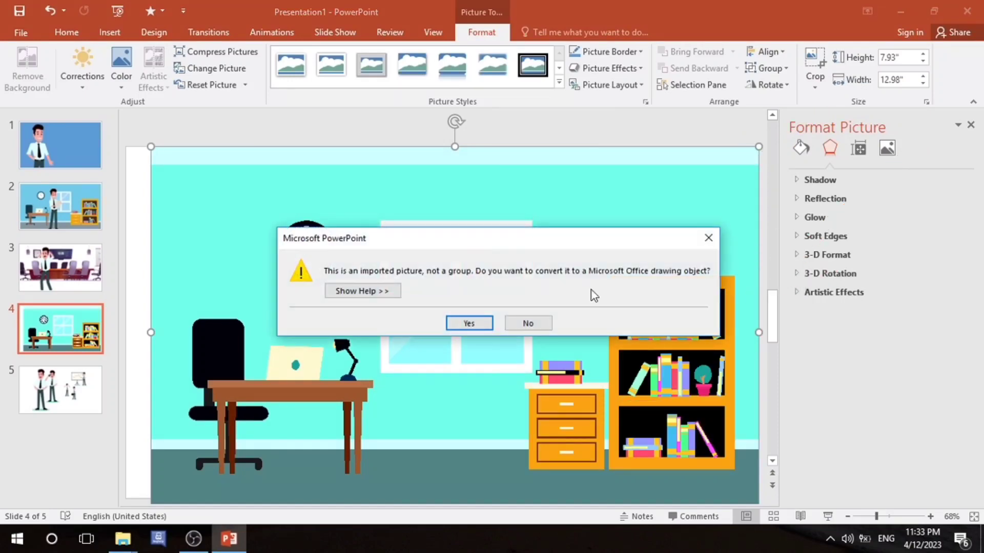
pyautogui.click(475, 321)
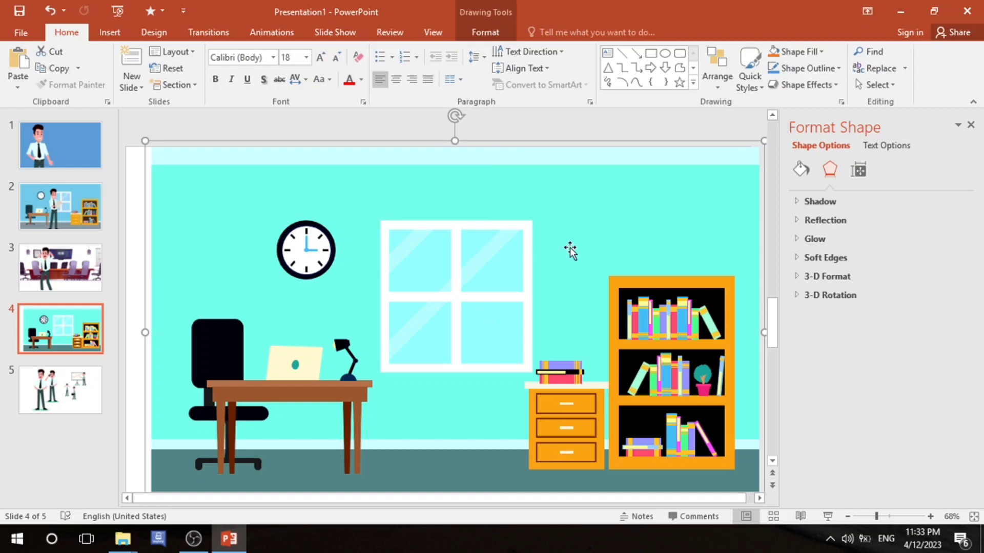
# Ungroup the converted drawing and delete its cyan wall shape.
pyautogui.moveTo(573, 247); pyautogui.dragTo(553, 230)
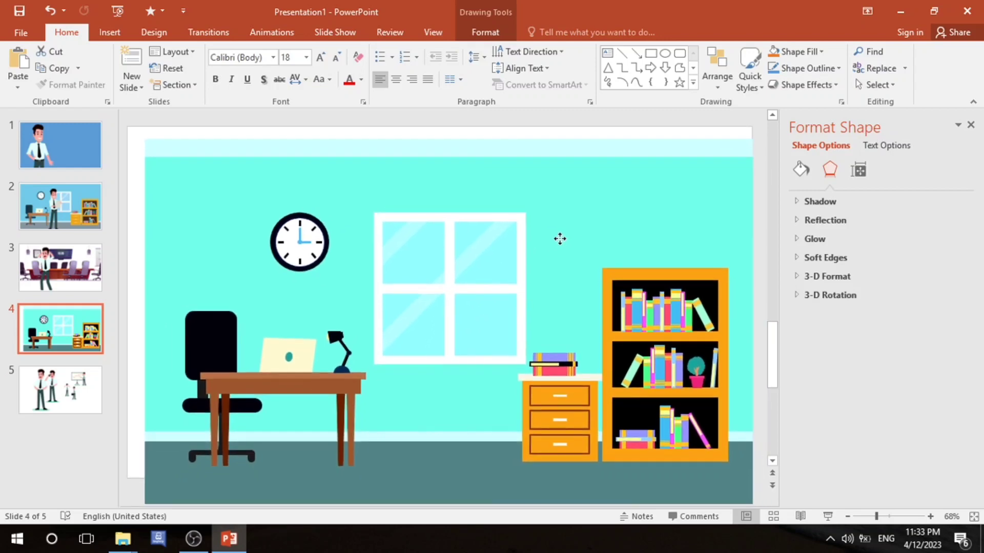
pyautogui.rightClick(552, 229)
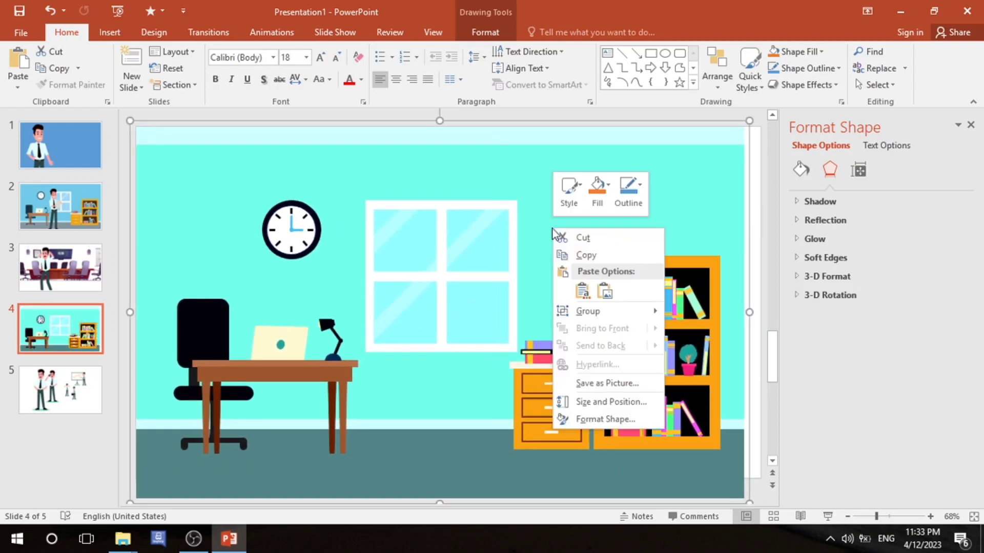
pyautogui.moveTo(589, 311)
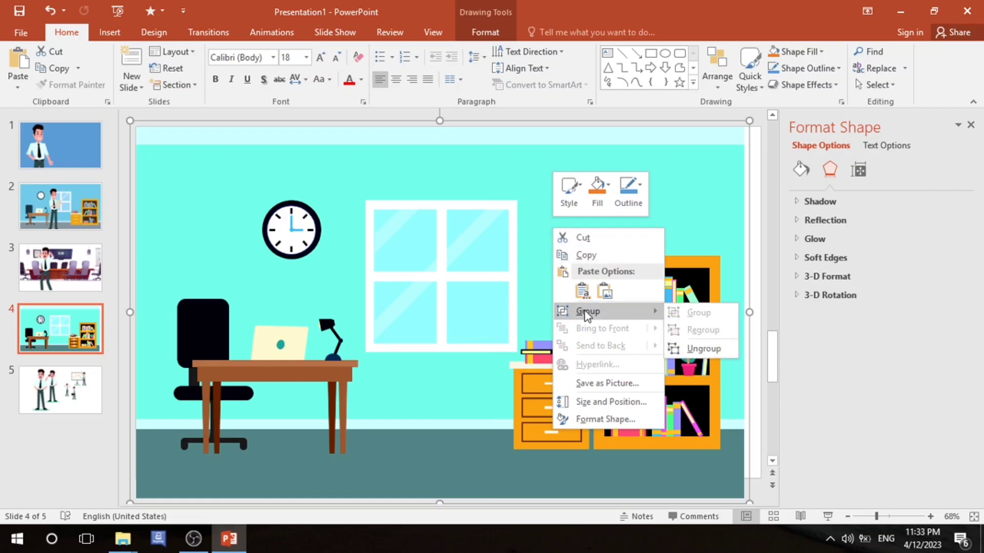
pyautogui.click(684, 351)
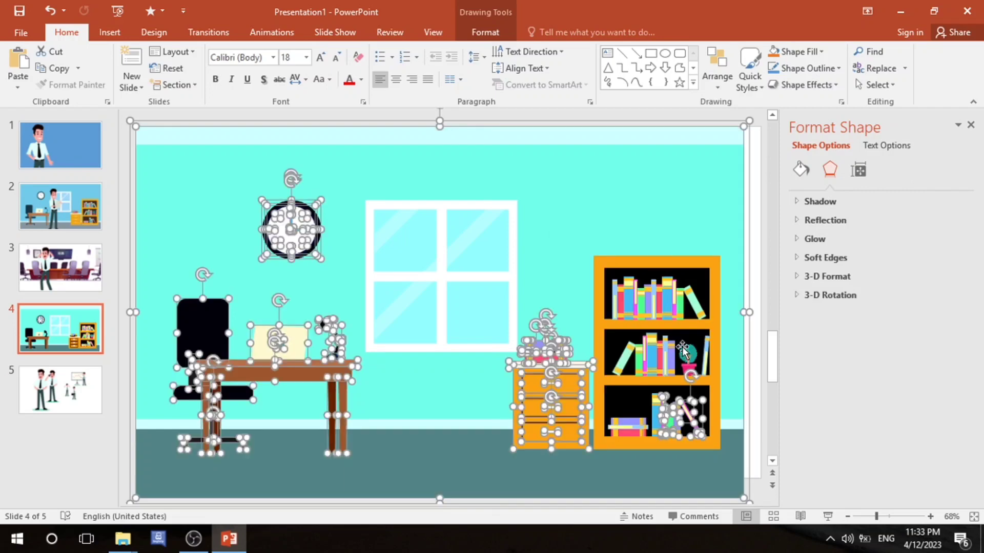
pyautogui.click(564, 253)
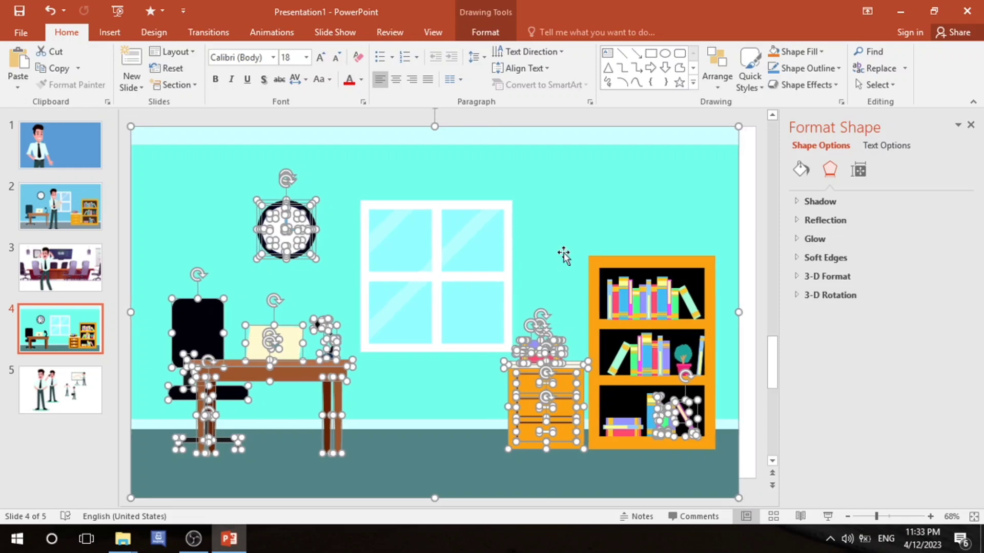
pyautogui.keyDown('shift'); pyautogui.click(579, 190); pyautogui.keyUp('shift')
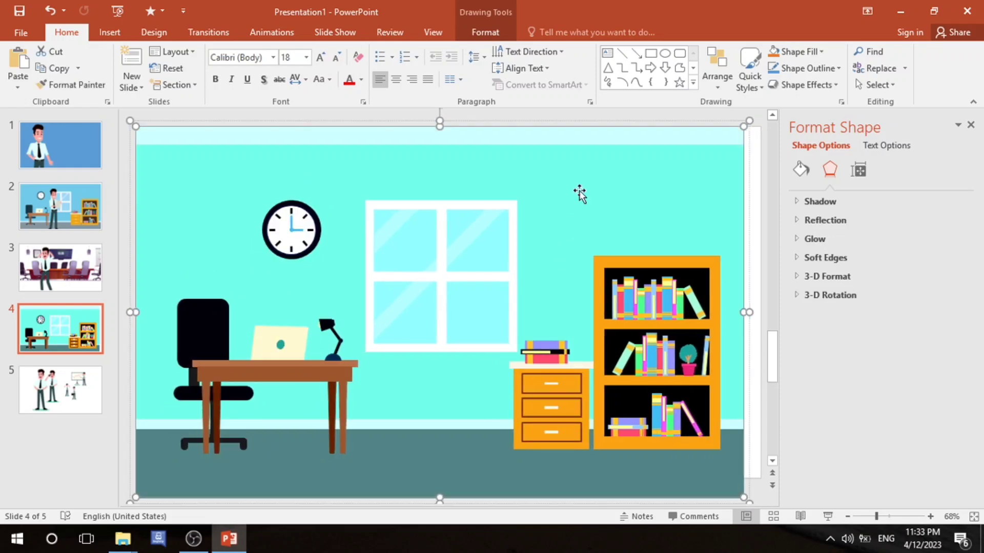
pyautogui.press('Delete')
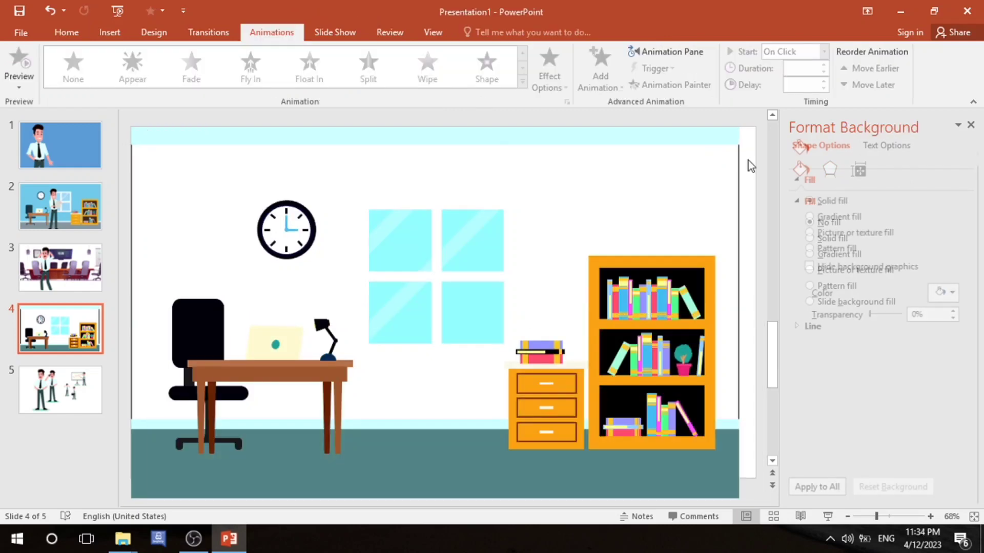
# Ungroup the remaining office artwork into separate shapes and select the lower-right window pane.
pyautogui.click(740, 158)
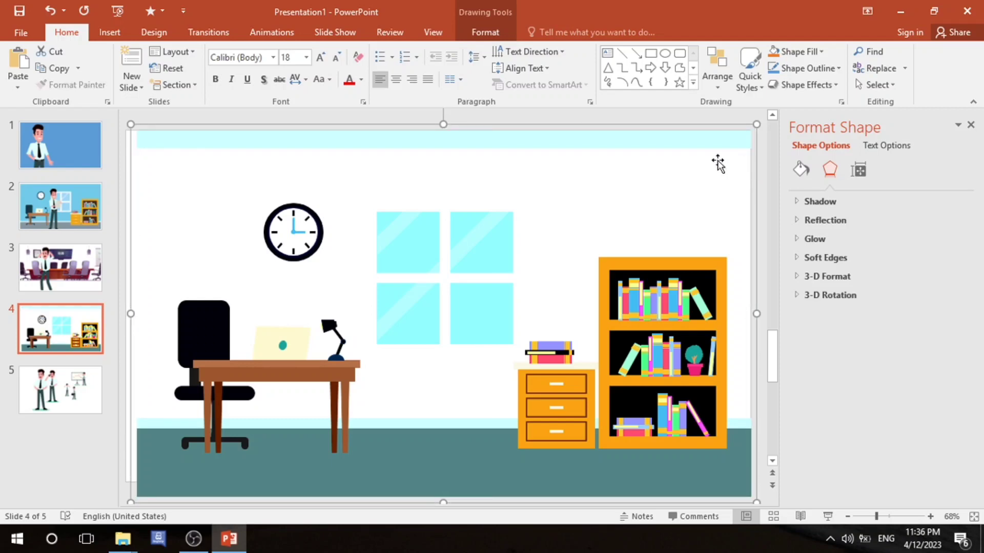
pyautogui.rightClick(501, 322)
pyautogui.moveTo(537, 402)
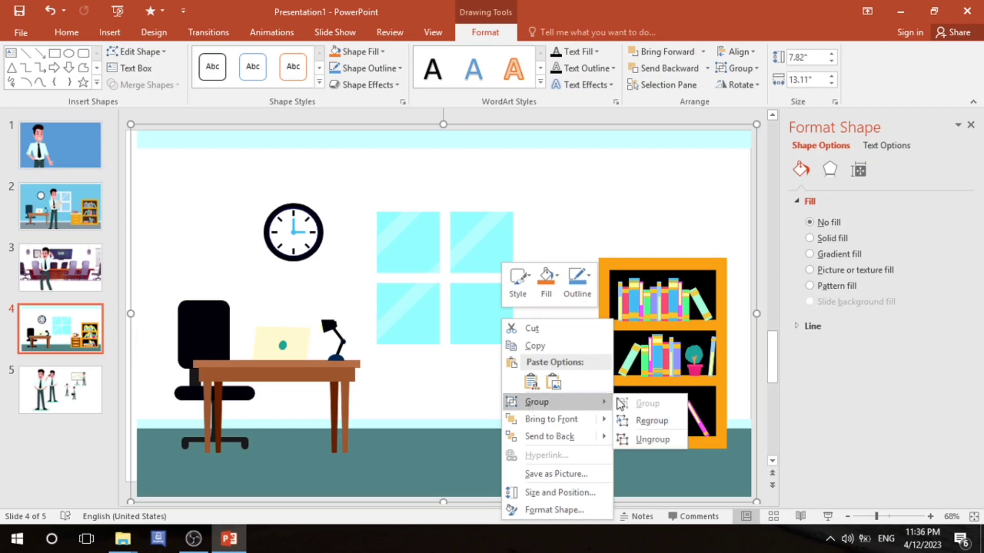
pyautogui.click(668, 436)
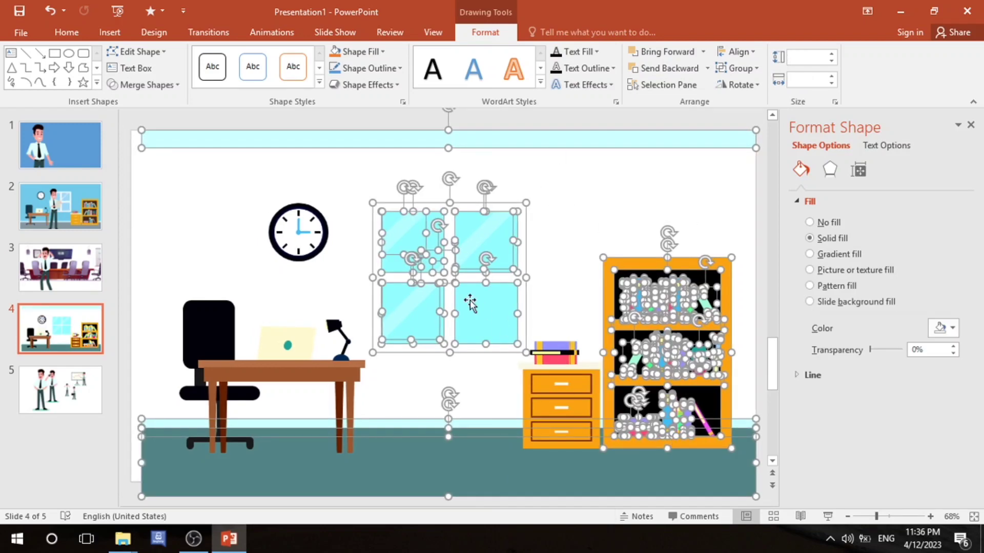
pyautogui.click(592, 230)
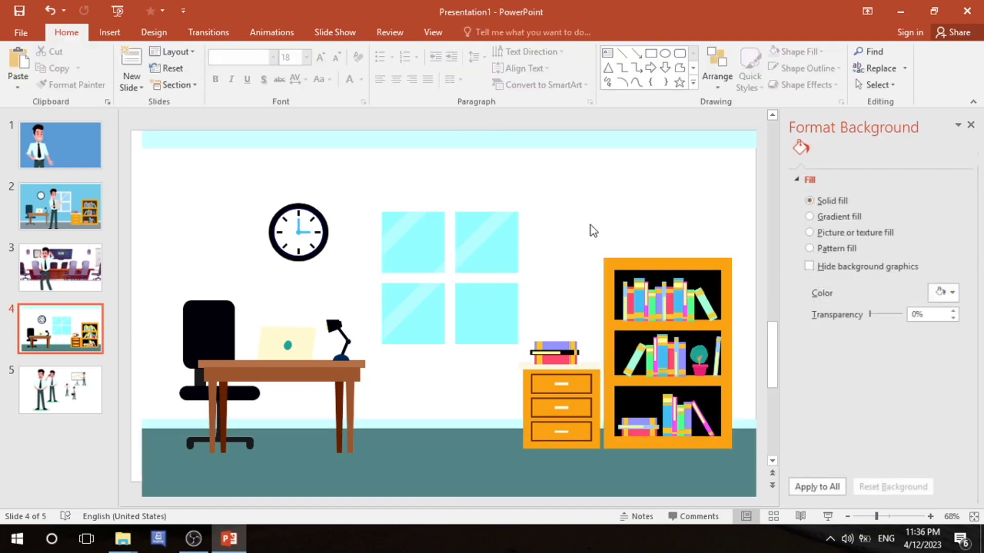
pyautogui.click(478, 315)
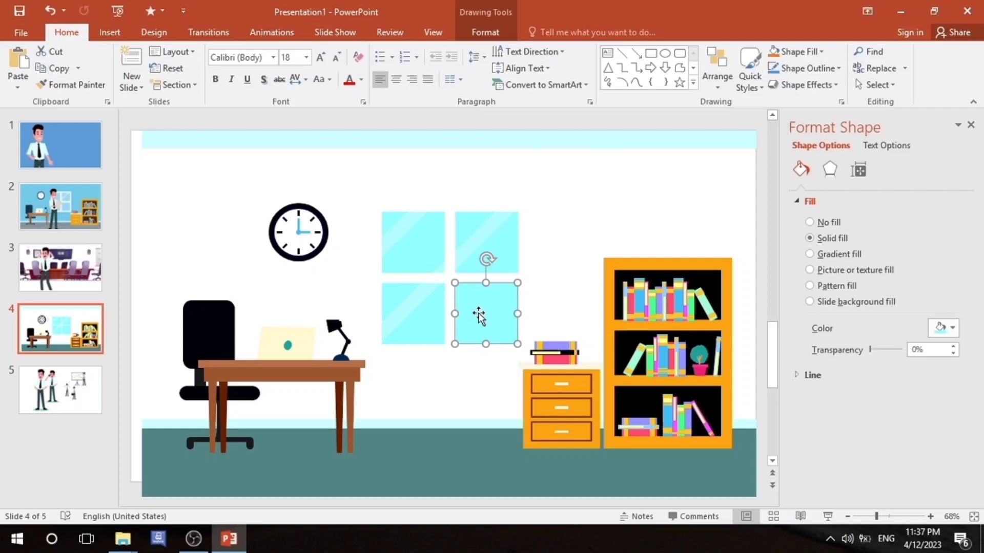
# Give the lower-right window pane a Fill Color emphasis animation in a new colour, then go to slide 5.
pyautogui.click(295, 37)
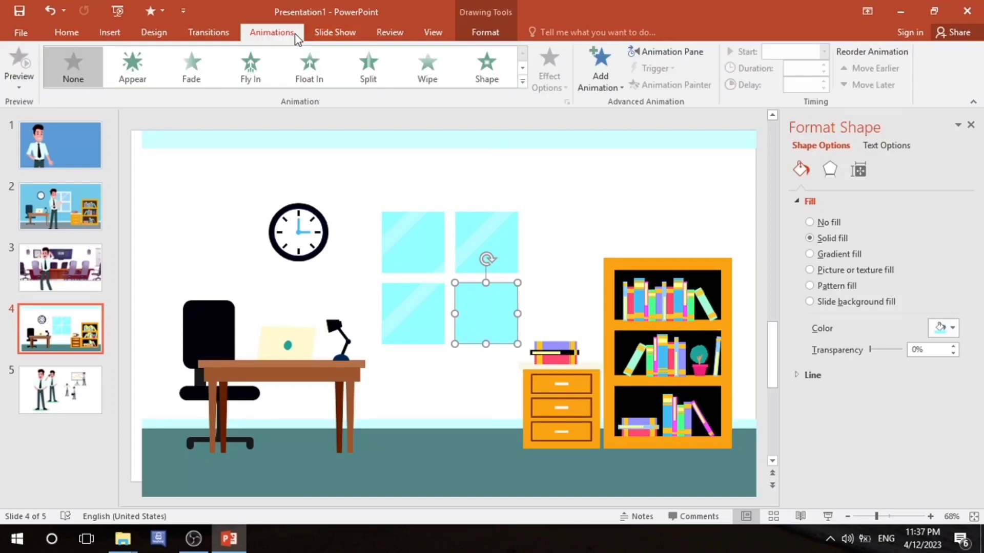
pyautogui.click(603, 88)
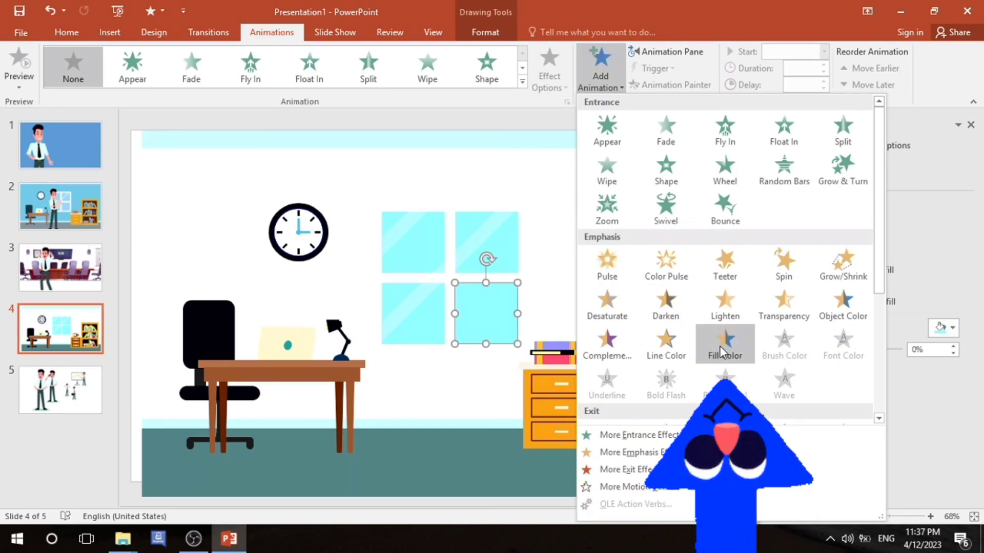
pyautogui.click(722, 352)
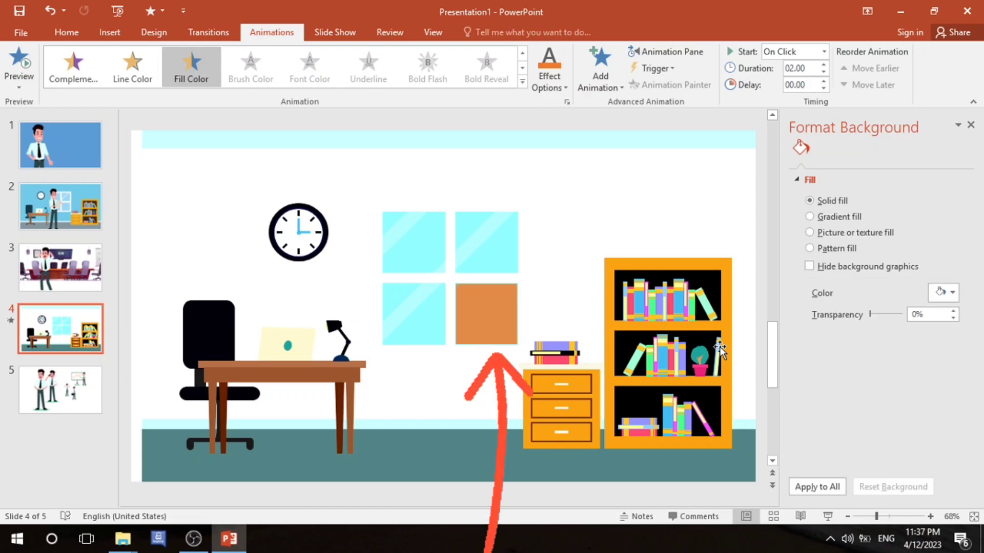
pyautogui.click(558, 83)
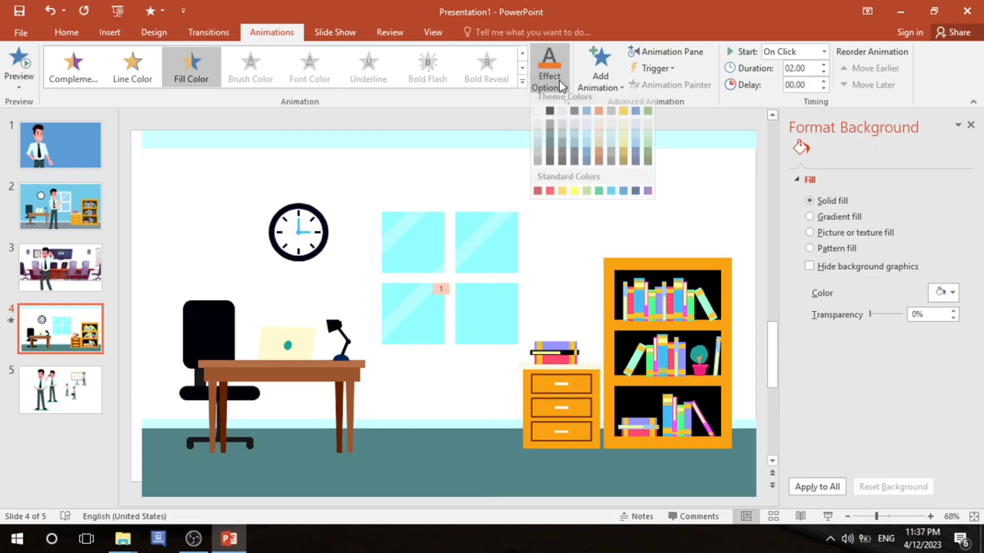
pyautogui.click(549, 119)
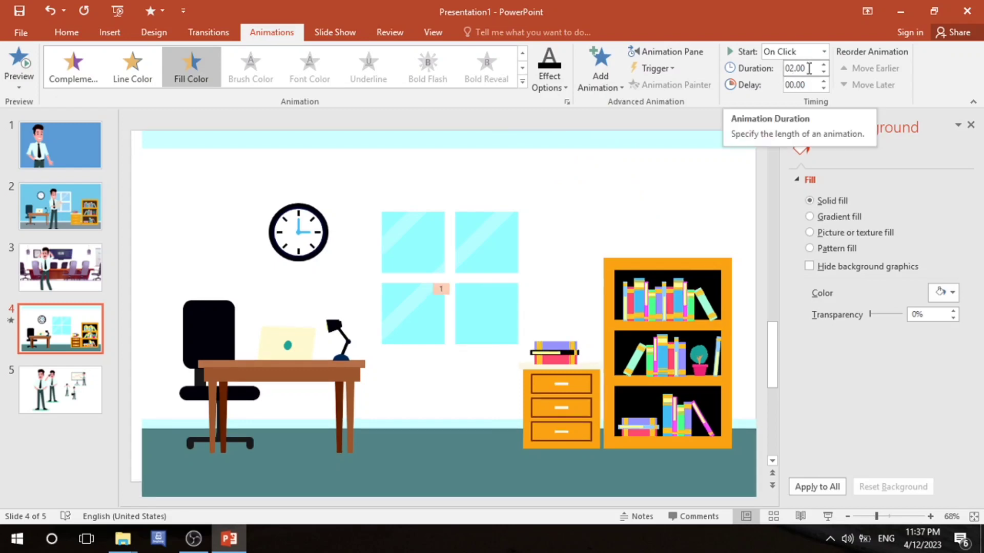
pyautogui.click(603, 255)
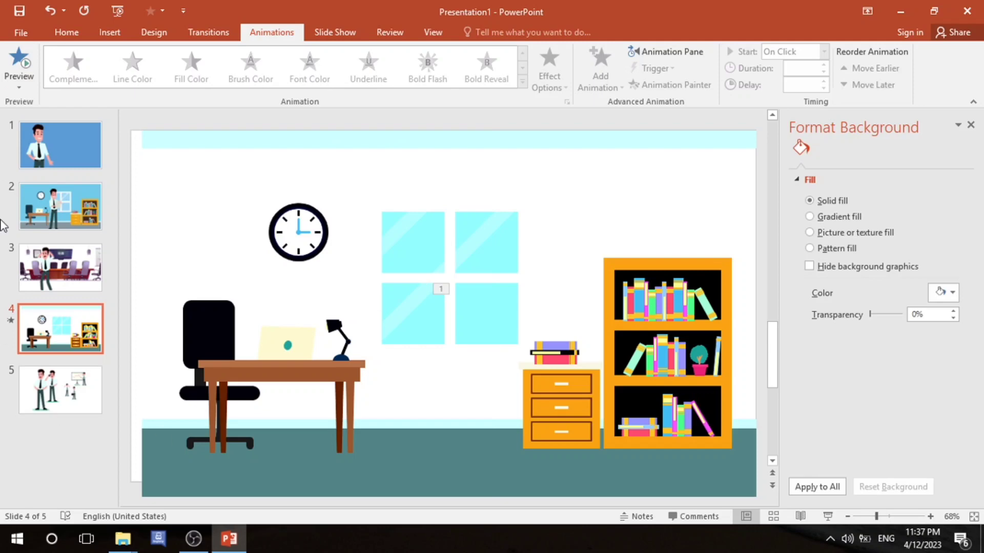
pyautogui.click(60, 403)
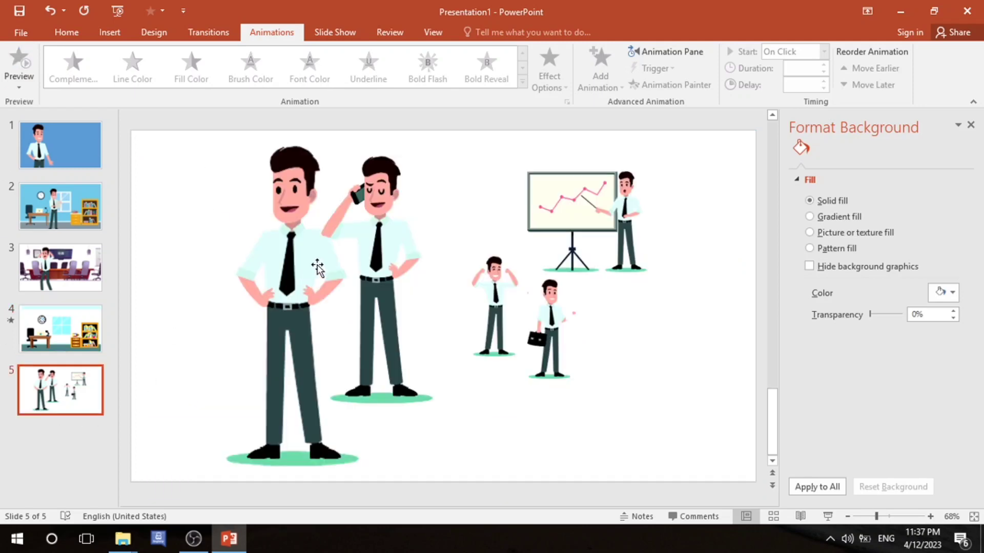
# Move the phone-call man from slide 5 to stand beside the desk on slide 4.
pyautogui.click(382, 209)
pyautogui.rightClick(382, 209)
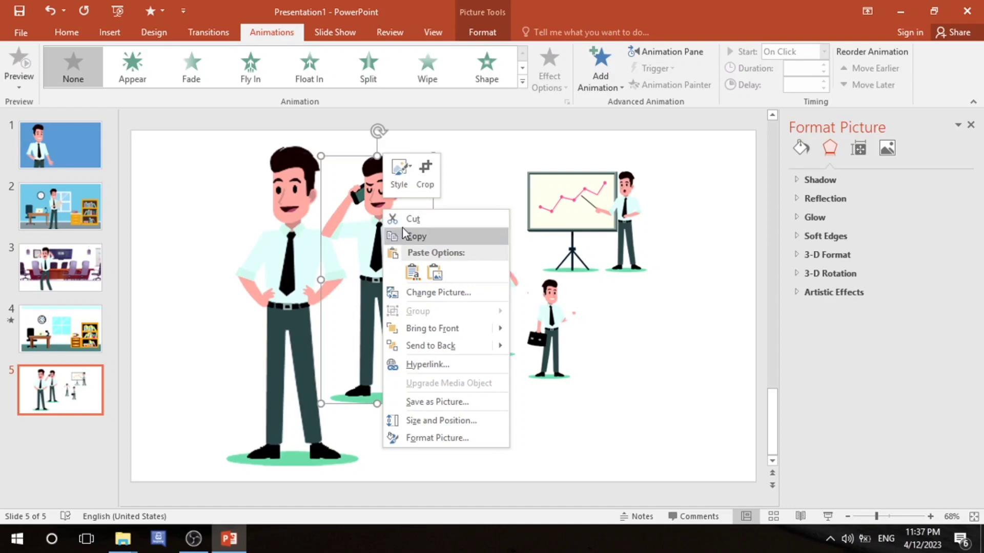
pyautogui.click(405, 231)
pyautogui.press('Delete')
pyautogui.press('pageup')
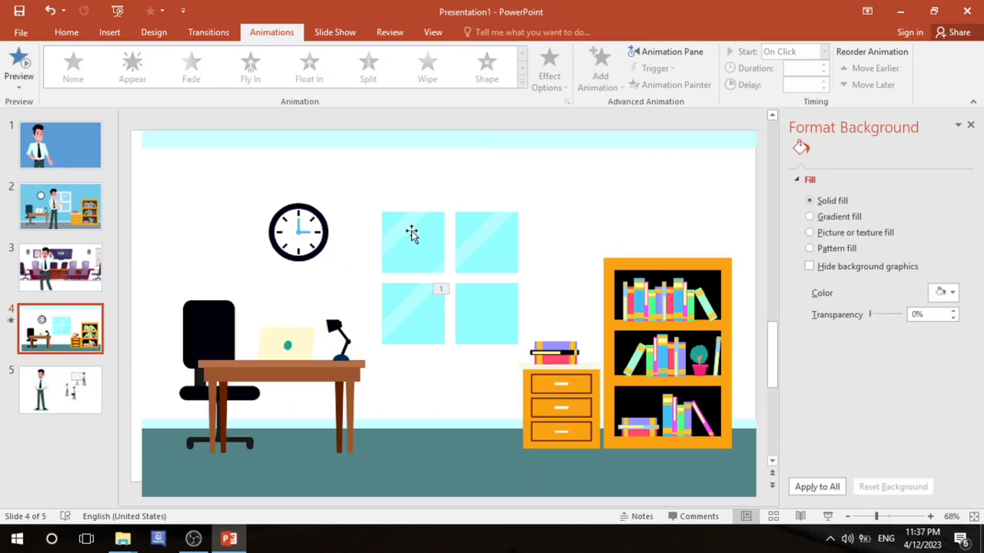
pyautogui.rightClick(322, 286)
pyautogui.click(374, 311)
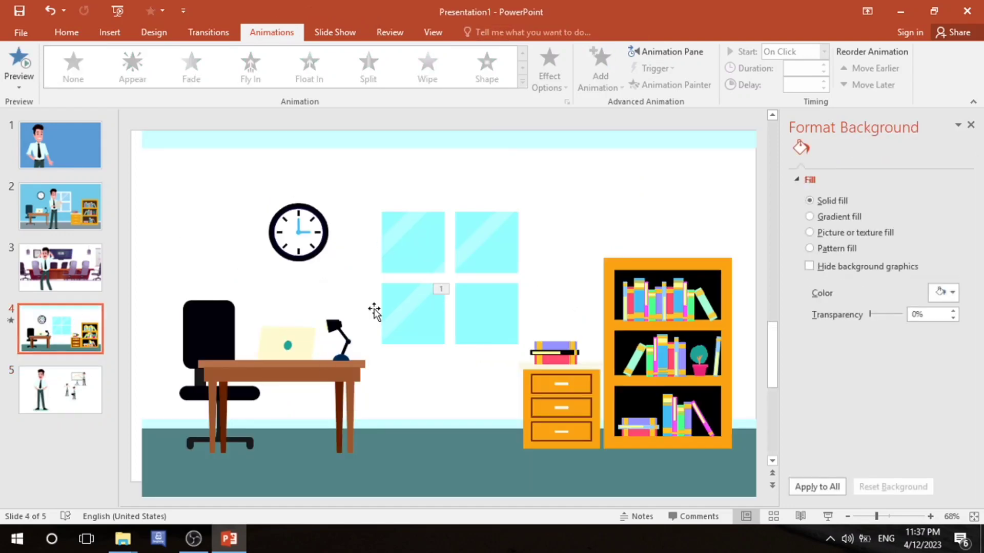
pyautogui.moveTo(423, 282); pyautogui.dragTo(308, 331)
pyautogui.click(62, 366)
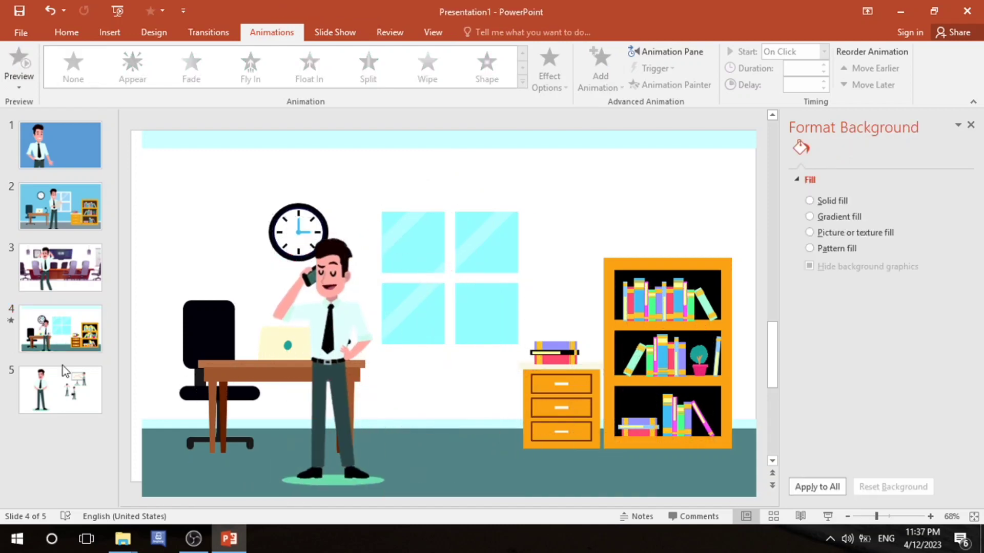
# Insert a new blank slide after slide 4 with a light blue background.
pyautogui.rightClick(75, 361)
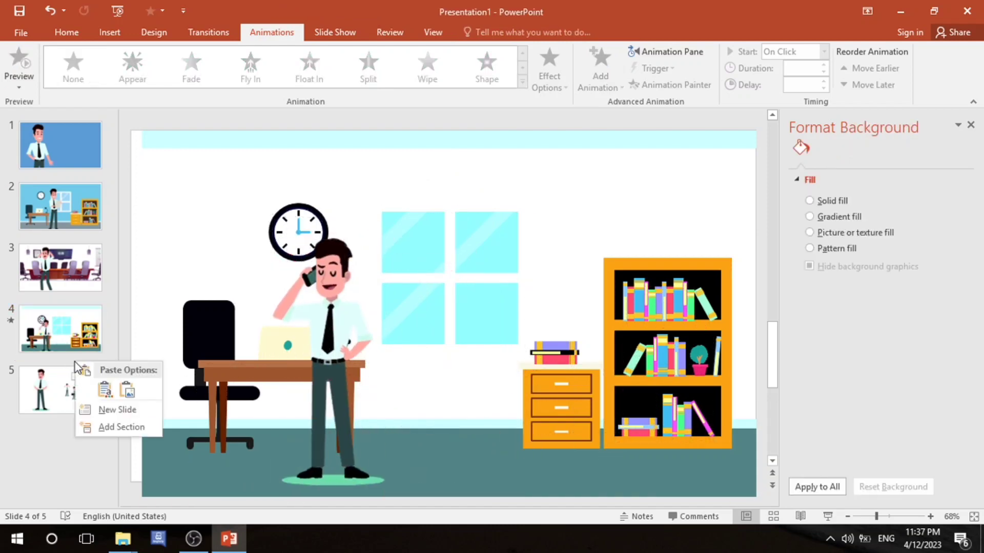
pyautogui.click(122, 412)
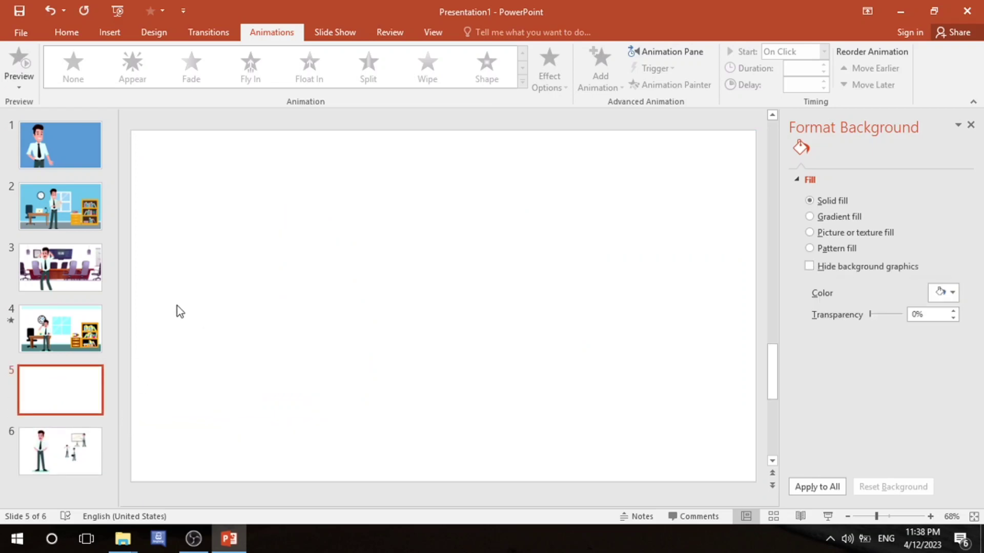
pyautogui.click(110, 32)
# Insert the coffee-shop picture 61337-OA8VY2-995.eps on slide 5 and enlarge it.
pyautogui.hotkey('ctrl', 'y')
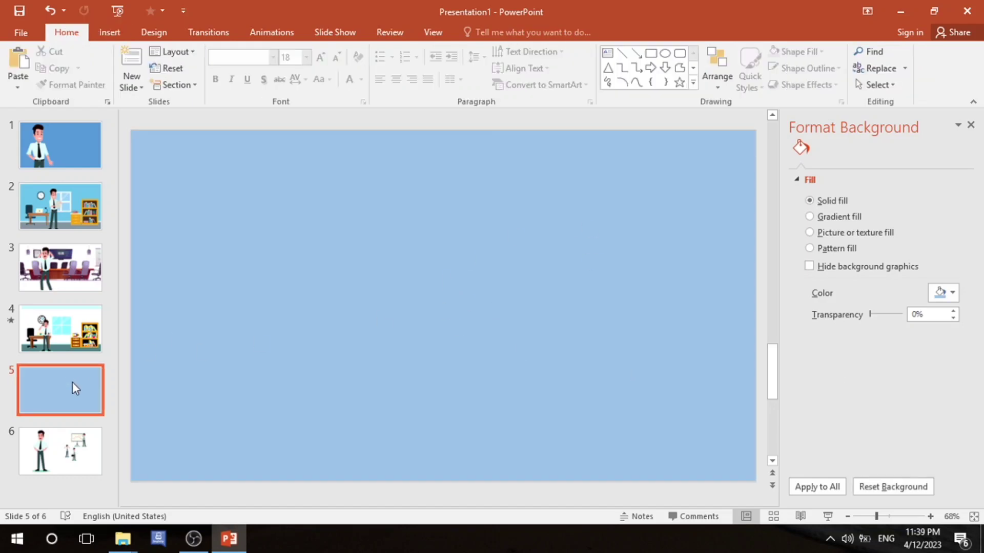
pyautogui.click(117, 33)
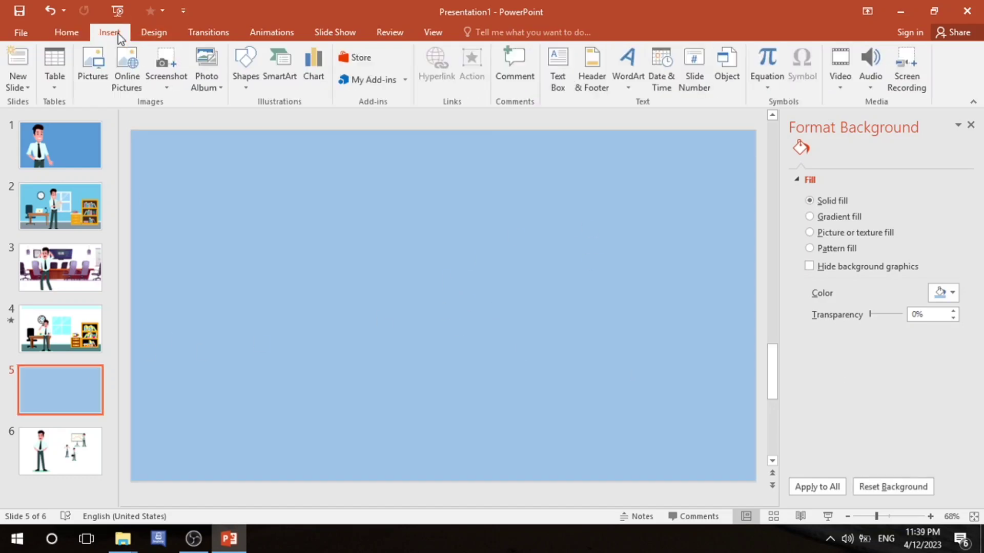
pyautogui.click(103, 69)
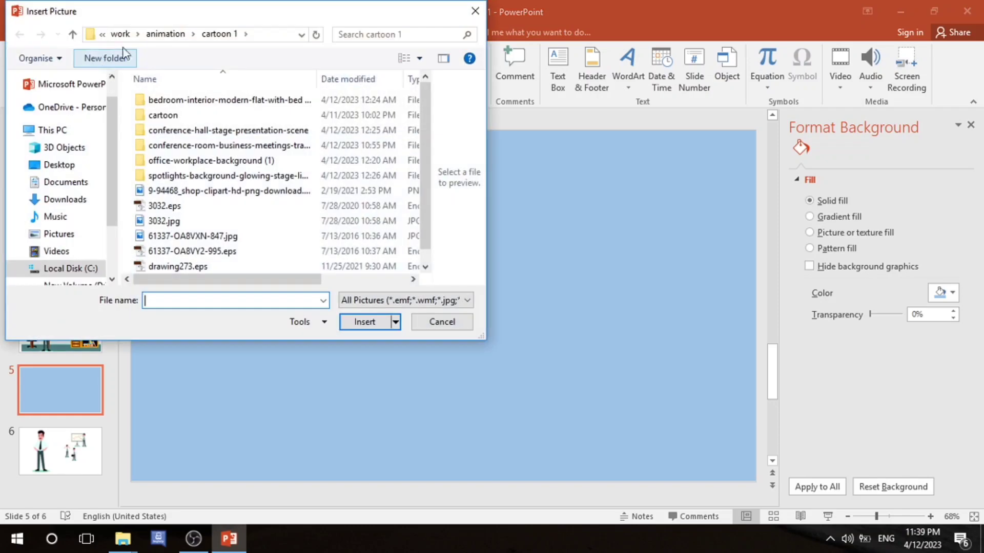
pyautogui.click(185, 235)
pyautogui.click(221, 245)
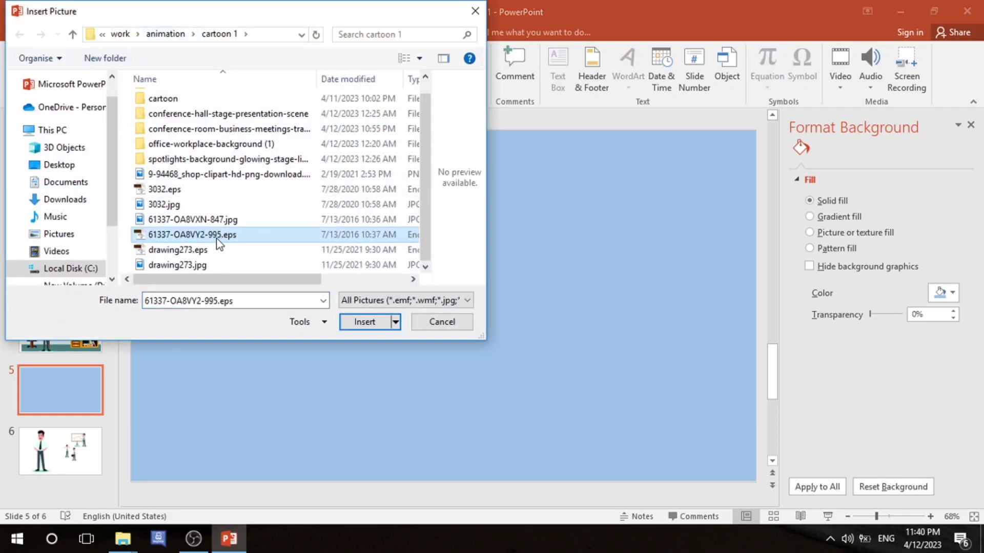
pyautogui.click(362, 321)
pyautogui.moveTo(511, 276); pyautogui.dragTo(634, 276)
pyautogui.rightClick(684, 183)
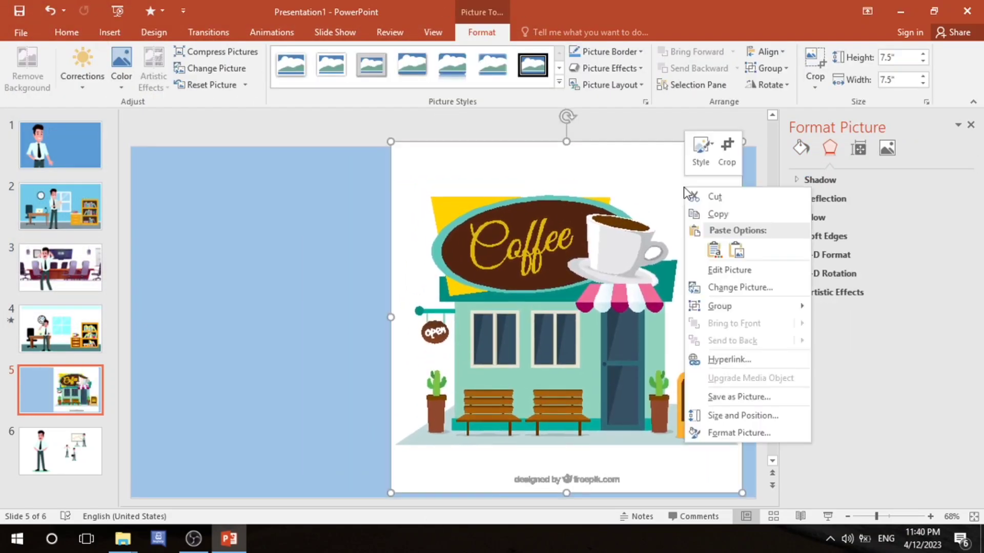
pyautogui.click(827, 348)
pyautogui.click(468, 323)
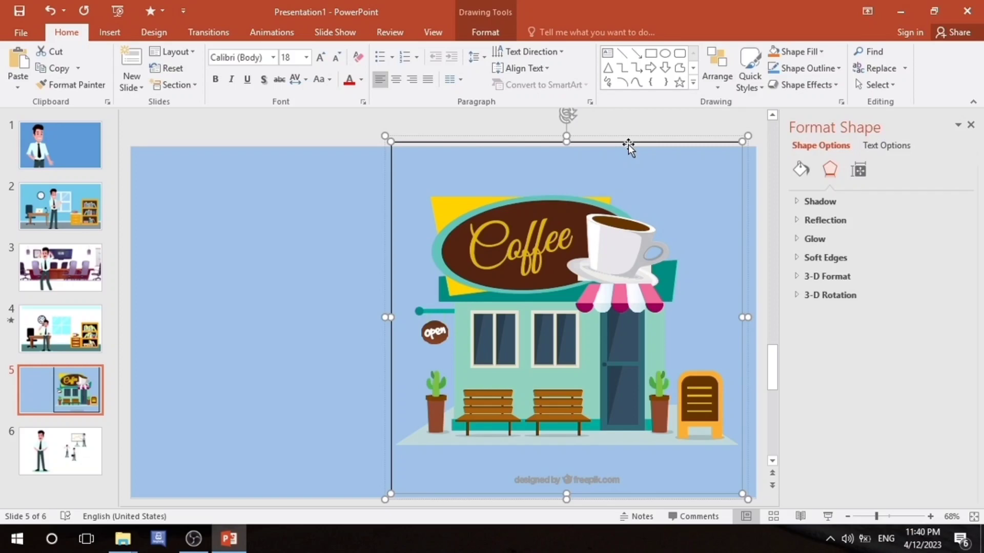
pyautogui.hotkey('ctrl', 'z')
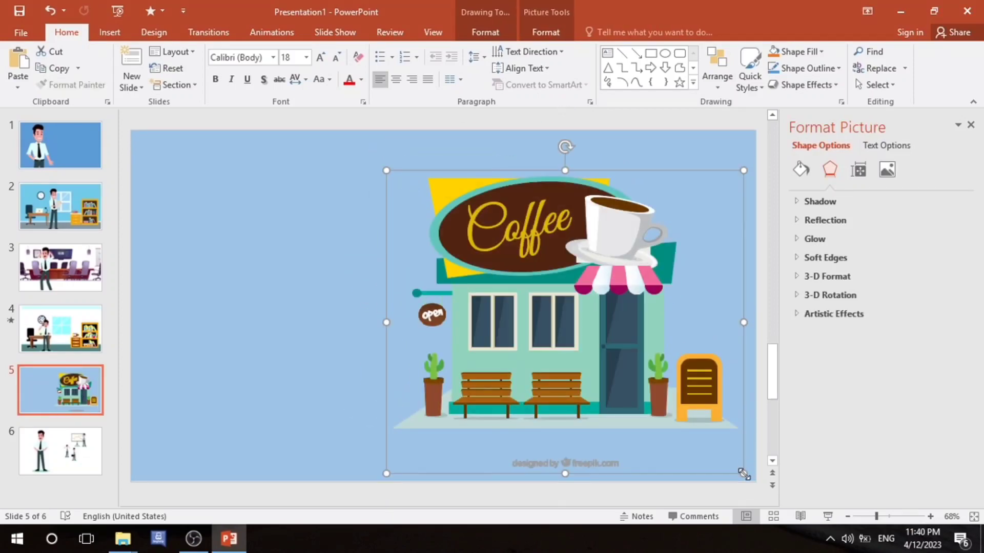
pyautogui.moveTo(743, 474); pyautogui.dragTo(779, 512)
pyautogui.click(256, 333)
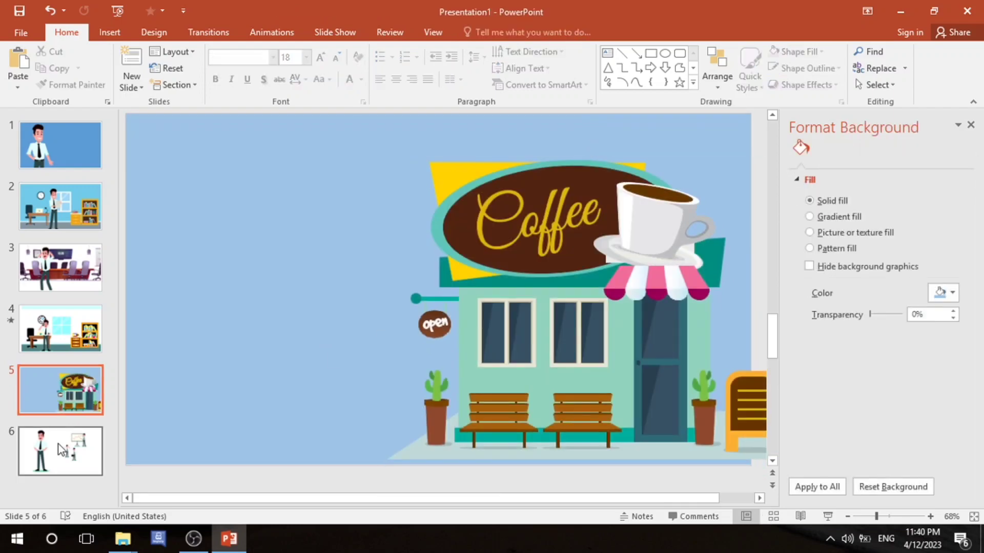
# Cut the briefcase-carrying businessman from slide 6, paste him on slide 5's left, and enlarge him.
pyautogui.click(57, 443)
pyautogui.click(560, 323)
pyautogui.rightClick(559, 320)
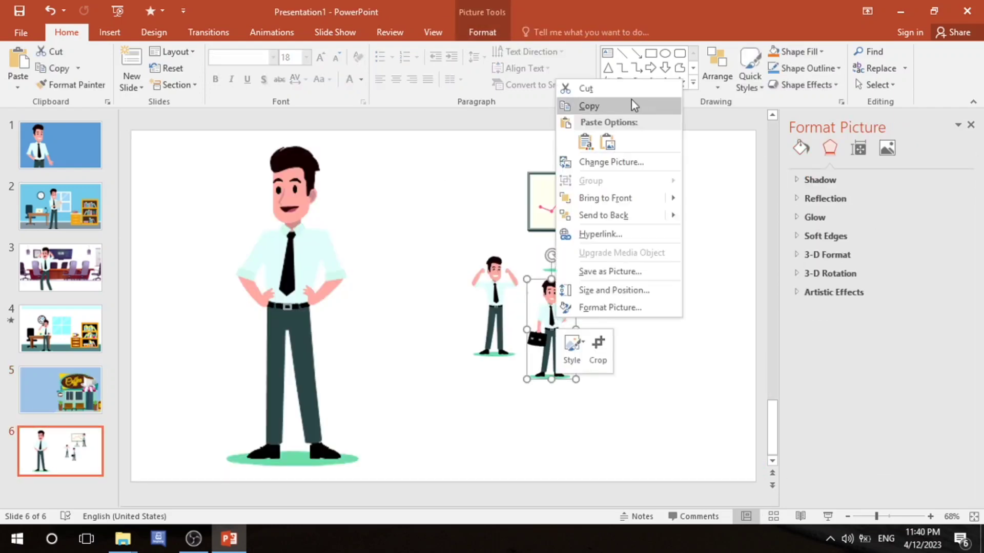
pyautogui.click(615, 88)
pyautogui.click(61, 389)
pyautogui.rightClick(248, 284)
pyautogui.click(297, 308)
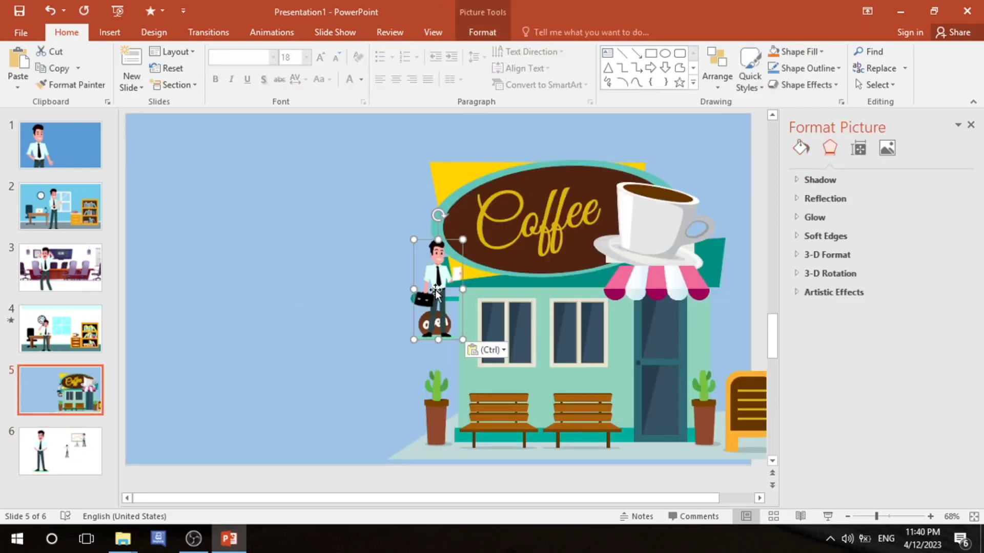
pyautogui.moveTo(436, 292); pyautogui.dragTo(184, 266)
pyautogui.moveTo(211, 314); pyautogui.dragTo(282, 462)
pyautogui.click(269, 433)
pyautogui.click(264, 425)
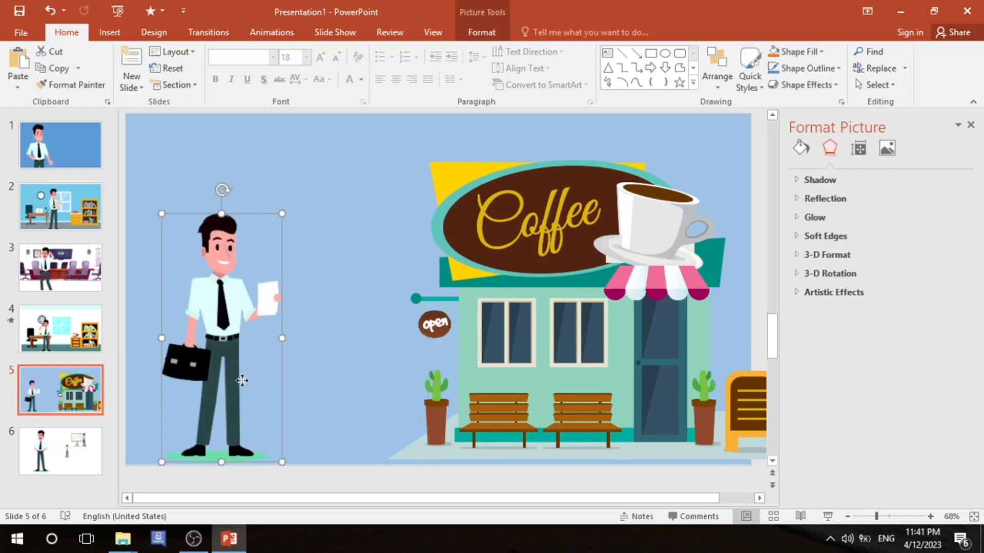
pyautogui.click(50, 441)
# Move the large businessman right behind the chart board and insert abstract_528.eps on slide 6.
pyautogui.moveTo(259, 213); pyautogui.dragTo(636, 225)
pyautogui.click(109, 32)
pyautogui.click(92, 66)
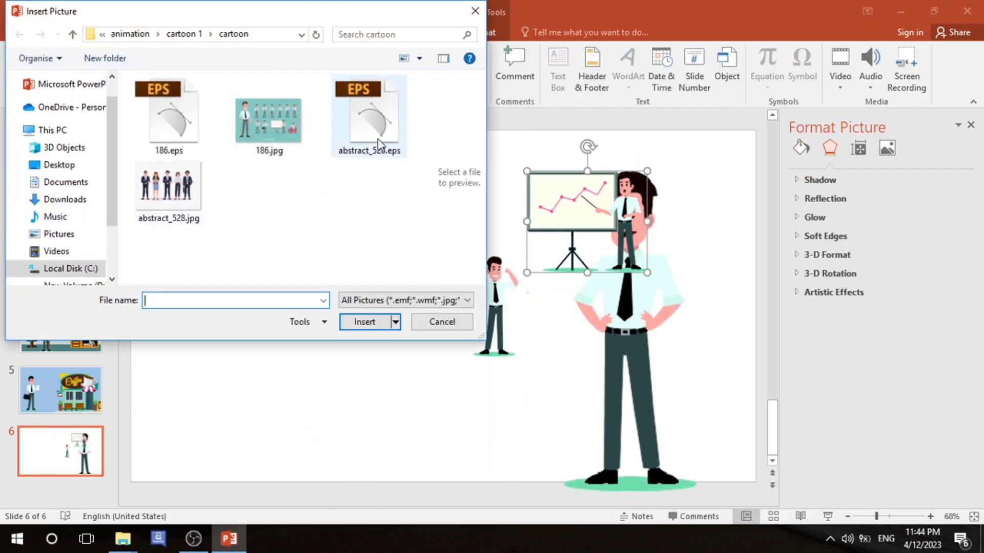
pyautogui.click(379, 141)
pyautogui.click(385, 322)
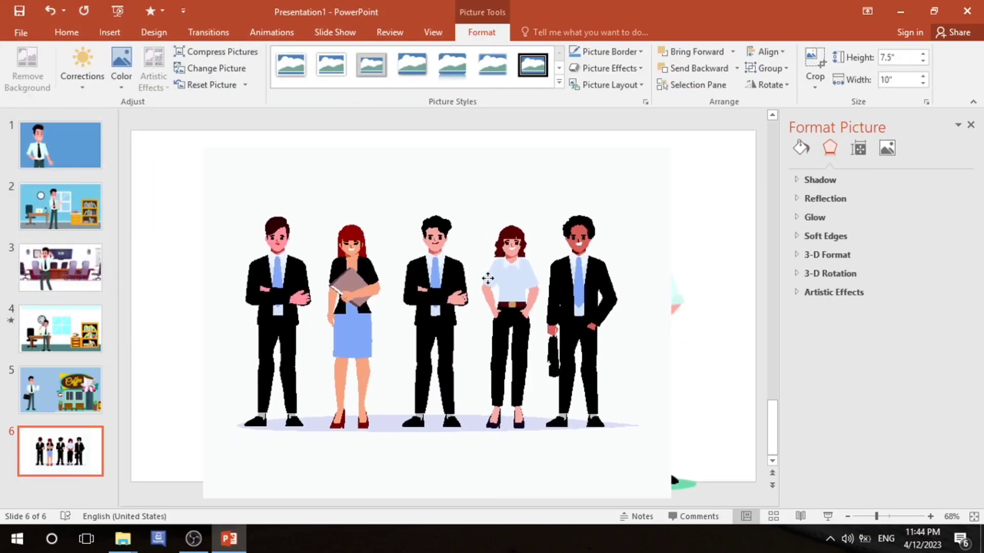
# Convert the business-people picture into drawing shapes and adjust its position.
pyautogui.rightClick(487, 278)
pyautogui.moveTo(523, 139)
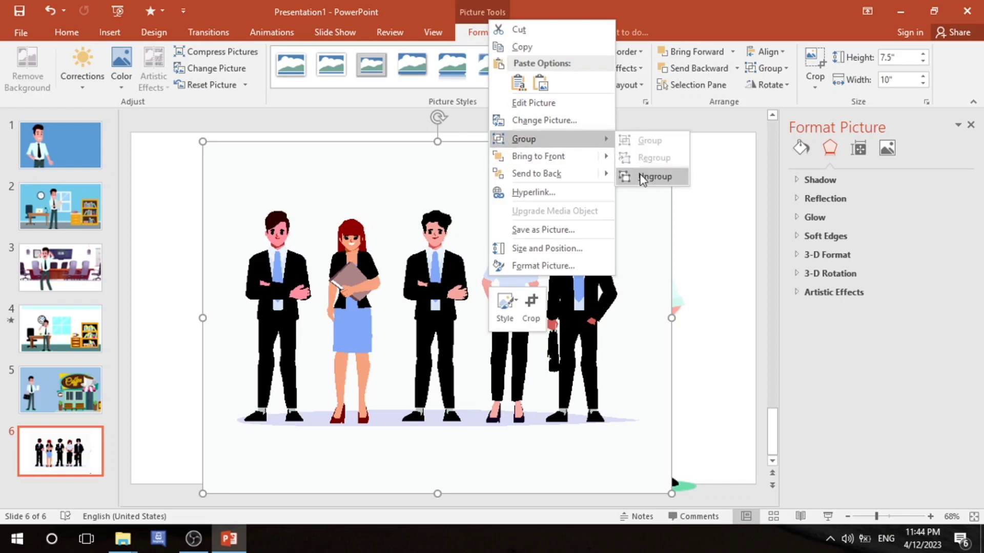
pyautogui.click(653, 177)
pyautogui.click(466, 322)
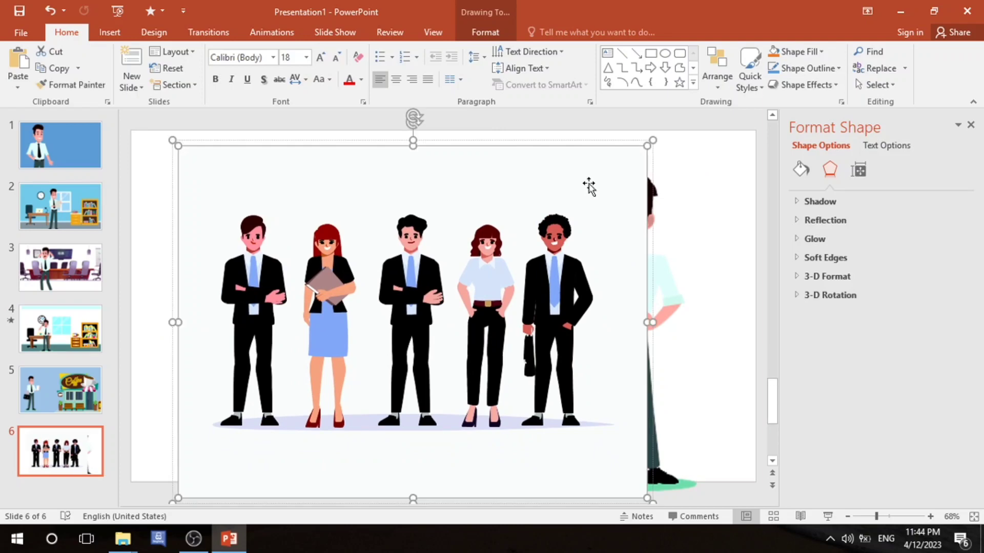
pyautogui.hotkey('ctrl', 'z')
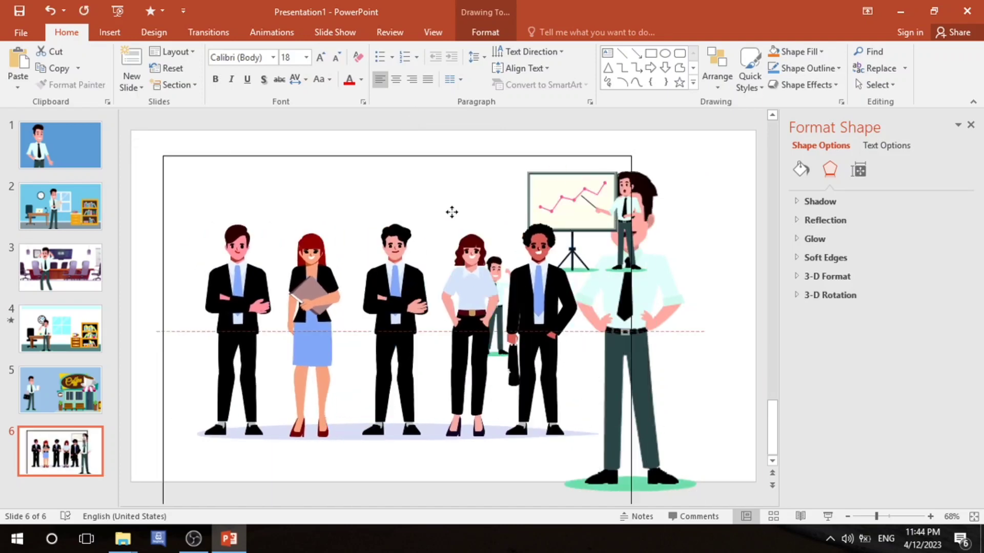
pyautogui.moveTo(461, 210); pyautogui.dragTo(475, 211)
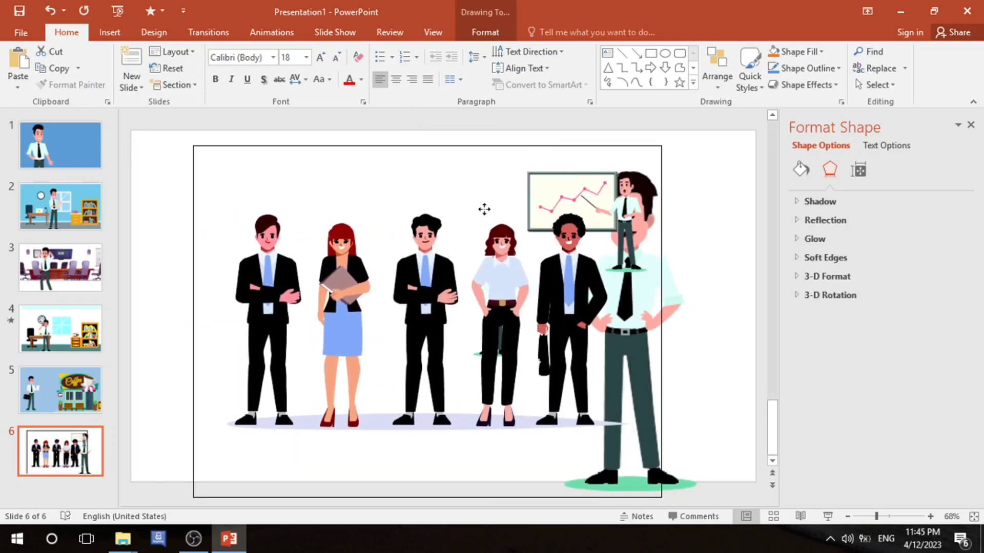
pyautogui.click(520, 146)
pyautogui.hotkey('ctrl', 'z')
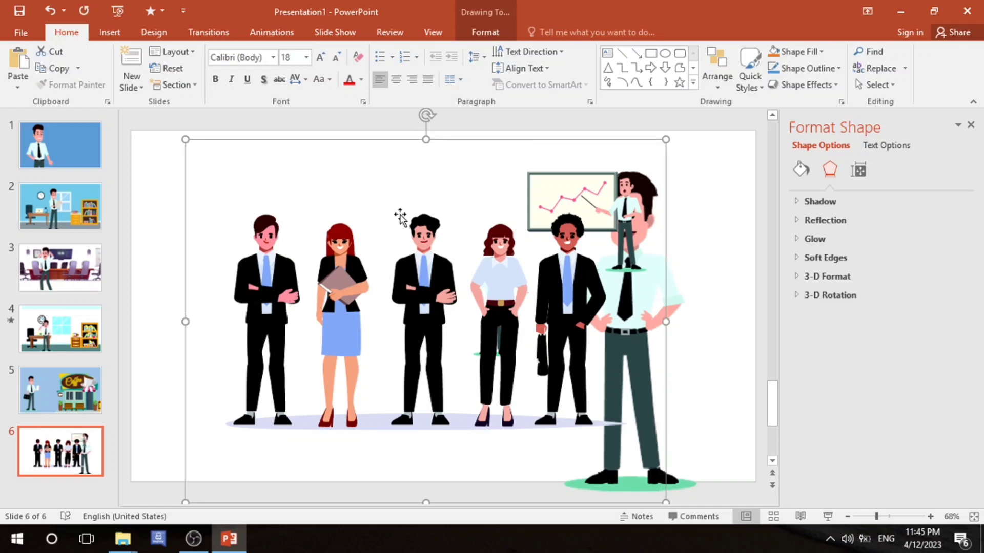
# Keep the people as one group and place them on the left side of slide 6.
pyautogui.moveTo(400, 217); pyautogui.dragTo(369, 198)
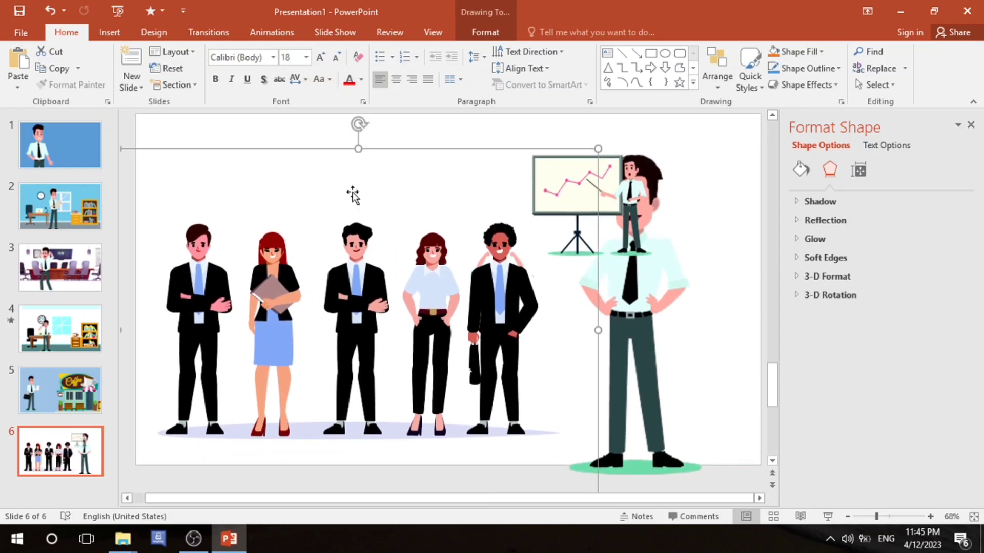
pyautogui.rightClick(454, 202)
pyautogui.moveTo(491, 285)
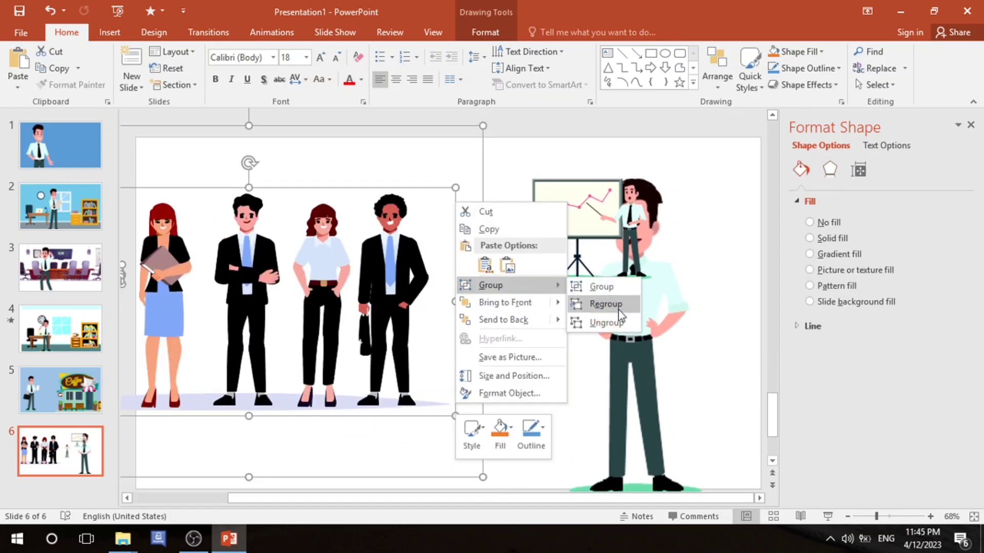
pyautogui.click(619, 322)
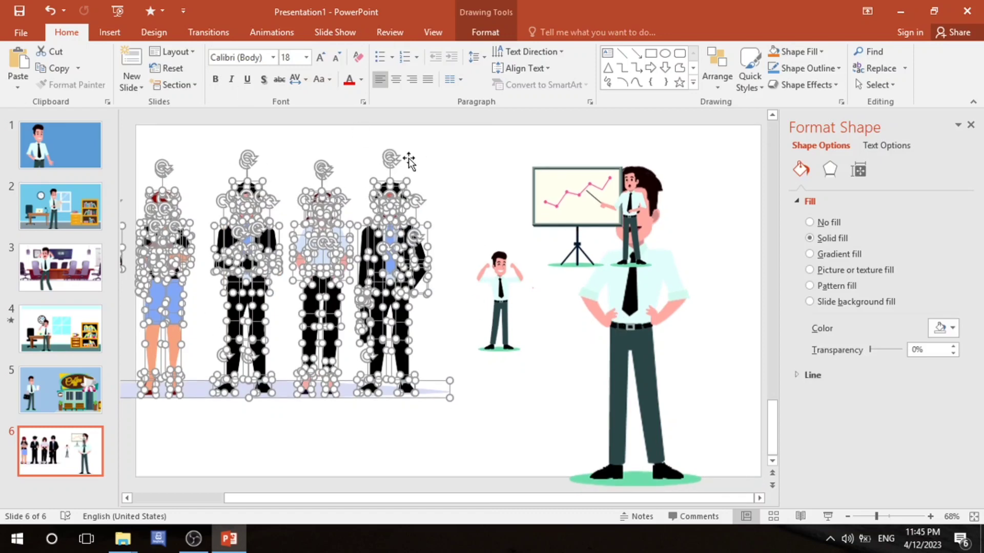
pyautogui.hotkey('ctrl', 'z')
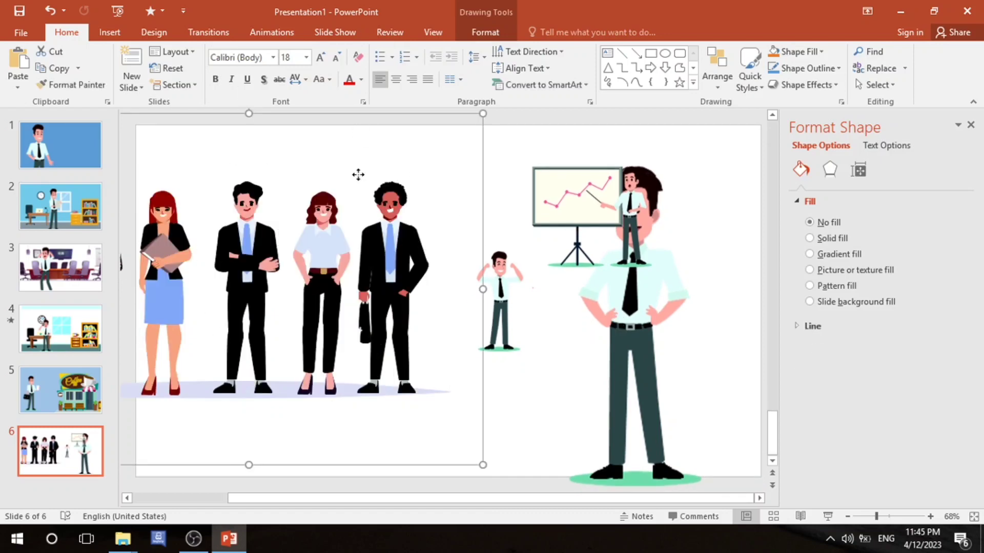
pyautogui.moveTo(358, 175); pyautogui.dragTo(332, 215)
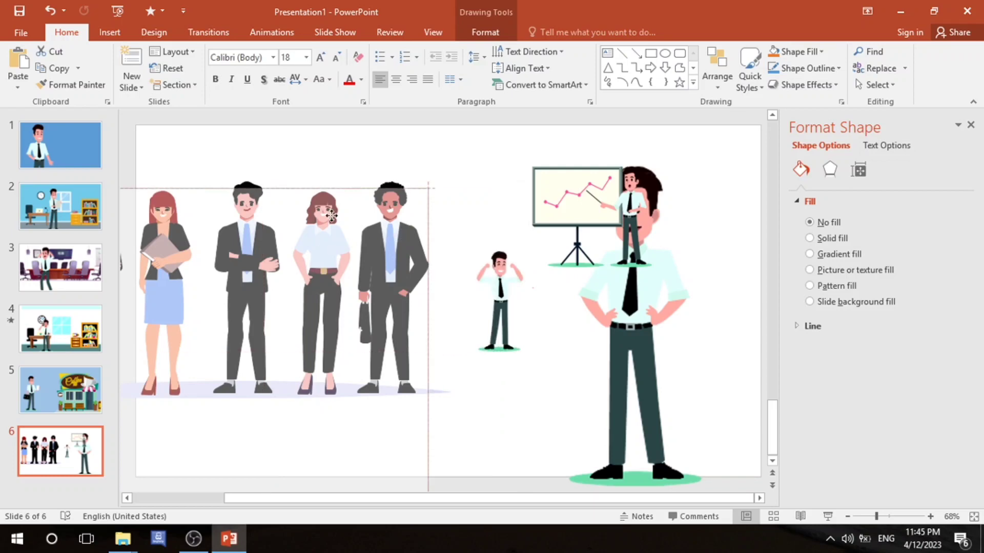
pyautogui.moveTo(331, 215); pyautogui.dragTo(349, 228)
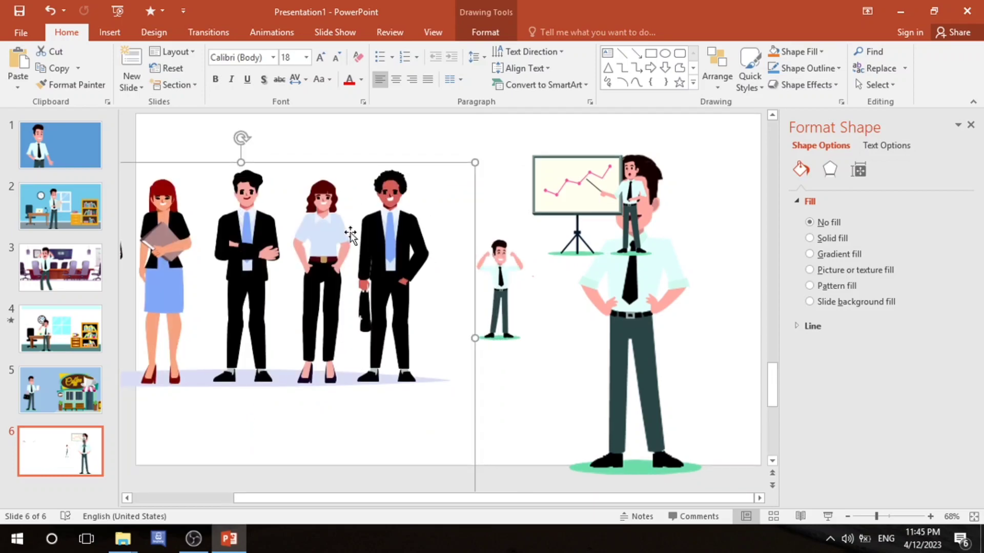
# Cut the black-suited fourth man from slide 6 and paste him onto slide 5.
pyautogui.click(365, 165)
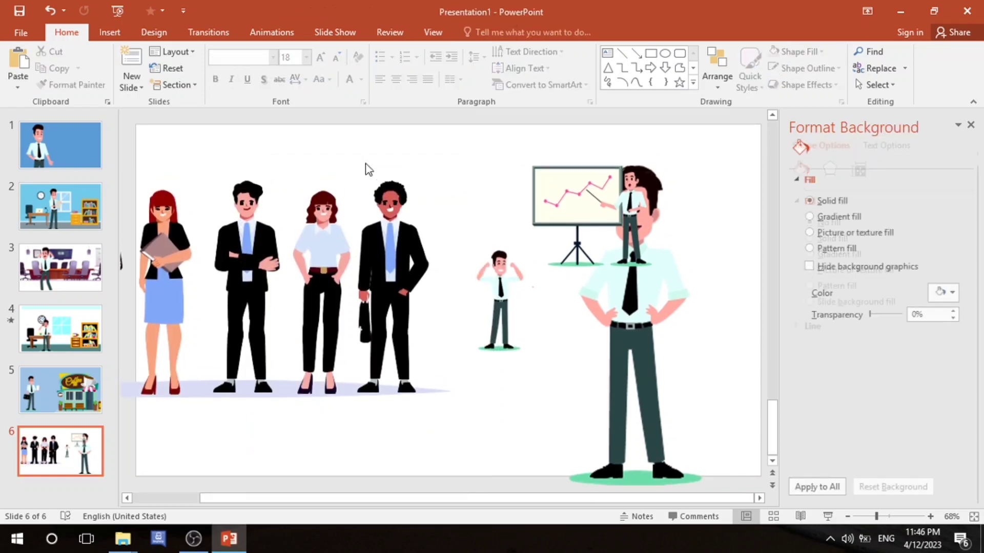
pyautogui.moveTo(358, 163)
pyautogui.mouseDown()
pyautogui.moveTo(476, 435)
pyautogui.moveTo(456, 412)
pyautogui.mouseUp()
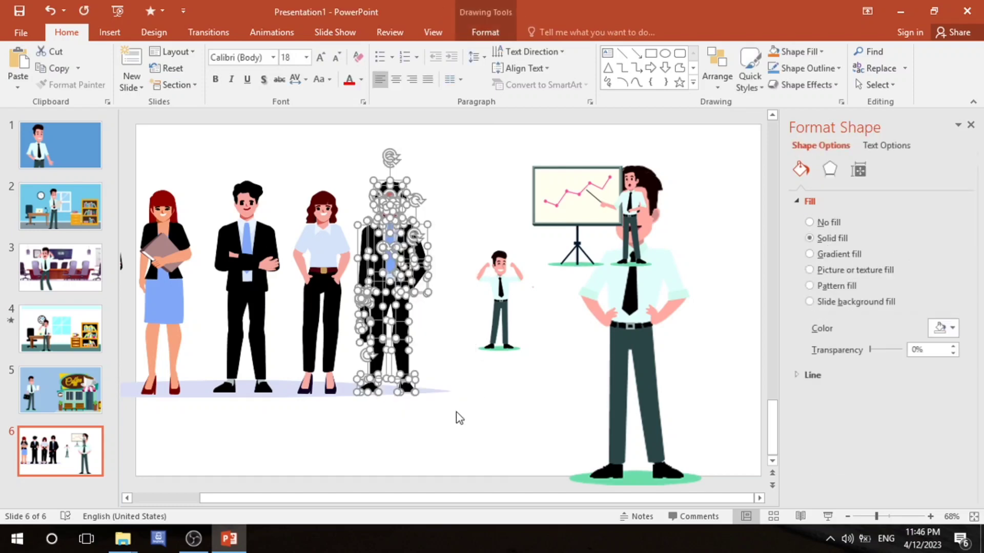
pyautogui.rightClick(393, 267)
pyautogui.click(406, 278)
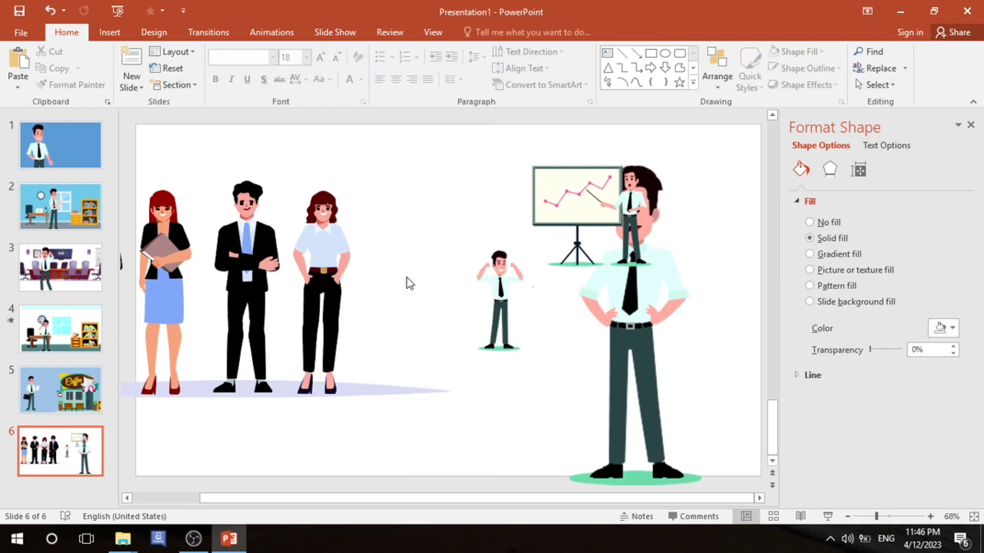
pyautogui.click(85, 413)
pyautogui.rightClick(336, 204)
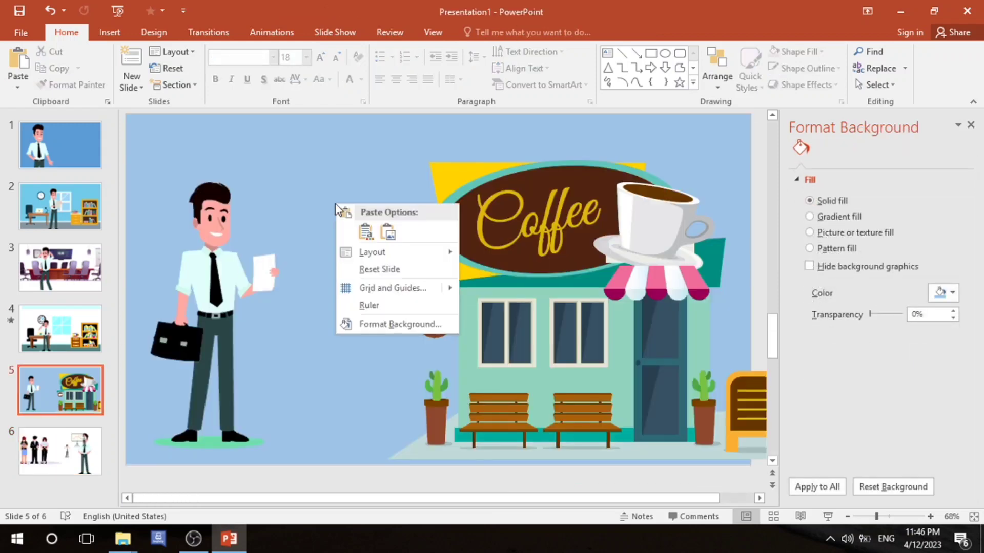
pyautogui.click(387, 233)
# Position and enlarge him beside the briefcase businessman, then add a blank slide 6.
pyautogui.moveTo(446, 247); pyautogui.dragTo(353, 242)
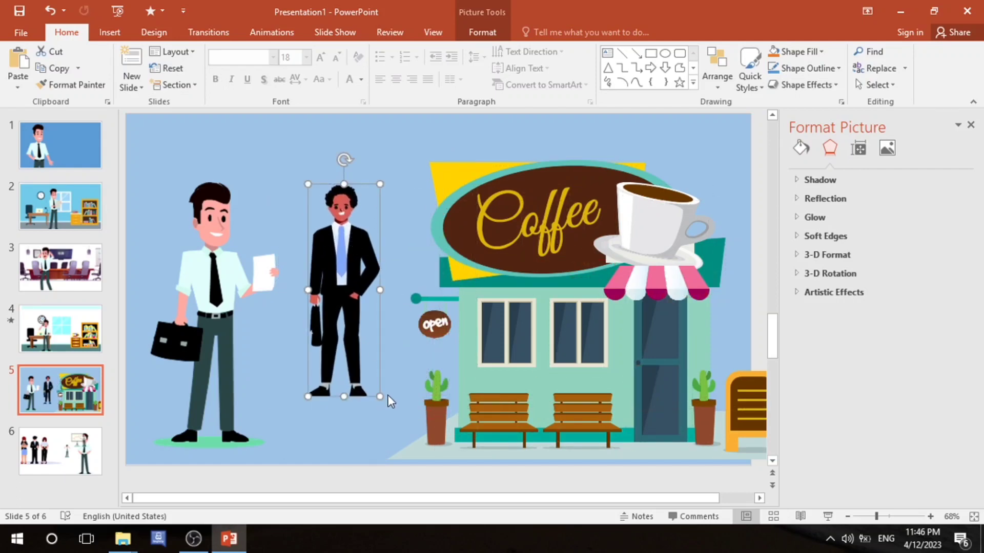
pyautogui.moveTo(392, 438); pyautogui.dragTo(398, 451)
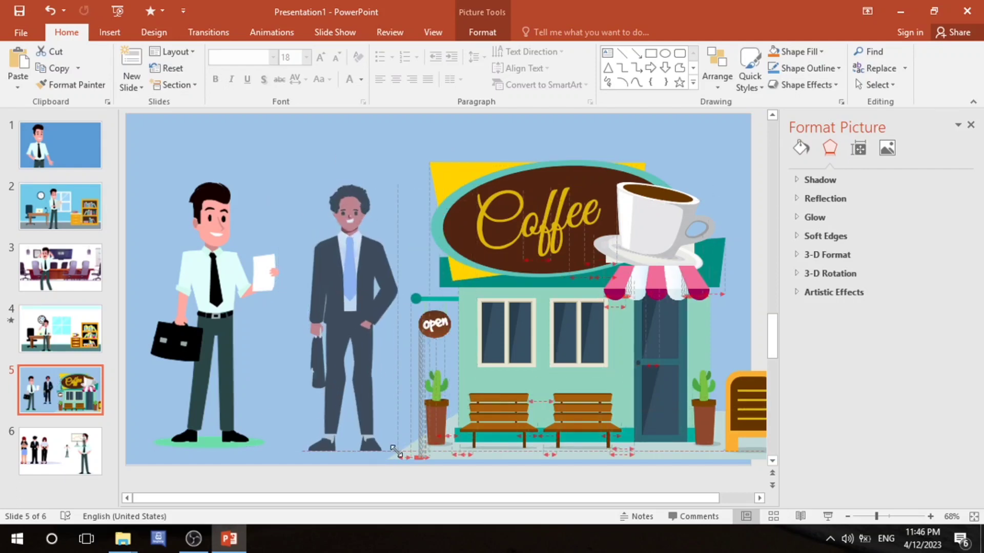
pyautogui.moveTo(336, 309); pyautogui.dragTo(327, 309)
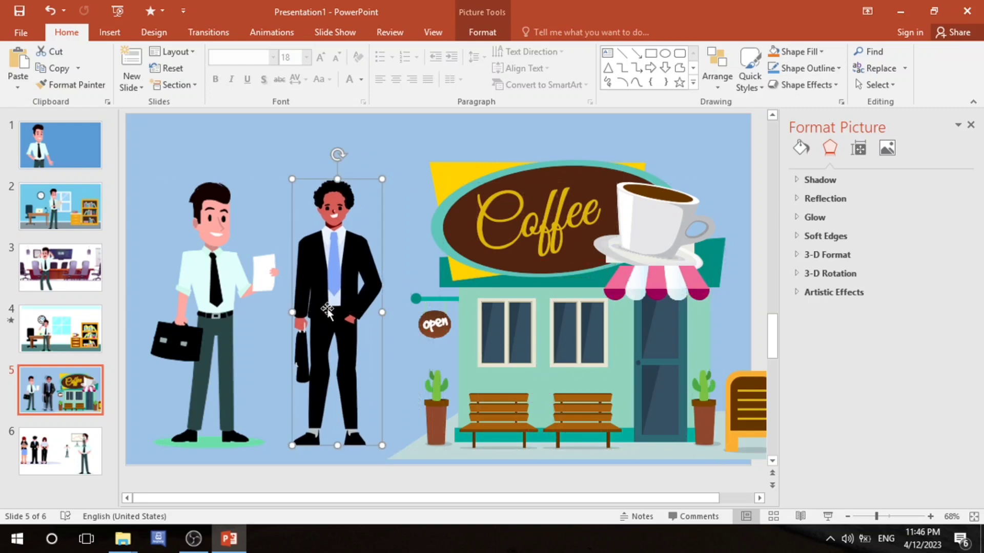
pyautogui.rightClick(62, 422)
pyautogui.click(92, 464)
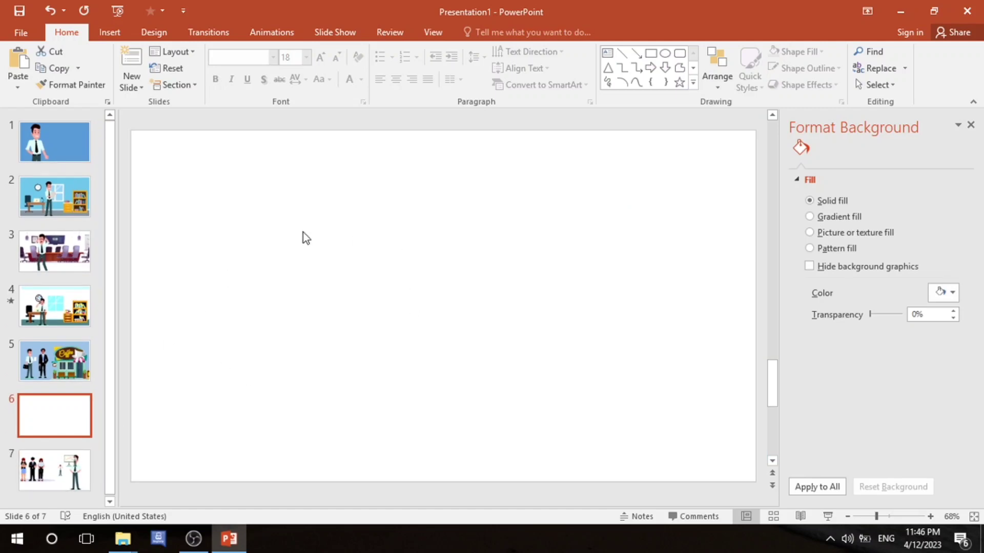
# Add the eighth slide from the thumbnail pane, then return to slide 1.
pyautogui.click(113, 31)
pyautogui.click(92, 72)
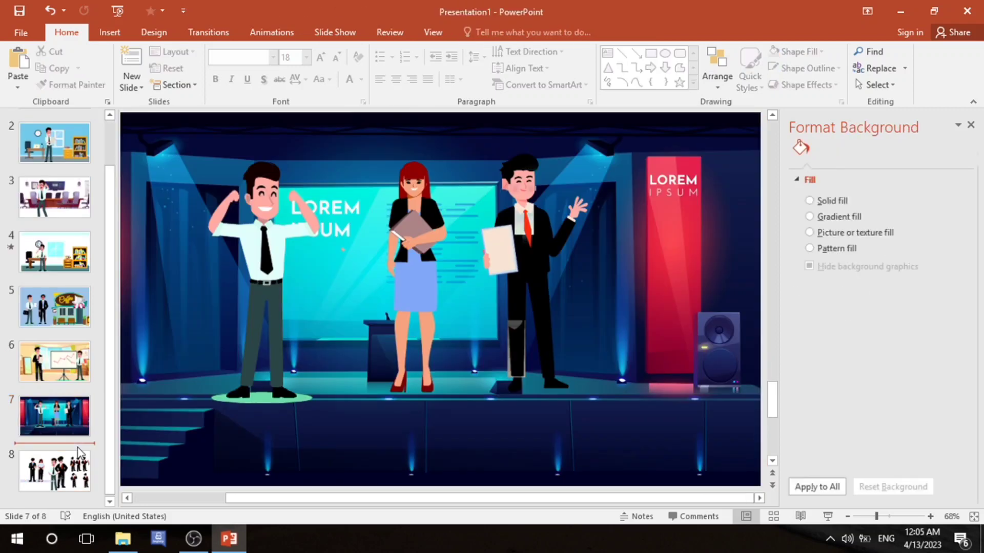
pyautogui.rightClick(80, 451)
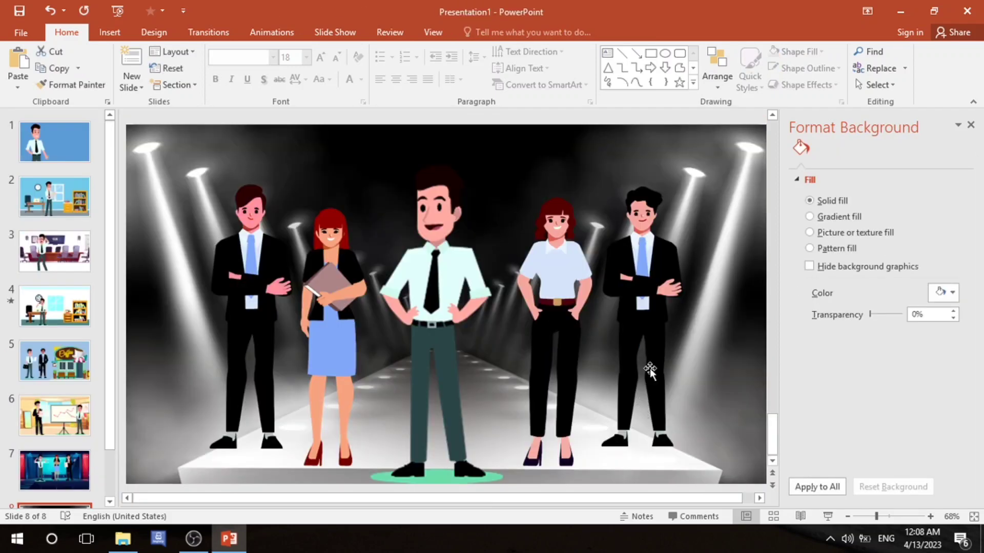
pyautogui.click(63, 149)
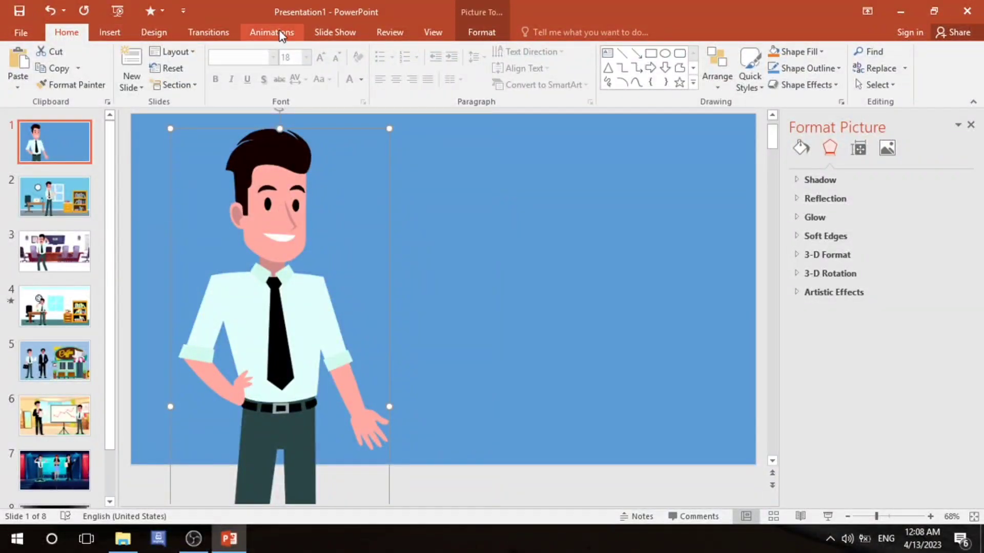
# Give slide 1's businessman a Fly In animation ending with a 0.28-second bounce.
pyautogui.click(280, 33)
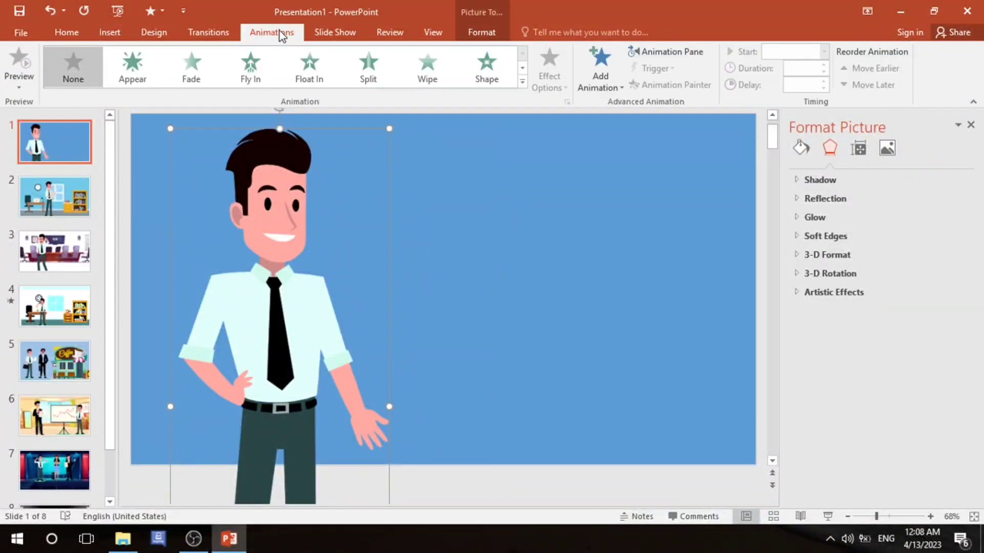
pyautogui.click(263, 75)
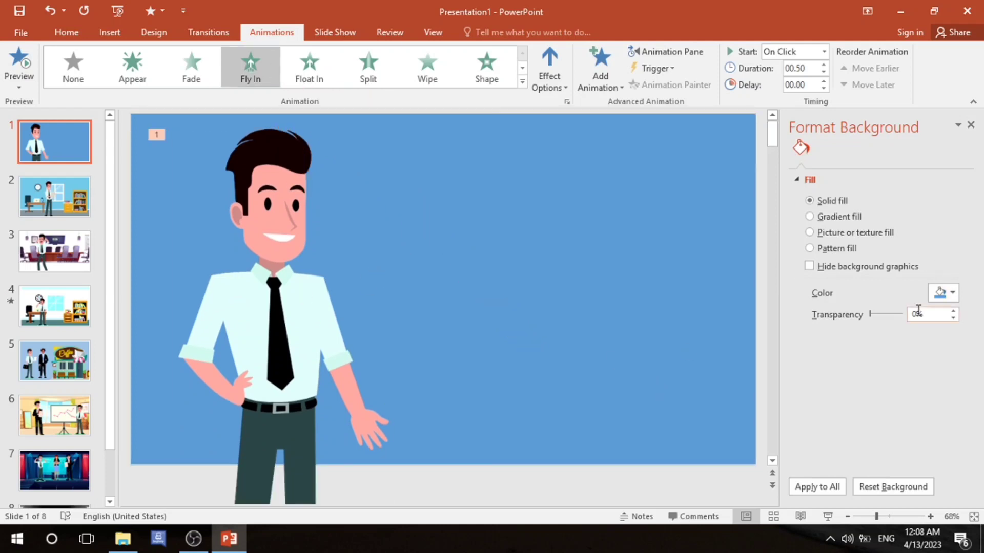
pyautogui.click(638, 53)
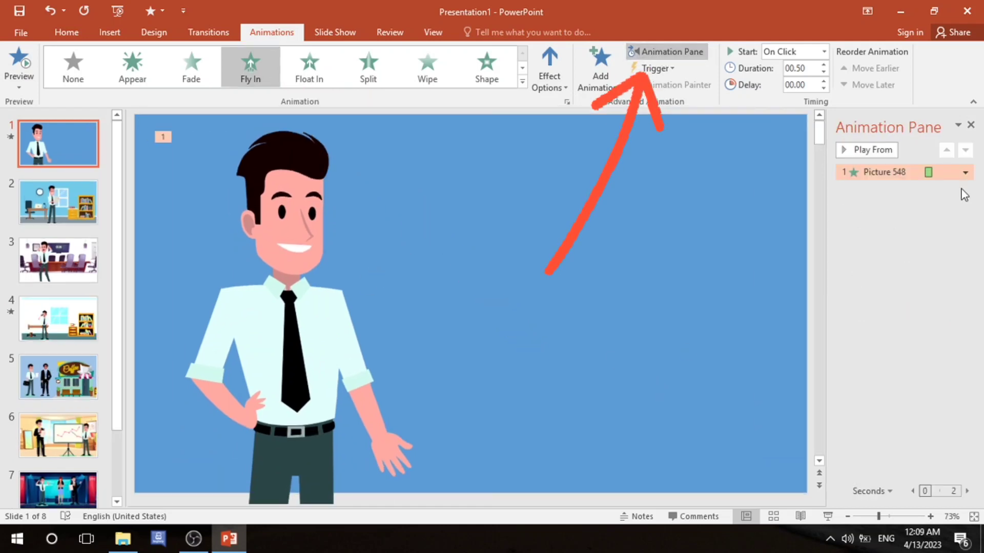
pyautogui.click(965, 173)
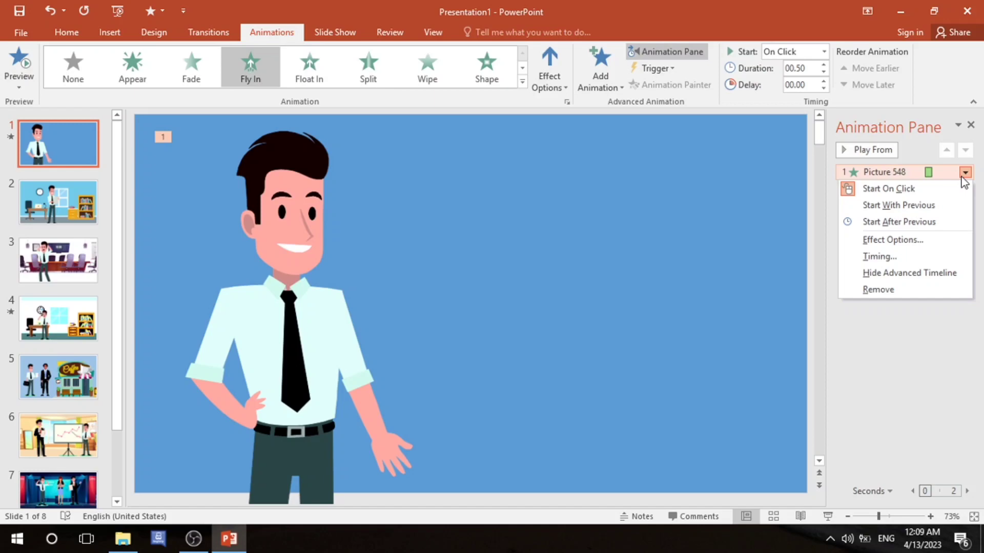
pyautogui.click(908, 240)
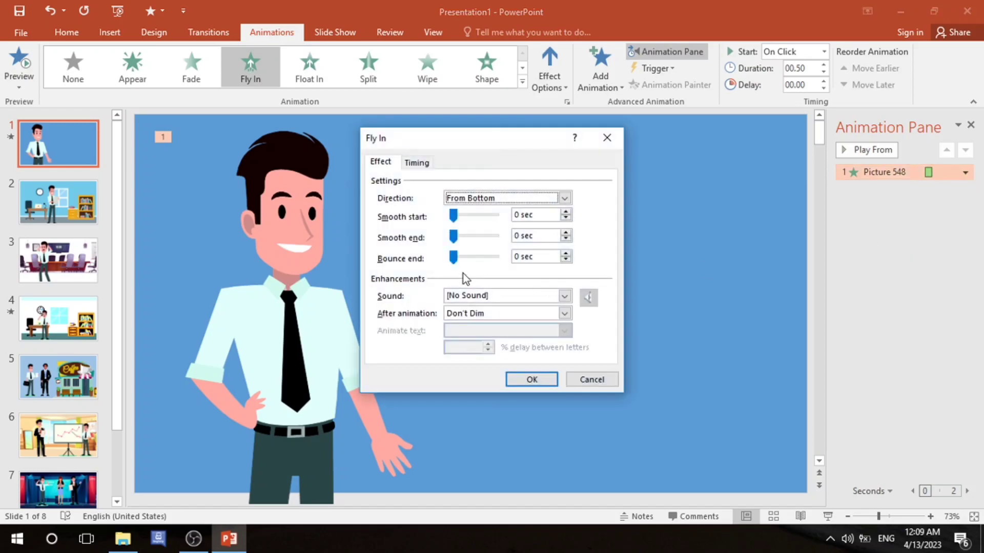
pyautogui.click(455, 261)
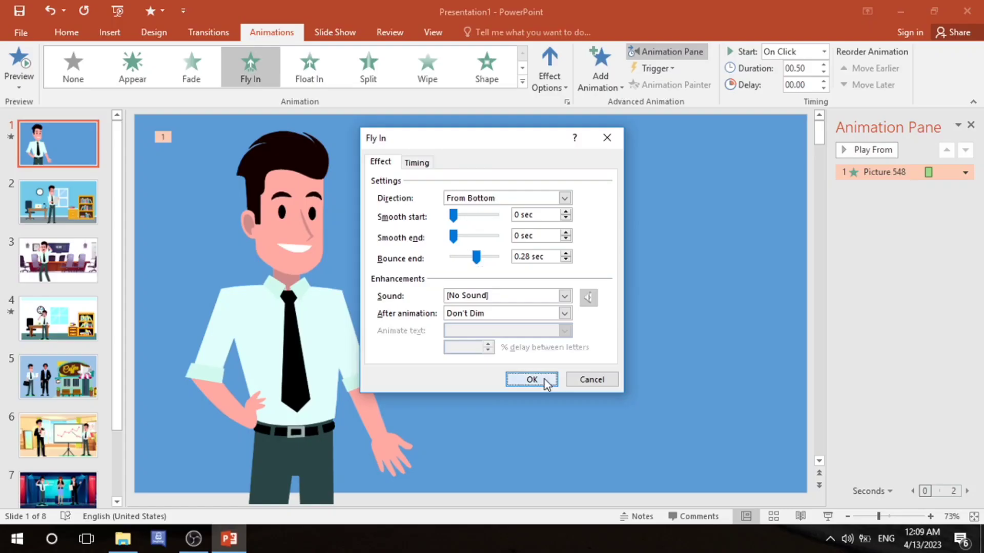
pyautogui.click(544, 379)
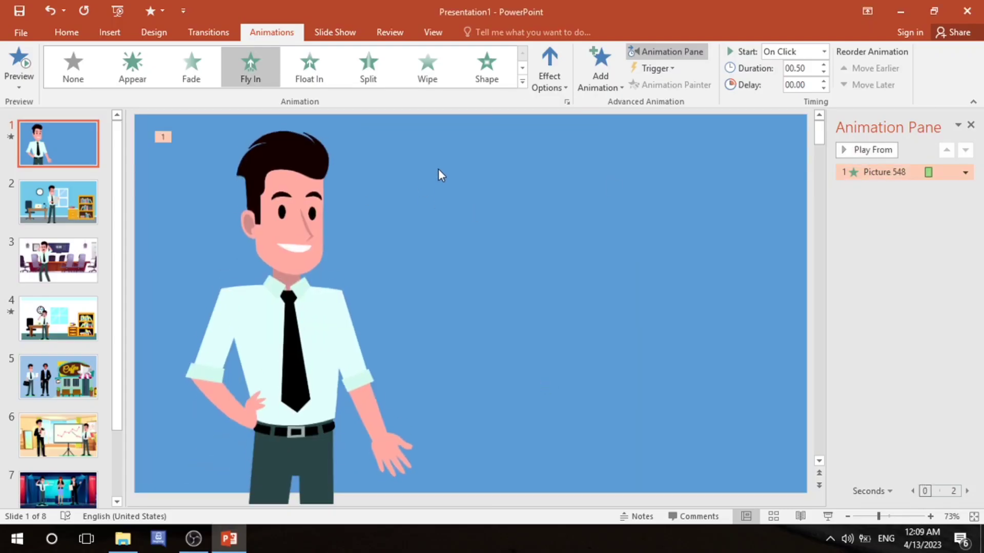
# Add a 96 pt 'George Story' text box on the right half of slide 1, beside the businessman.
pyautogui.click(75, 34)
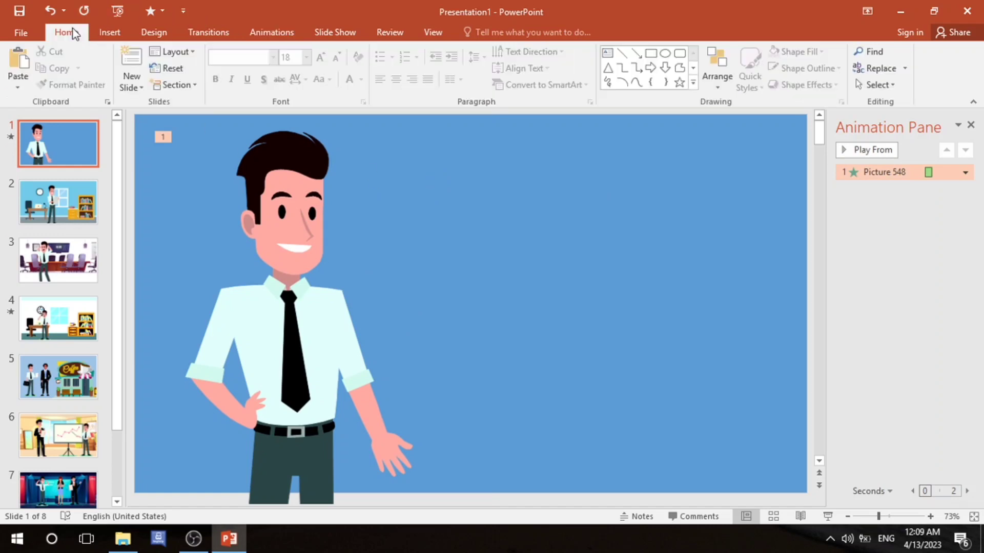
pyautogui.click(100, 36)
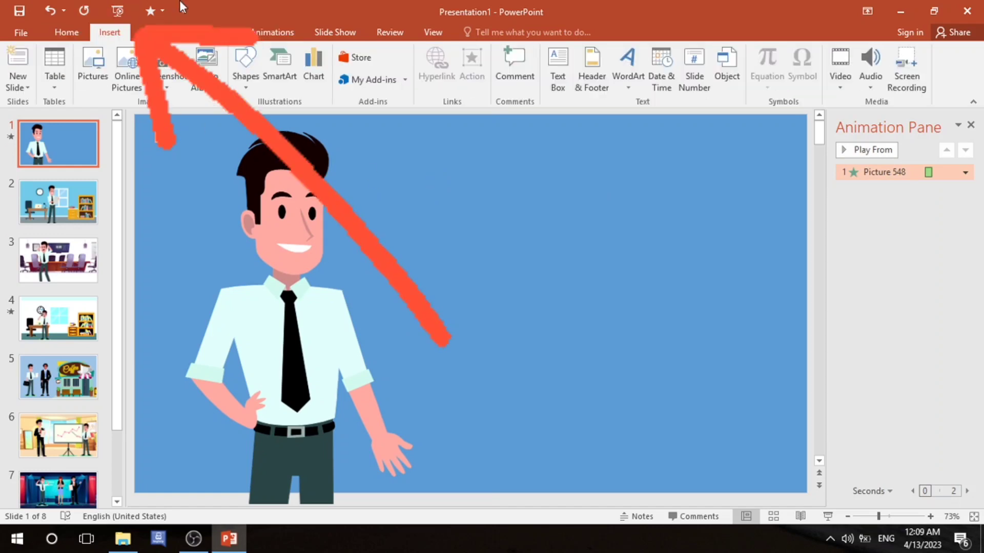
pyautogui.click(566, 71)
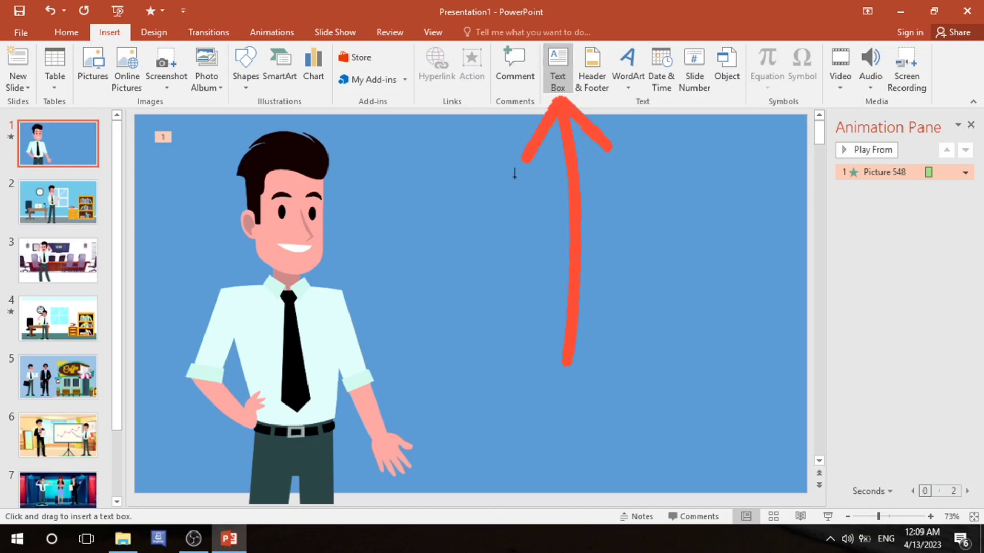
pyautogui.moveTo(452, 177); pyautogui.dragTo(766, 377)
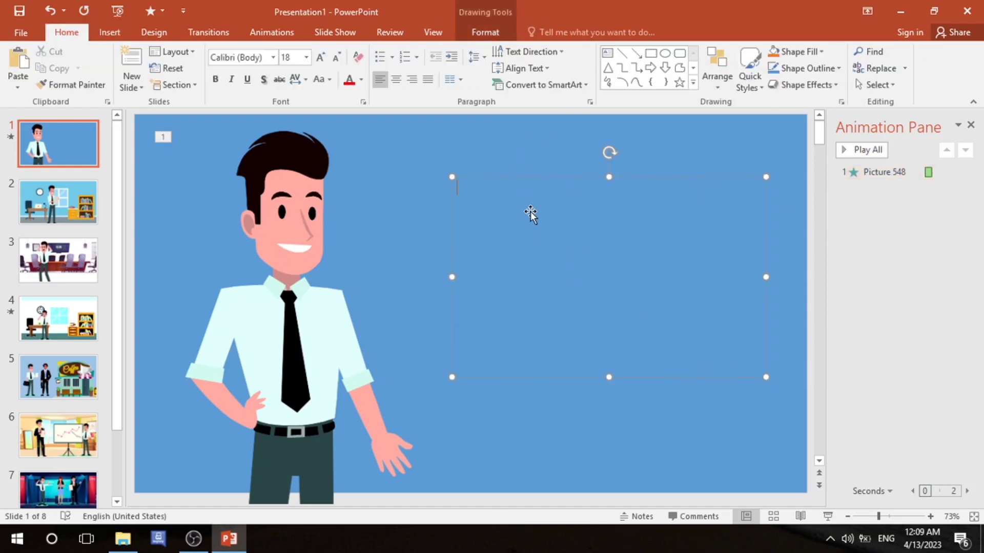
pyautogui.write('George Sto')
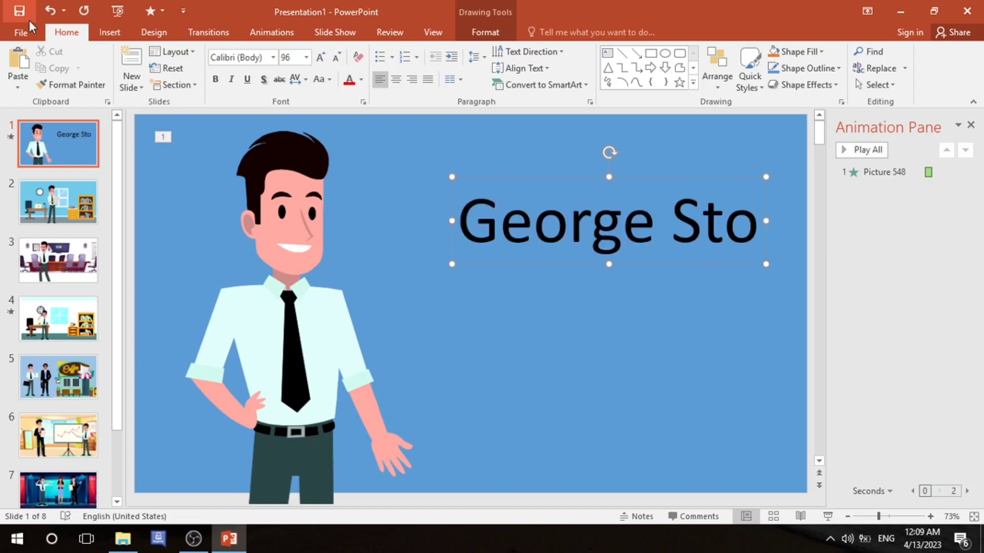
pyautogui.write('ry')
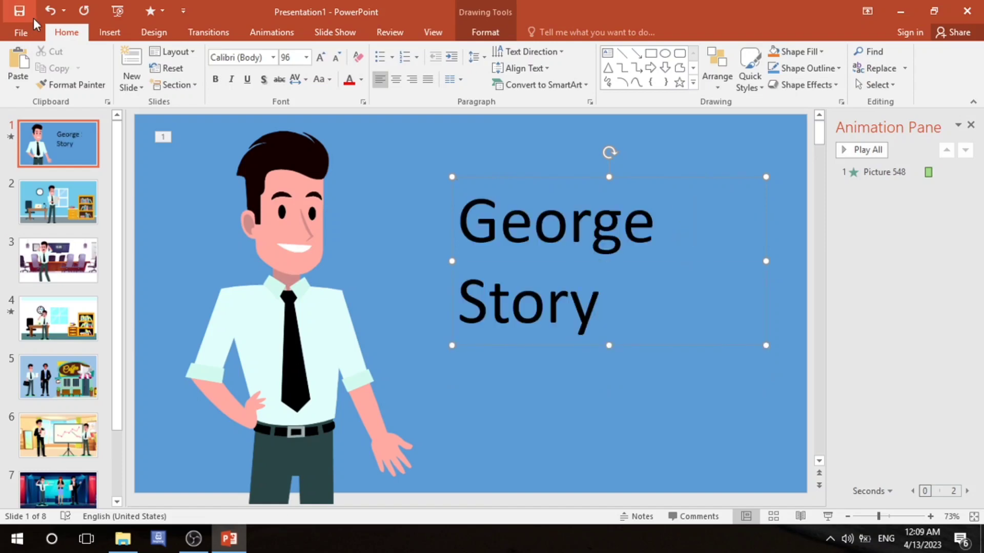
pyautogui.click(485, 32)
pyautogui.click(431, 66)
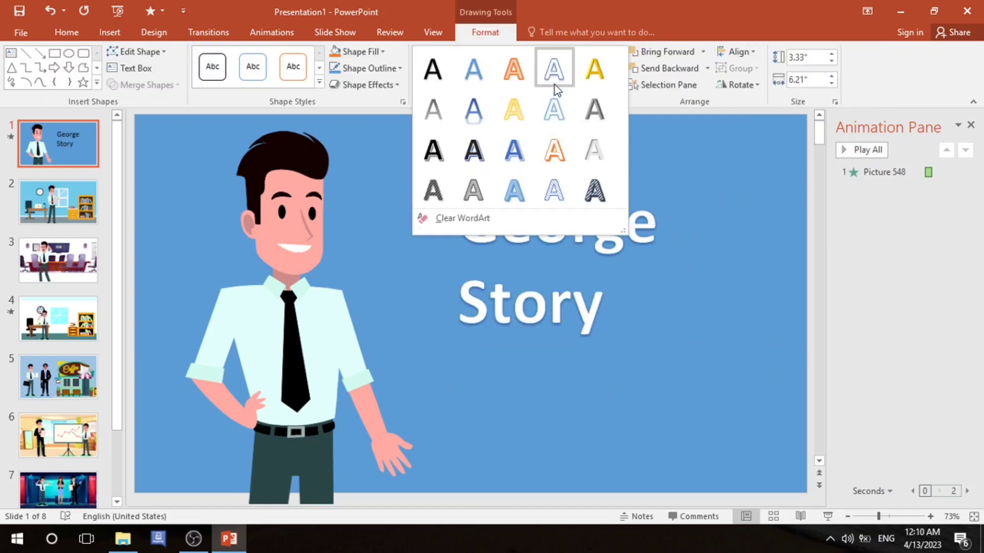
# Style 'George Story' as white WordArt, centre it, and enlarge its box toward the upper left.
pyautogui.click(555, 81)
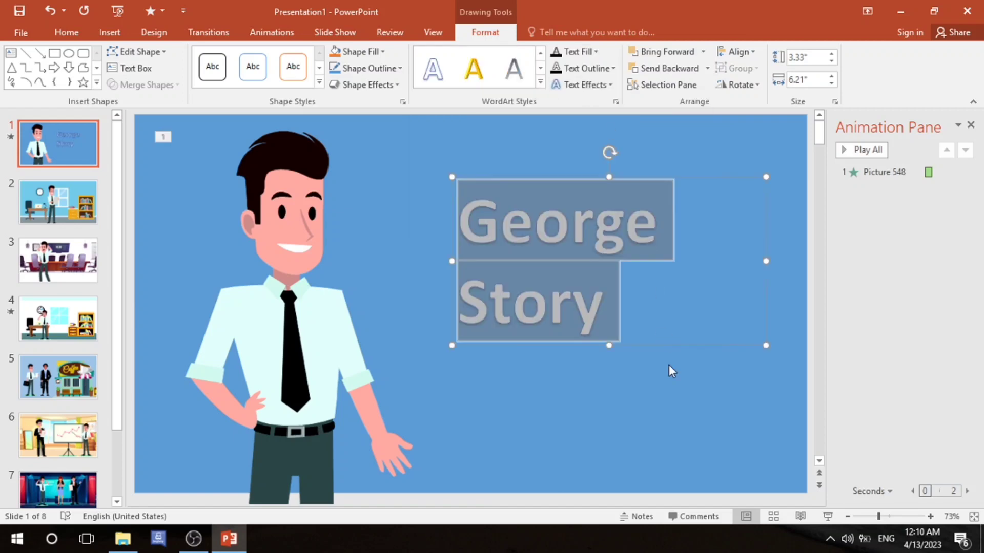
pyautogui.click(66, 31)
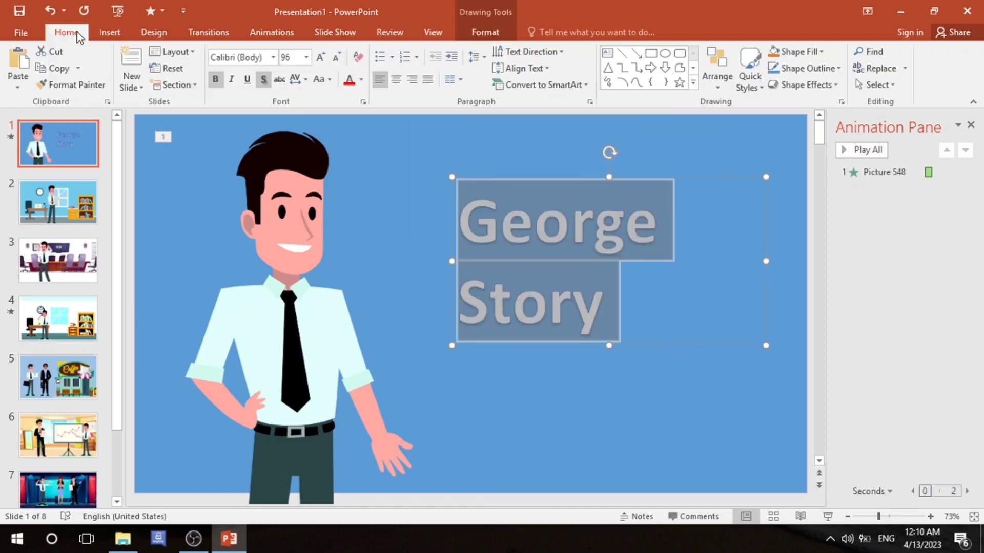
pyautogui.click(394, 81)
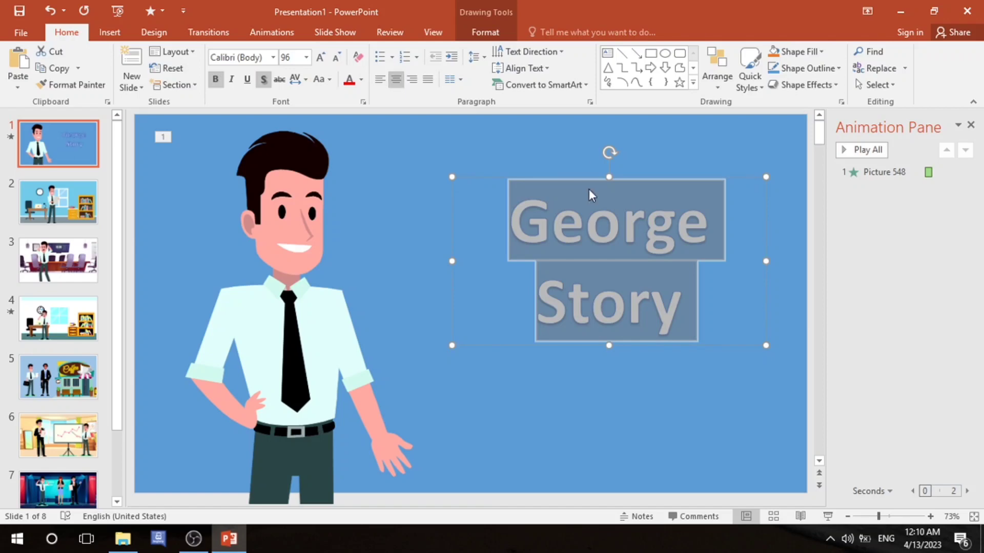
pyautogui.moveTo(452, 176); pyautogui.dragTo(403, 159)
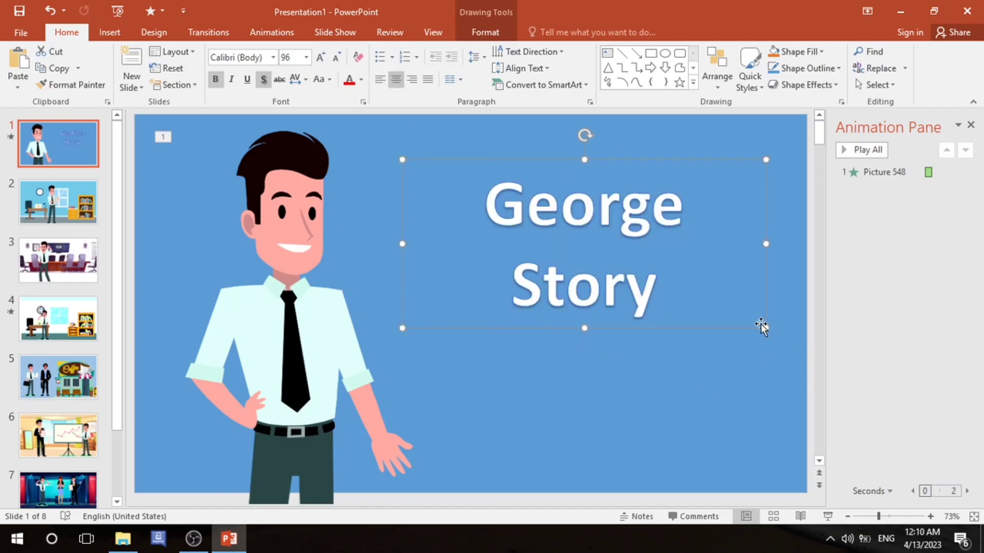
pyautogui.click(76, 198)
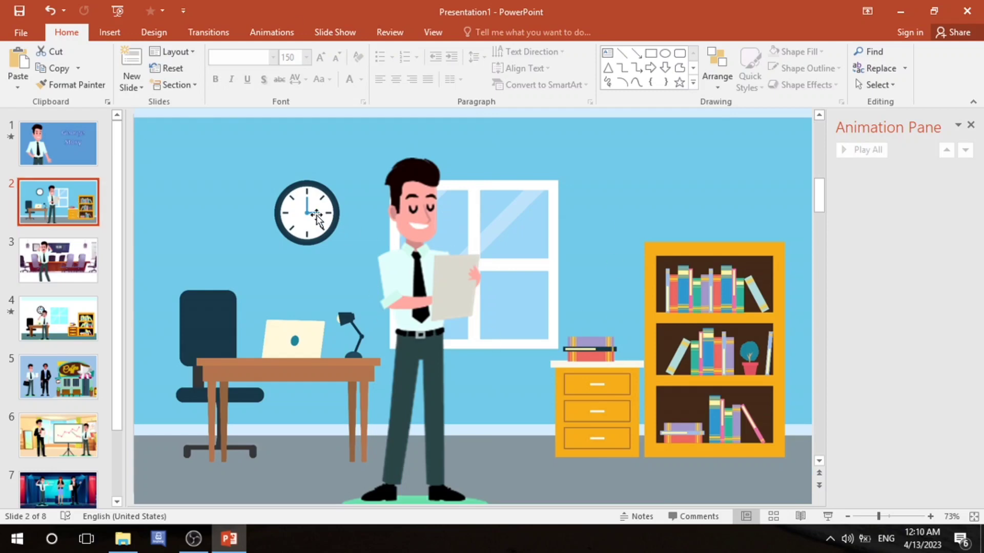
# Give the slide 3 businessman a straight rightward Lines motion path.
pyautogui.click(81, 271)
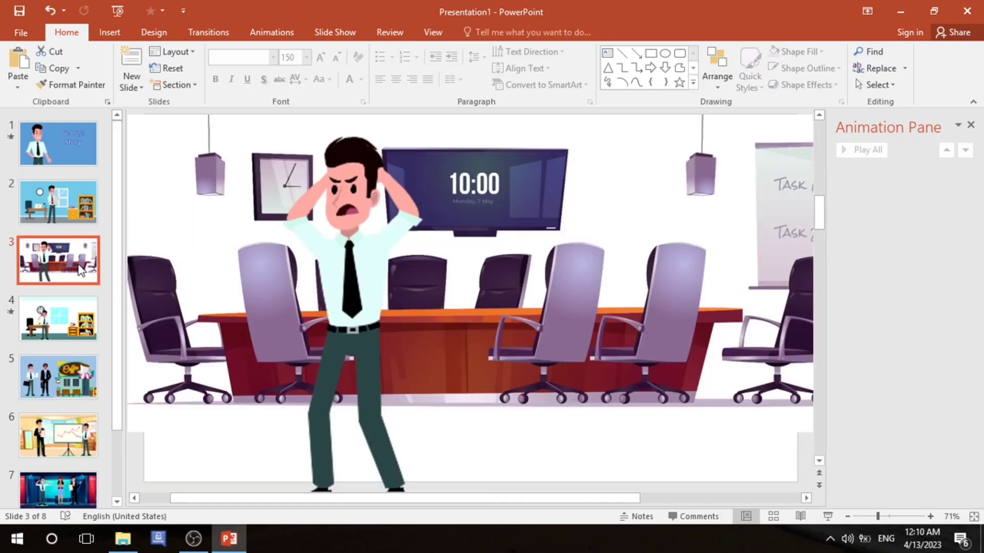
pyautogui.click(618, 299)
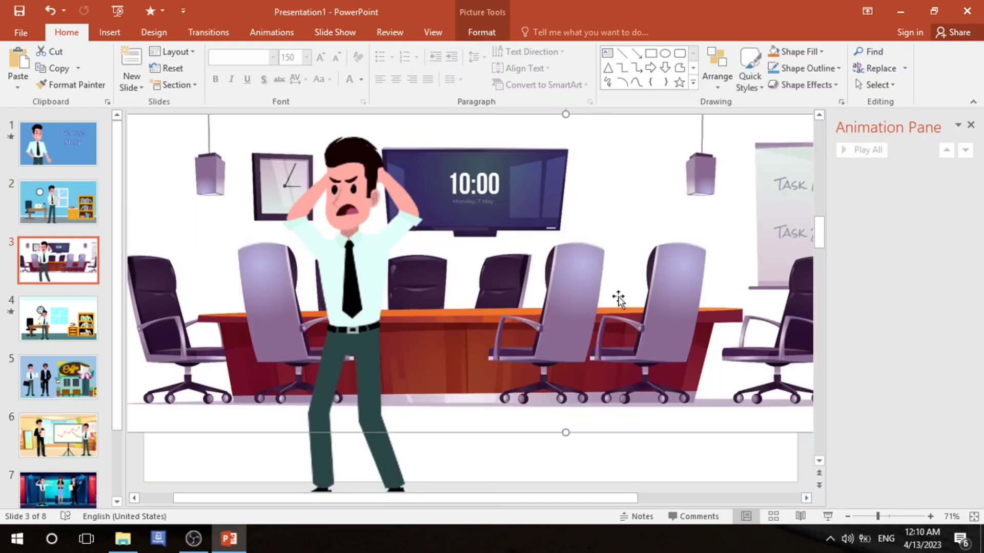
pyautogui.moveTo(618, 299)
pyautogui.mouseDown()
pyautogui.moveTo(617, 307)
pyautogui.moveTo(623, 295)
pyautogui.mouseUp()
pyautogui.doubleClick(623, 297)
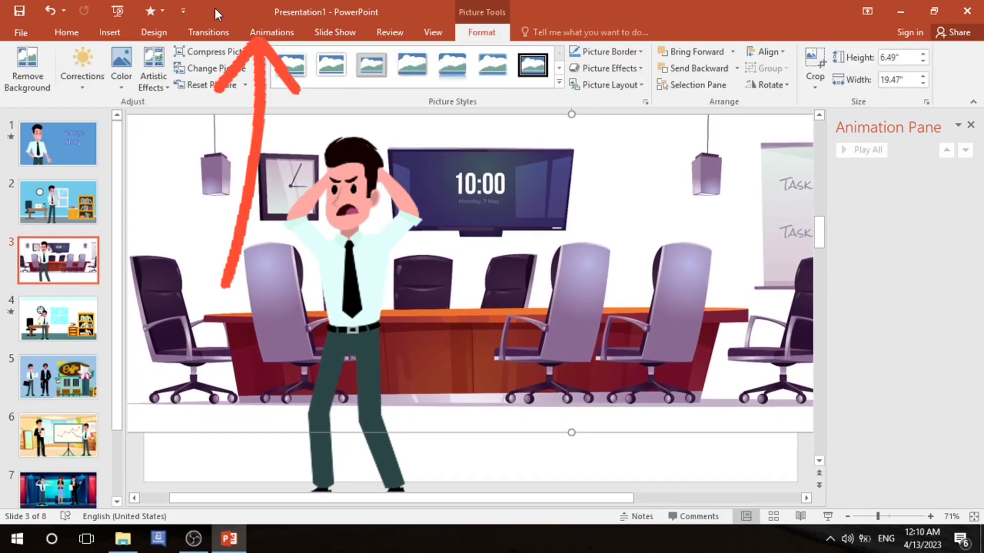
pyautogui.click(271, 33)
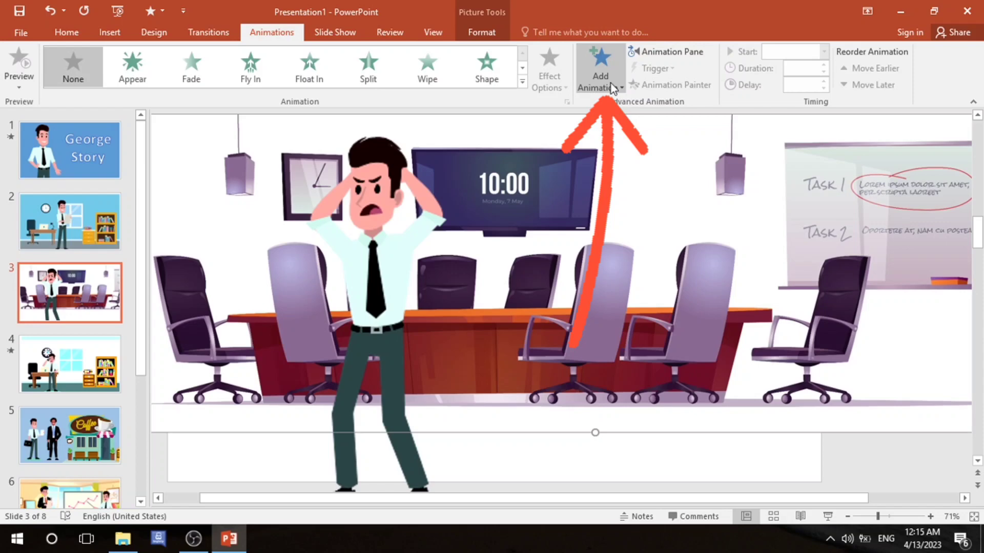
pyautogui.click(611, 84)
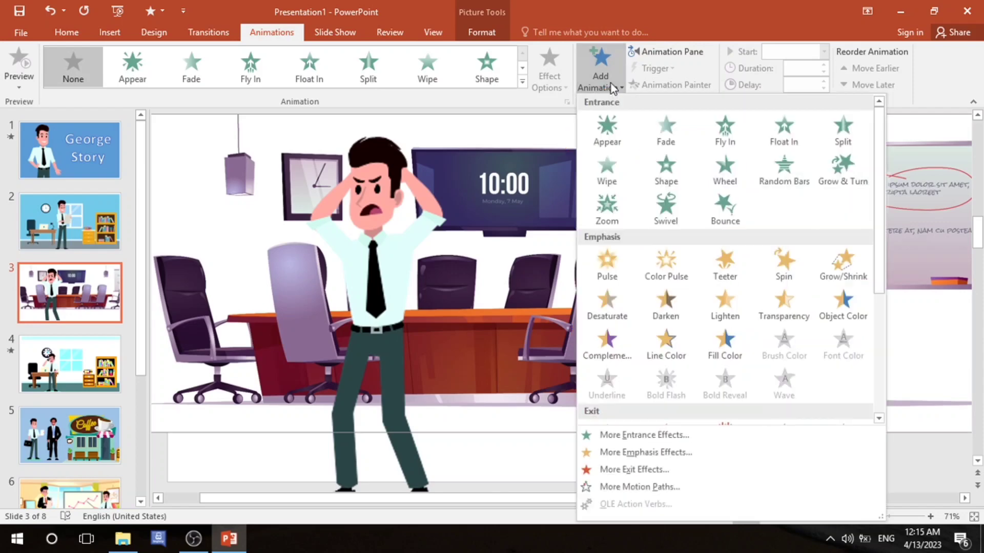
pyautogui.click(640, 487)
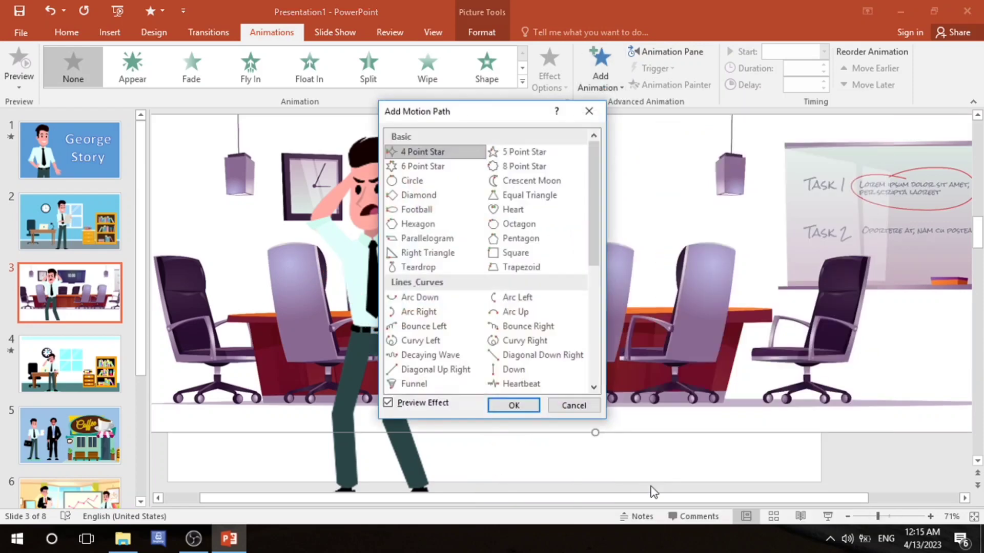
pyautogui.moveTo(591, 233); pyautogui.dragTo(591, 266)
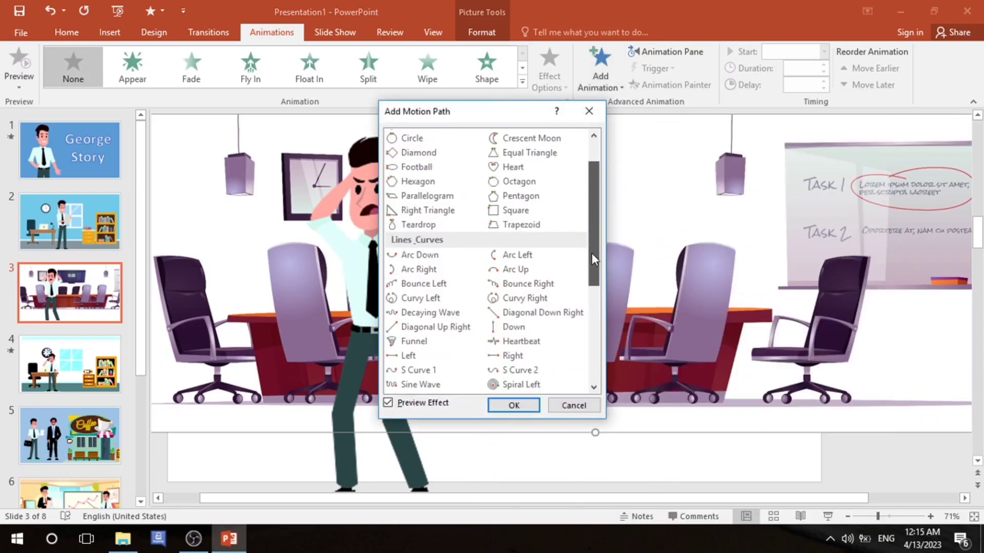
pyautogui.click(533, 323)
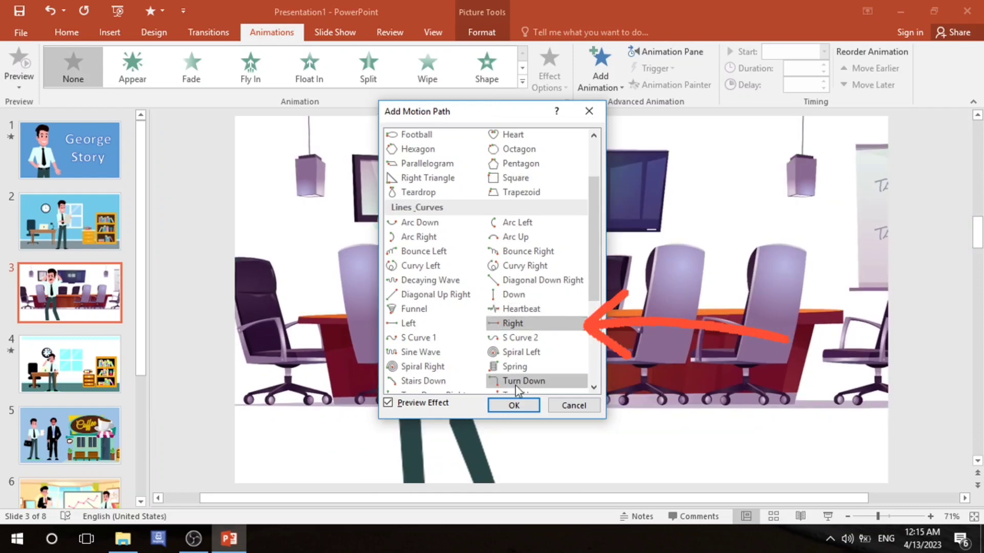
pyautogui.click(511, 406)
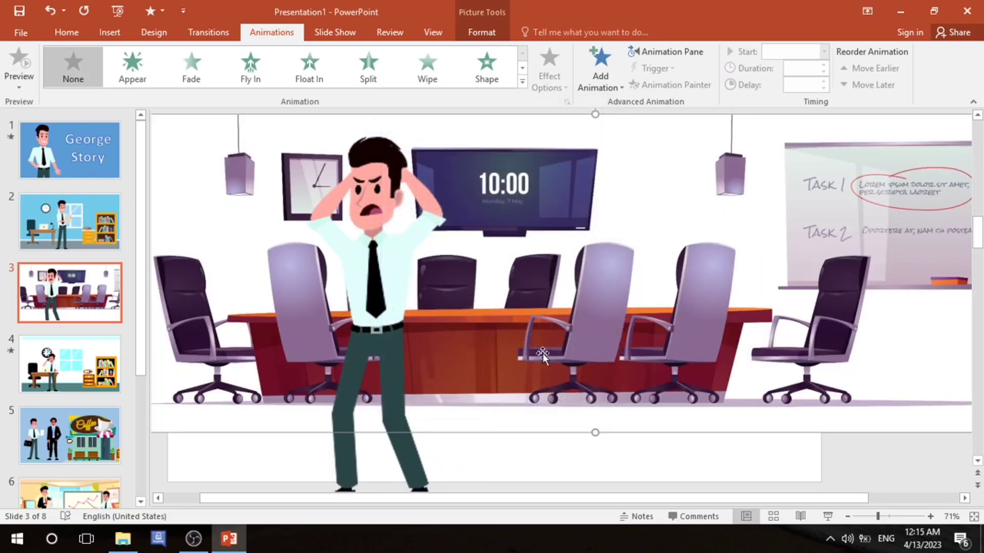
# Turn on Auto-reverse for the Picture 1 motion path.
pyautogui.click(684, 57)
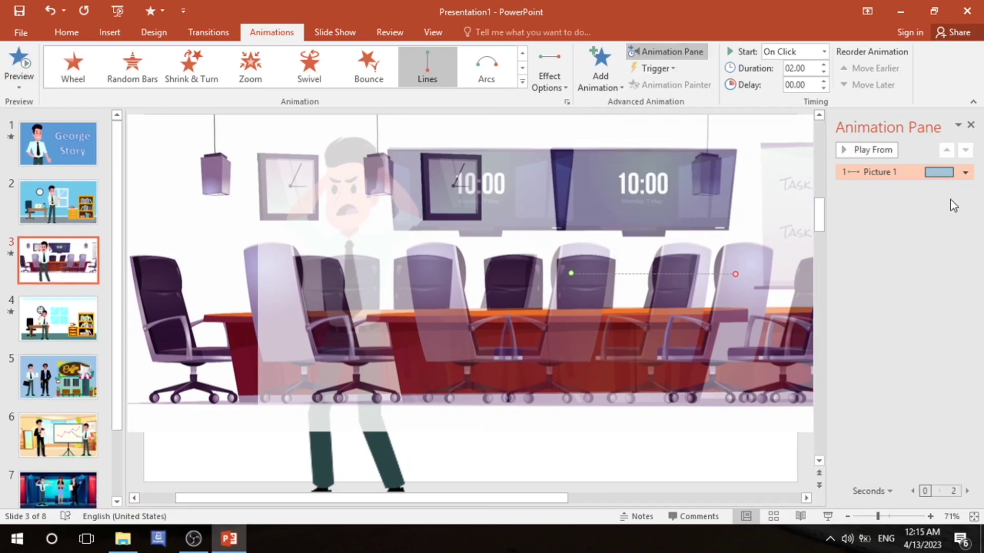
pyautogui.click(965, 173)
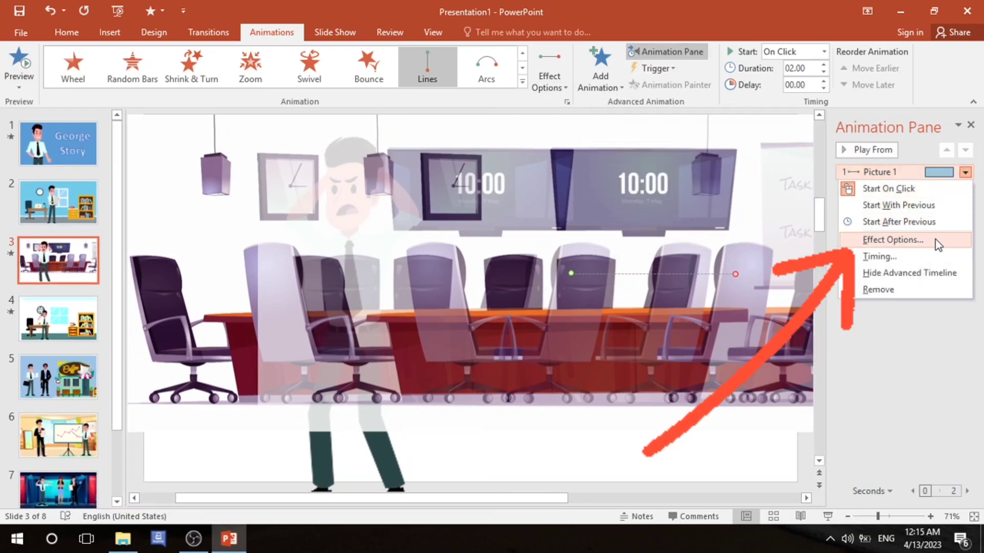
pyautogui.click(894, 239)
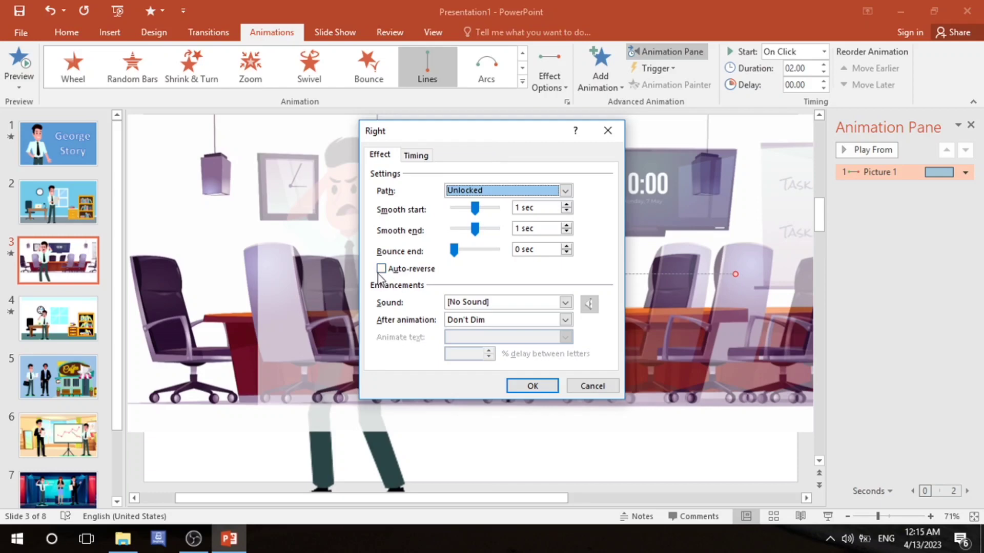
pyautogui.click(381, 269)
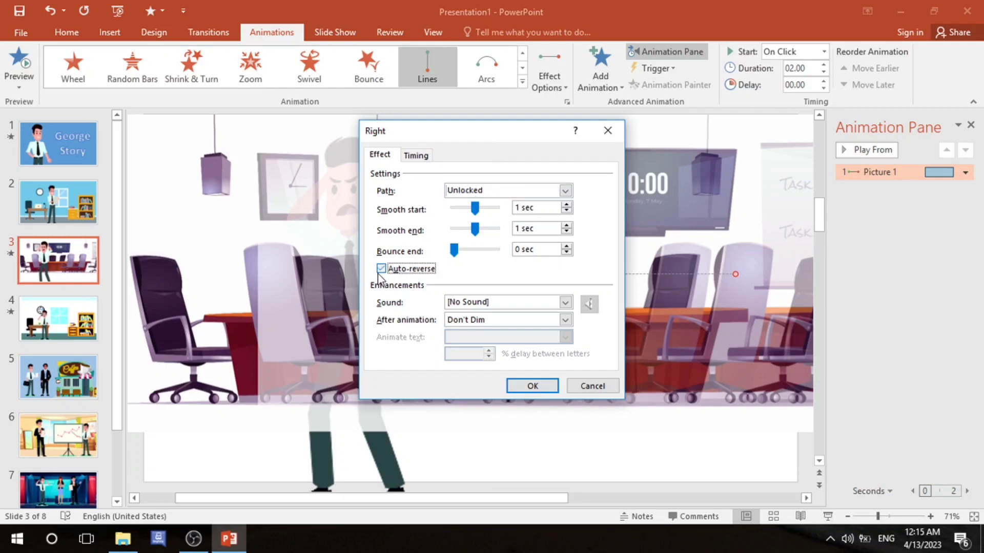
pyautogui.click(540, 384)
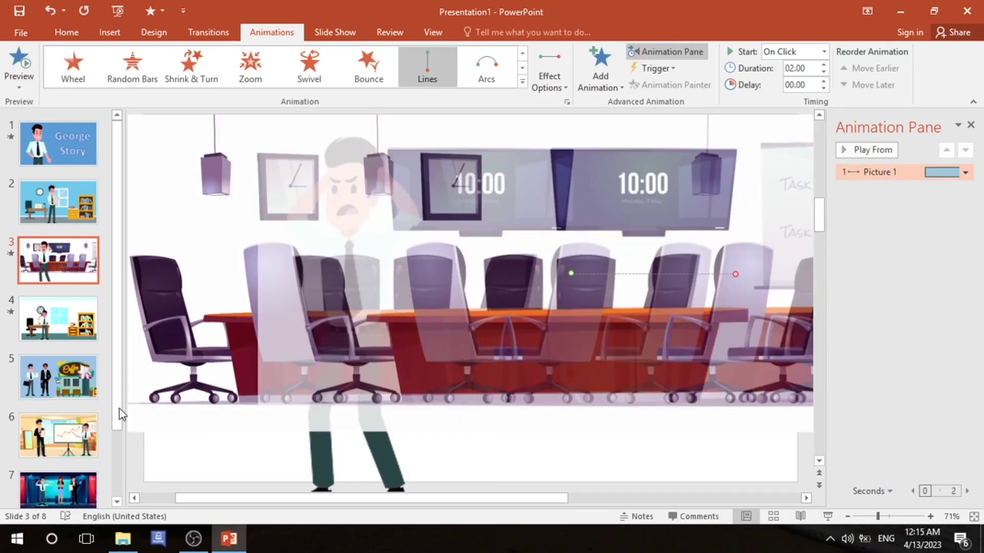
# Preview slide 4's lower-right window pane turning teal, then go to slide 5.
pyautogui.click(86, 324)
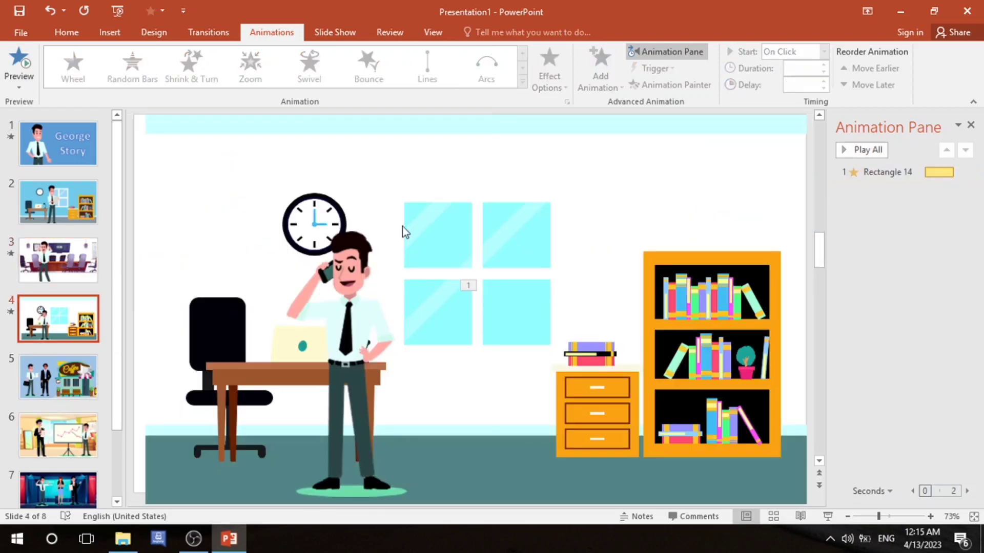
pyautogui.click(506, 306)
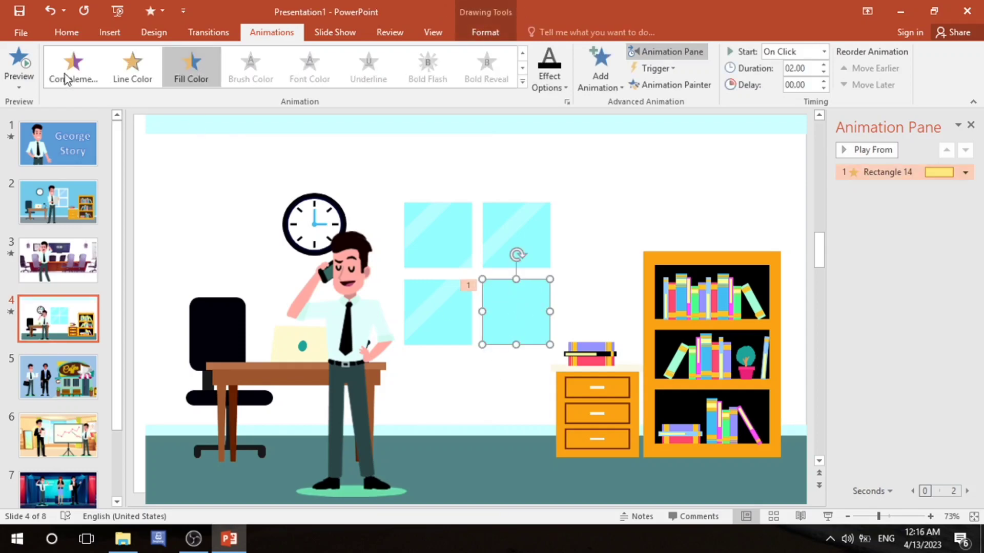
pyautogui.click(23, 60)
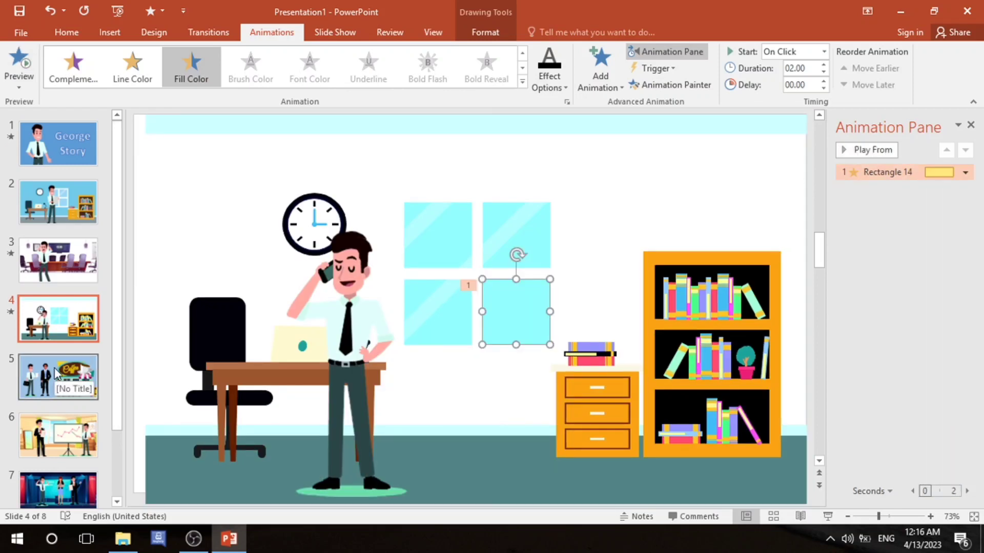
pyautogui.click(57, 373)
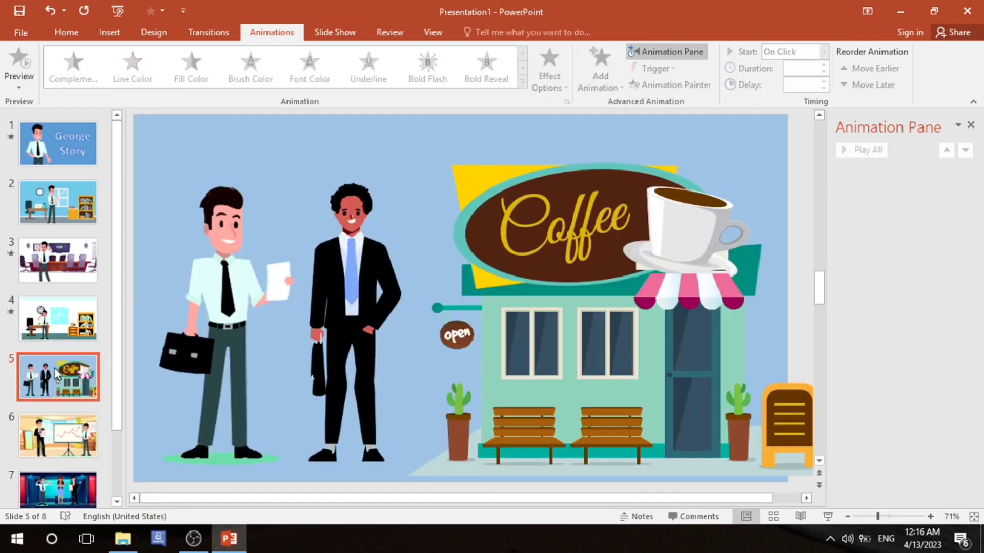
pyautogui.moveTo(111, 354)
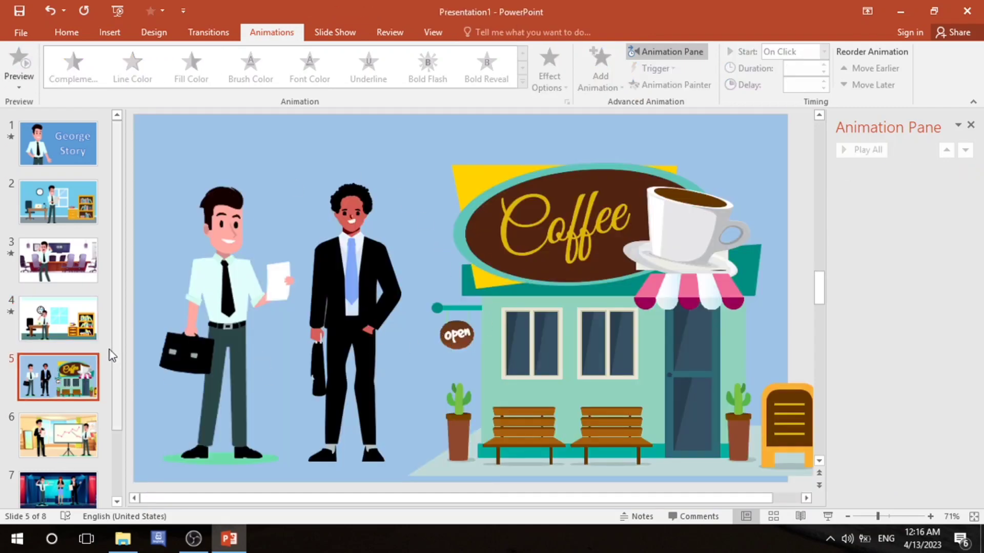
# Give the left man on slide 6 a rightward motion path stretched across the room.
pyautogui.scroll(-2, 115, 342)
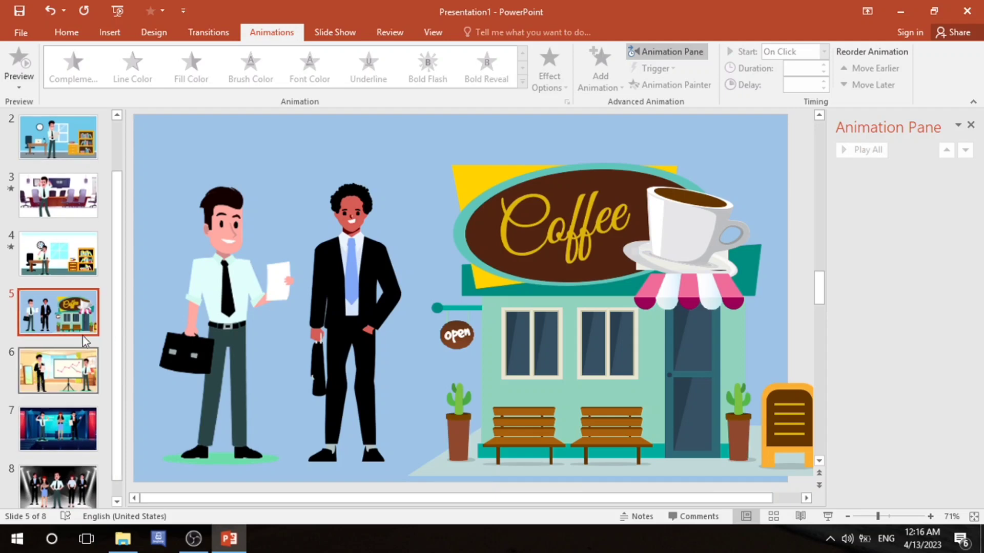
pyautogui.click(83, 365)
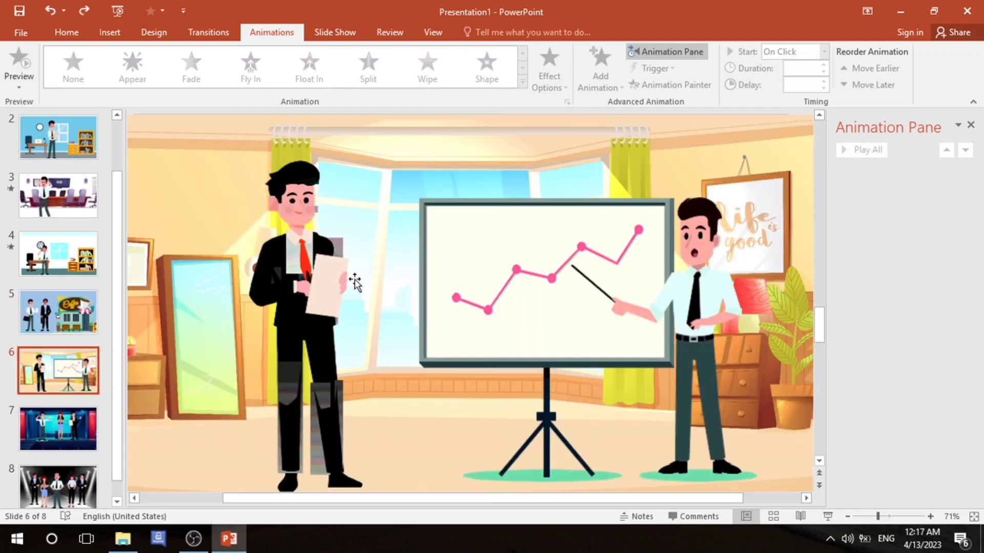
pyautogui.click(314, 274)
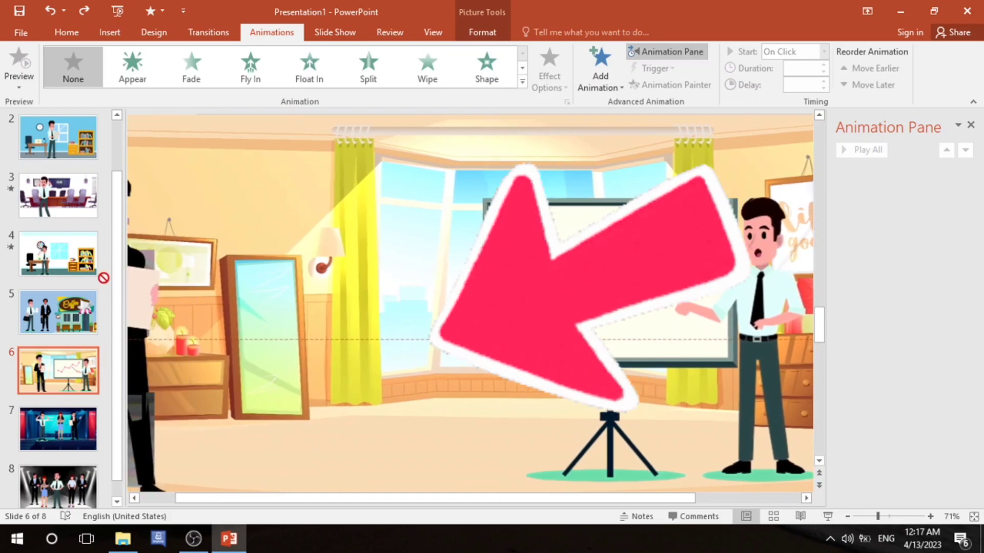
pyautogui.moveTo(597, 203); pyautogui.dragTo(594, 264)
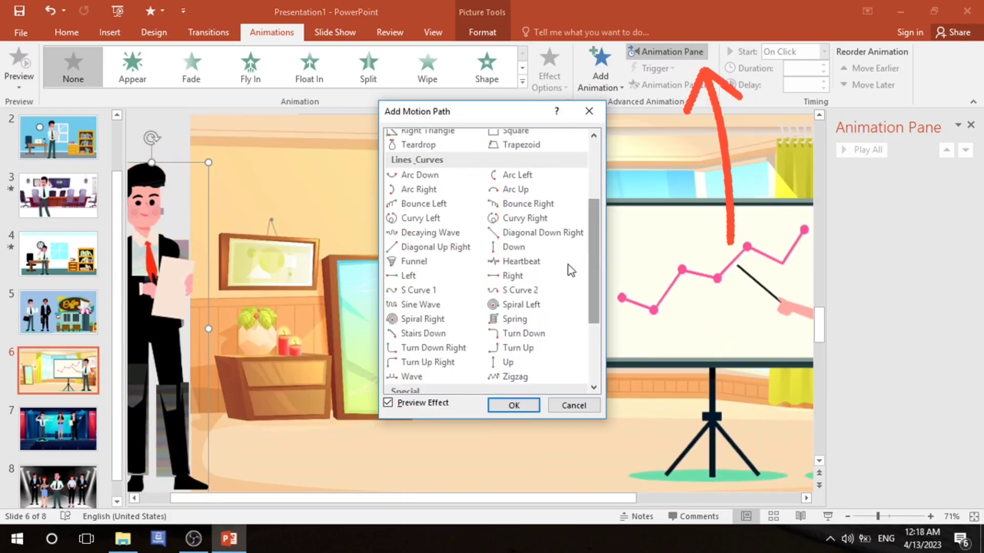
pyautogui.click(538, 276)
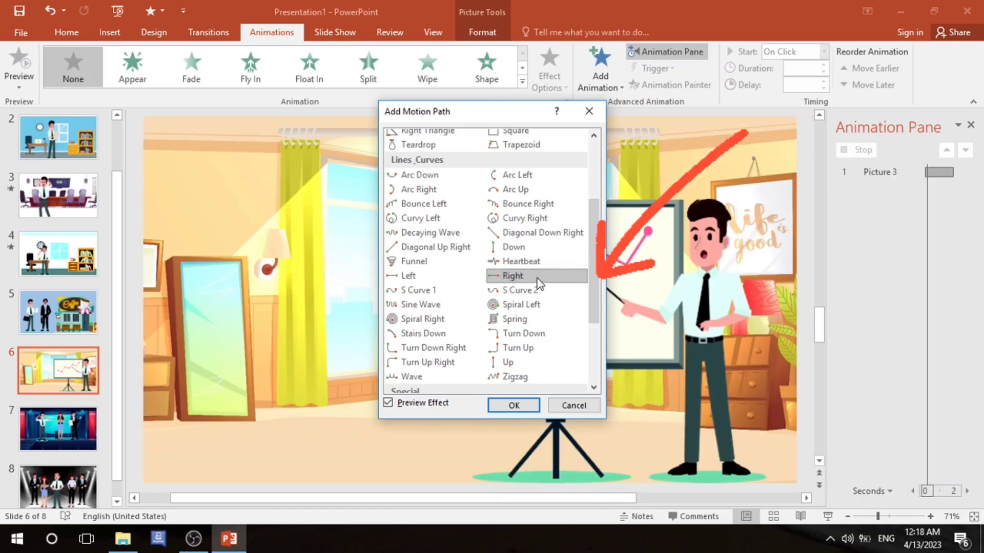
pyautogui.click(533, 406)
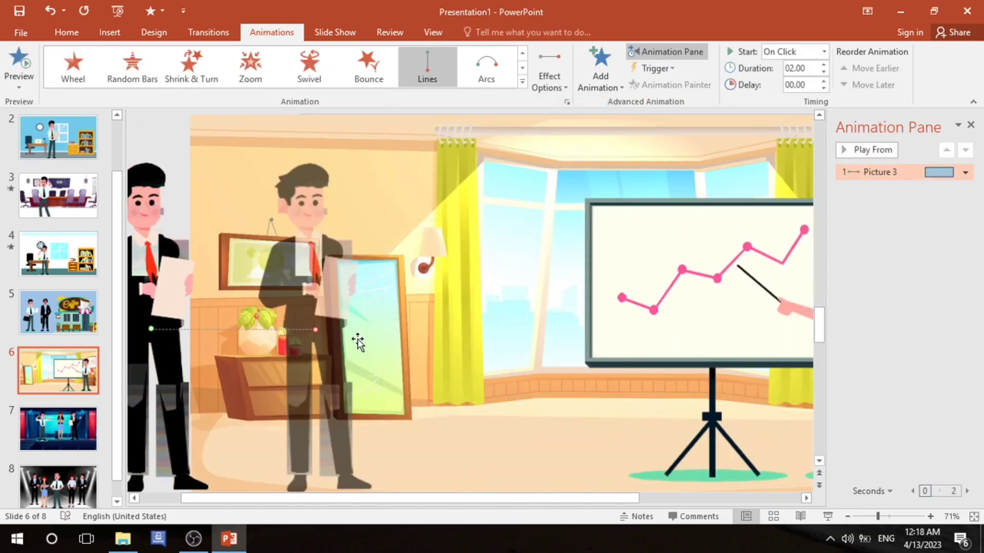
pyautogui.moveTo(315, 329); pyautogui.dragTo(431, 328)
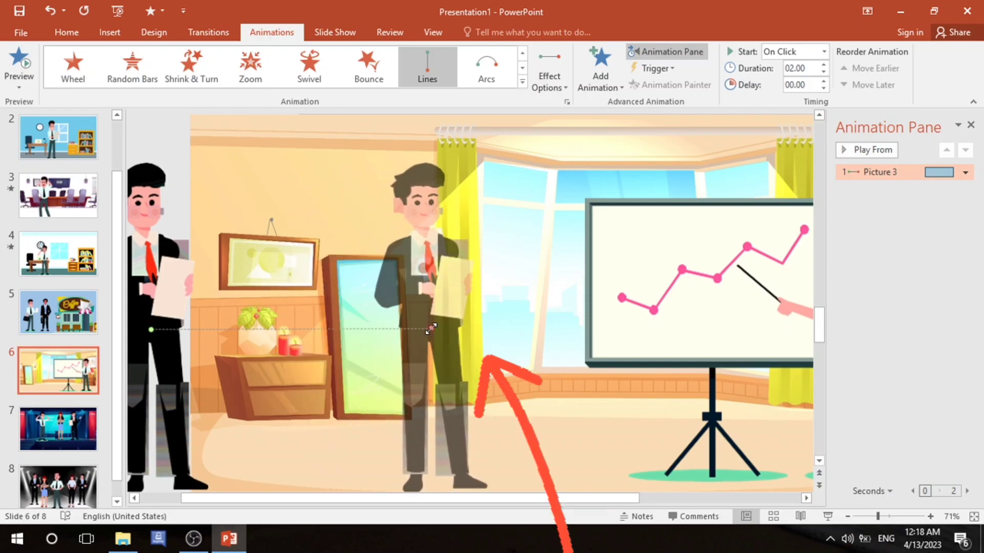
pyautogui.moveTo(431, 329); pyautogui.dragTo(470, 329)
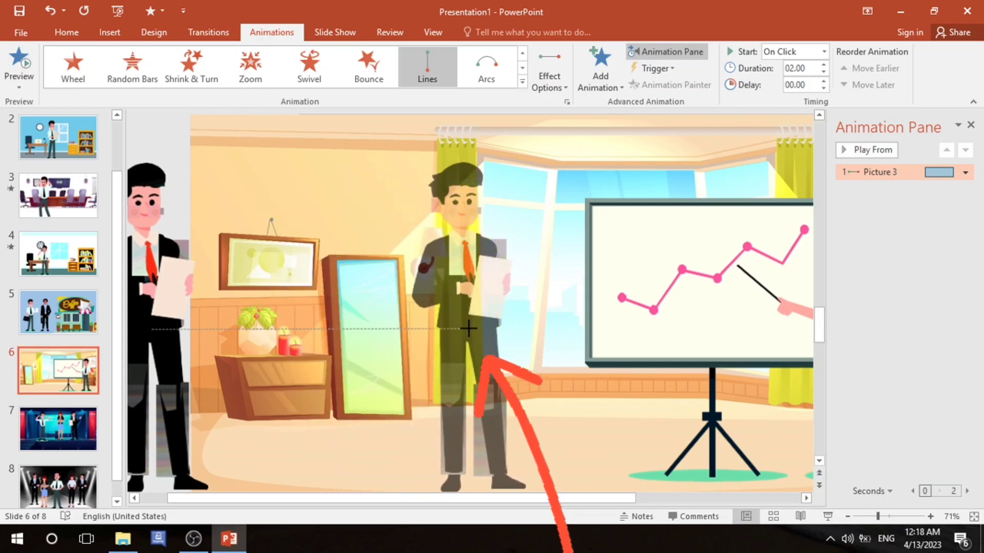
# Set the Picture 3 motion to Smooth start 0 and Smooth end 2 seconds.
pyautogui.click(27, 65)
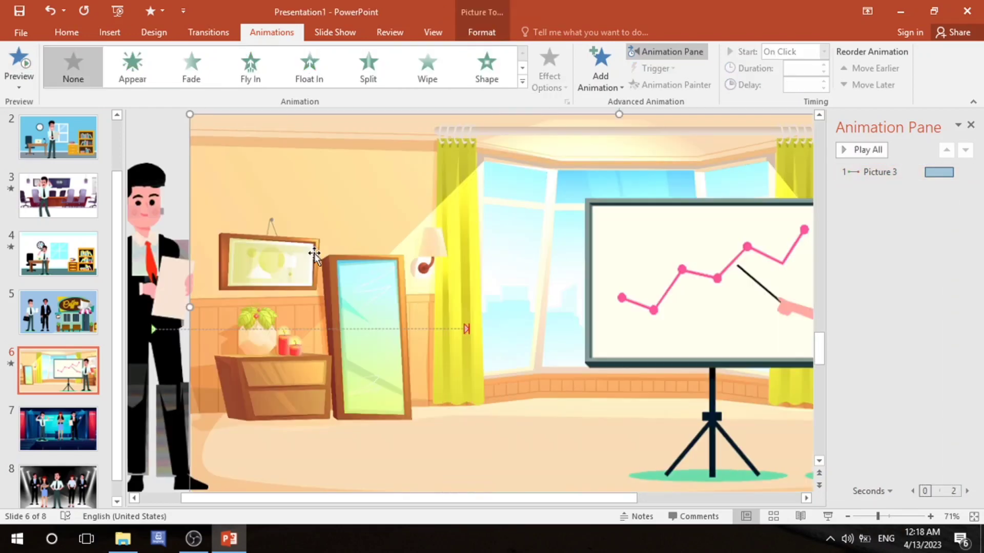
pyautogui.click(965, 172)
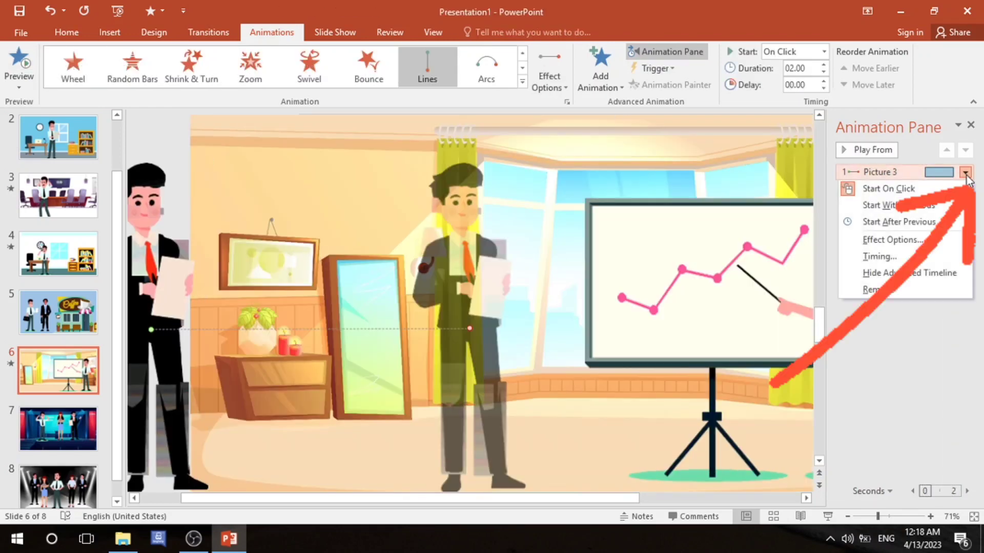
pyautogui.click(929, 241)
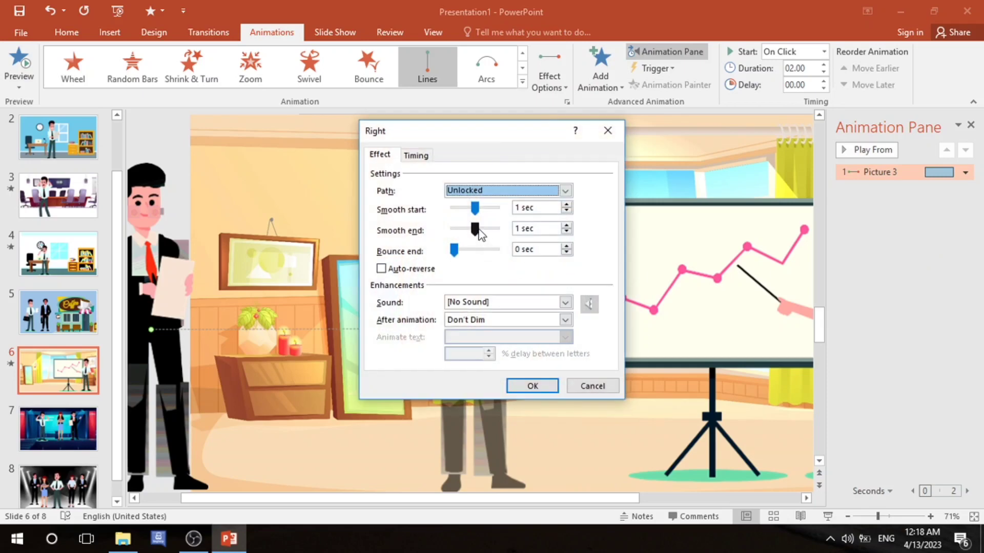
pyautogui.moveTo(480, 229); pyautogui.dragTo(497, 228)
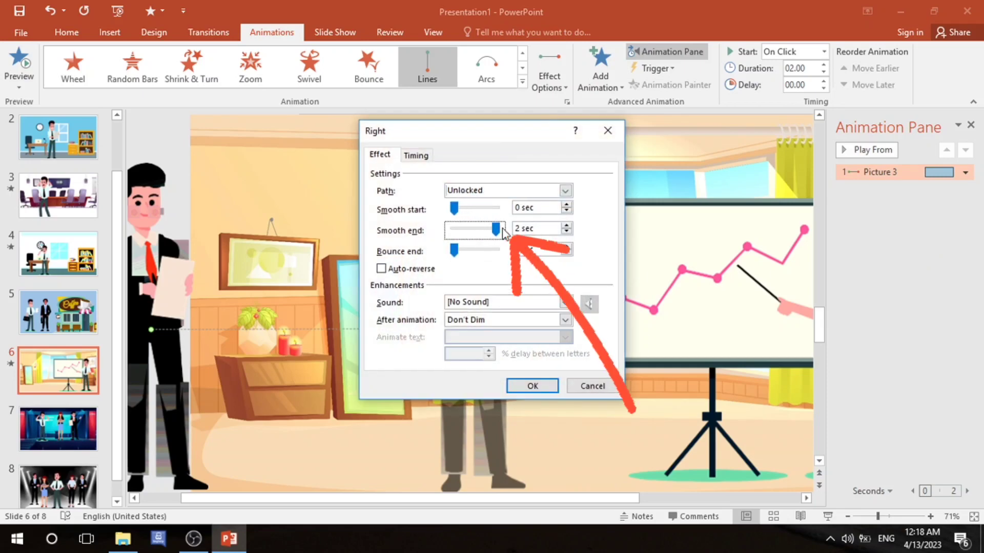
pyautogui.click(533, 385)
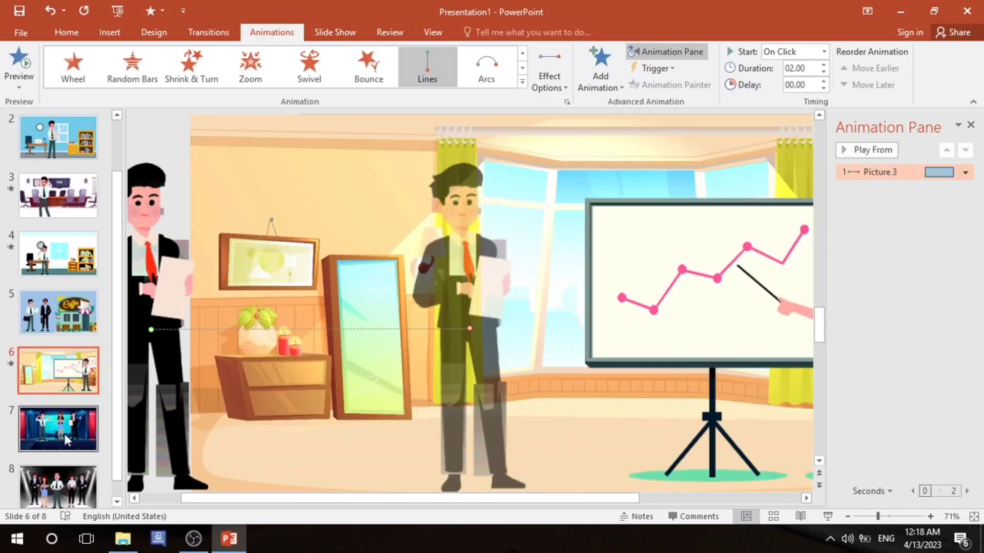
# Give the flexing man on slide 7 a Lines motion path.
pyautogui.click(69, 429)
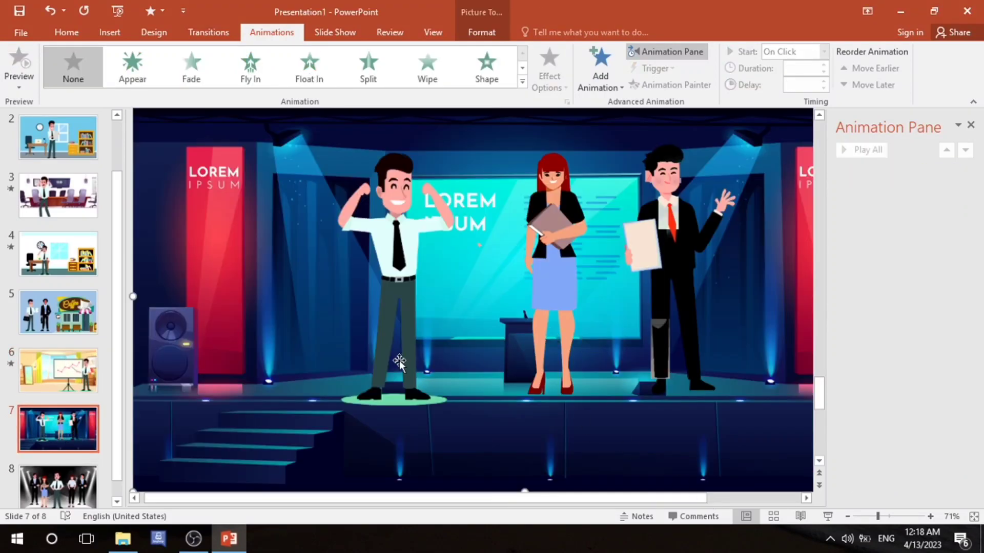
pyautogui.click(391, 266)
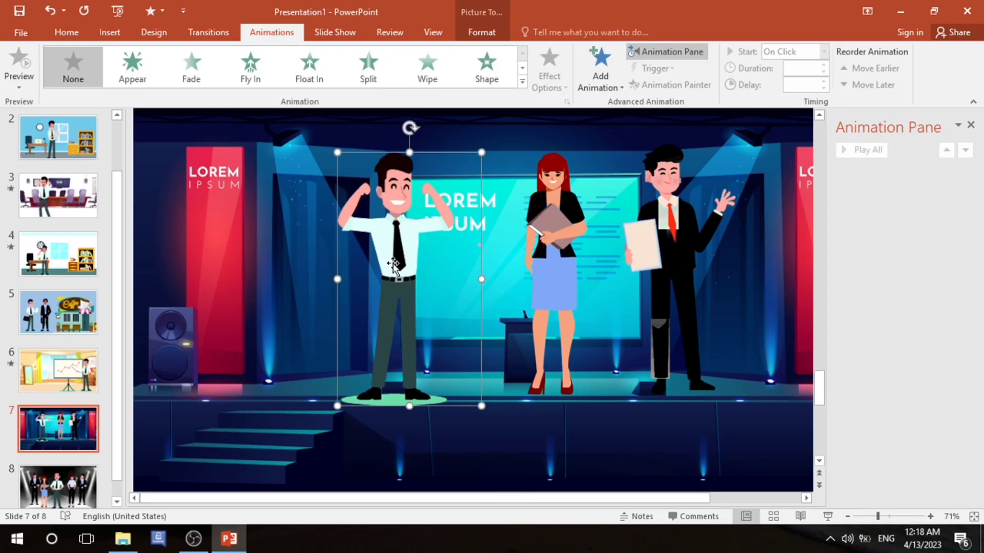
pyautogui.click(427, 67)
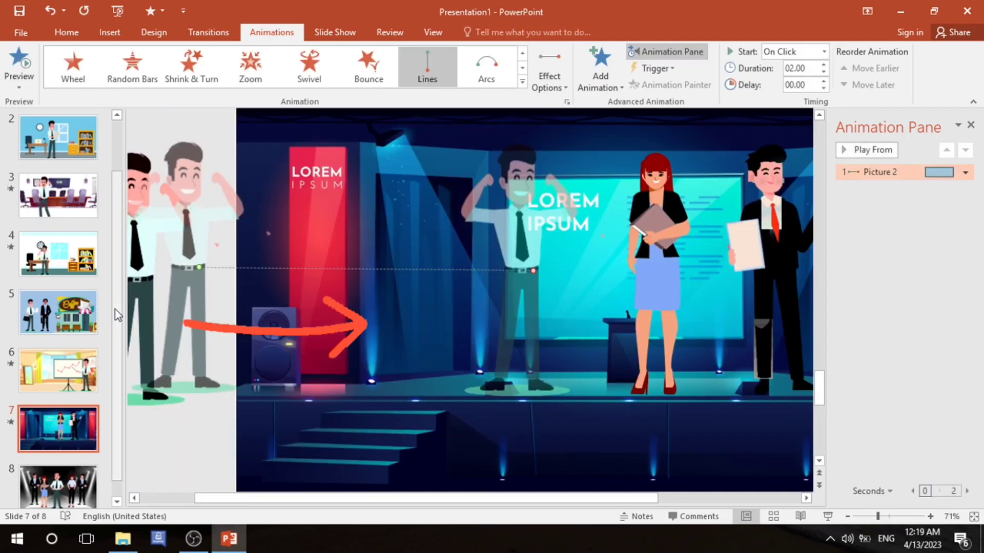
# Apply a Fly In entrance to the centre man on slide 8.
pyautogui.scroll(-1, 118, 321)
pyautogui.click(81, 464)
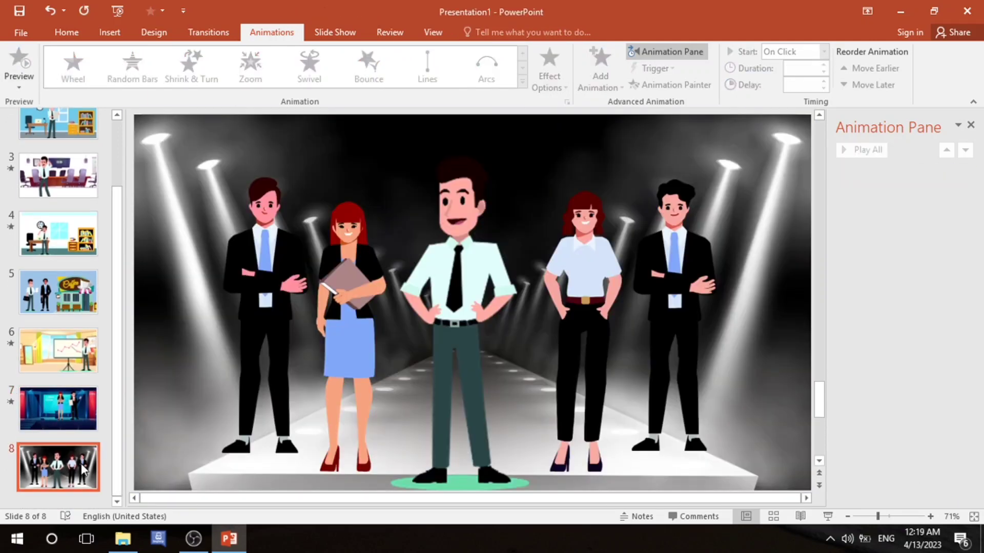
pyautogui.click(436, 291)
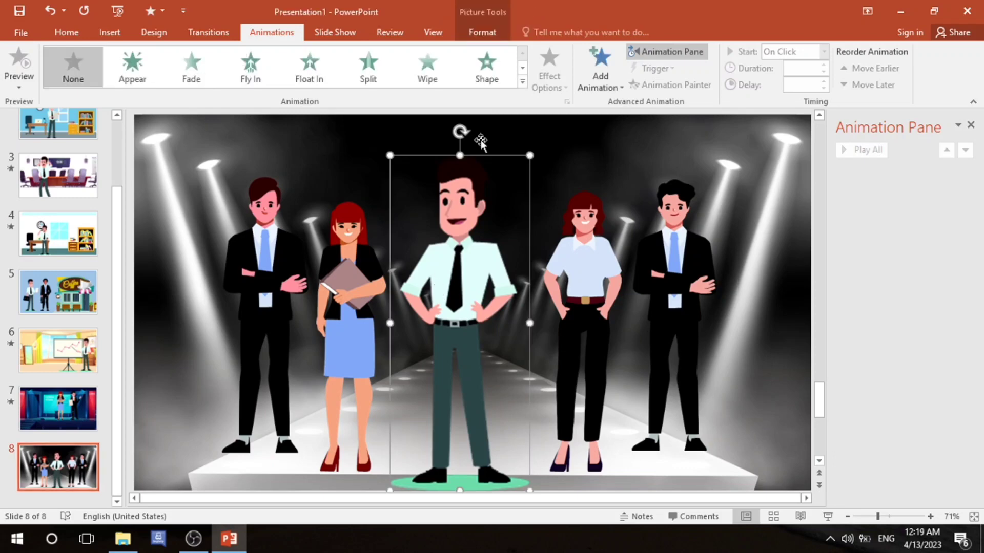
pyautogui.click(244, 61)
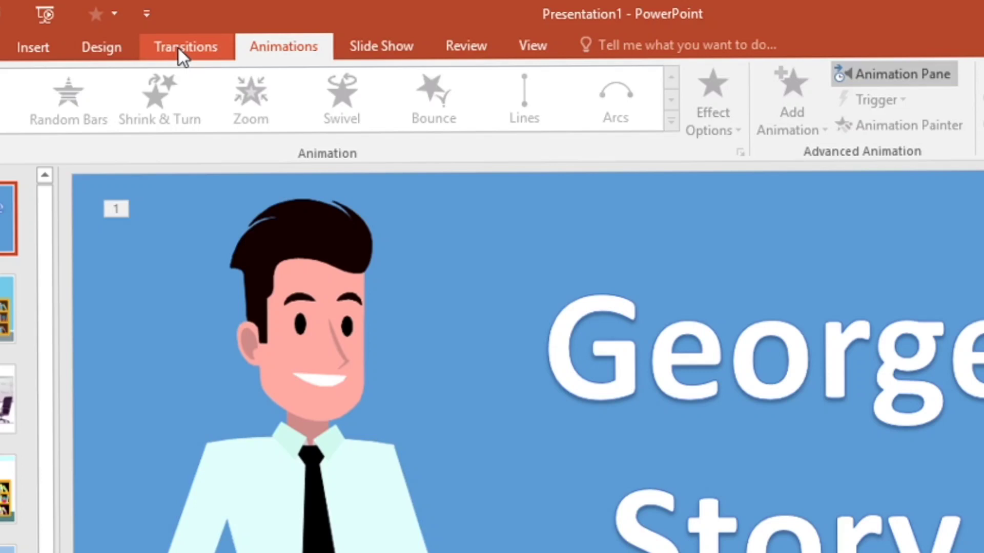
# Apply a Cut transition to slide 1, advancing after 00:02.00 instead of on mouse click.
pyautogui.click(178, 48)
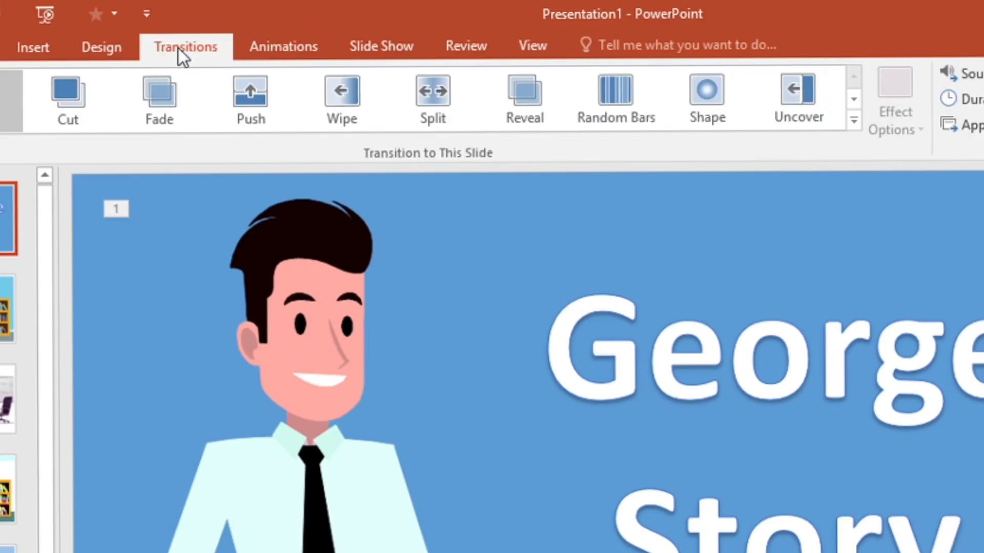
pyautogui.click(68, 109)
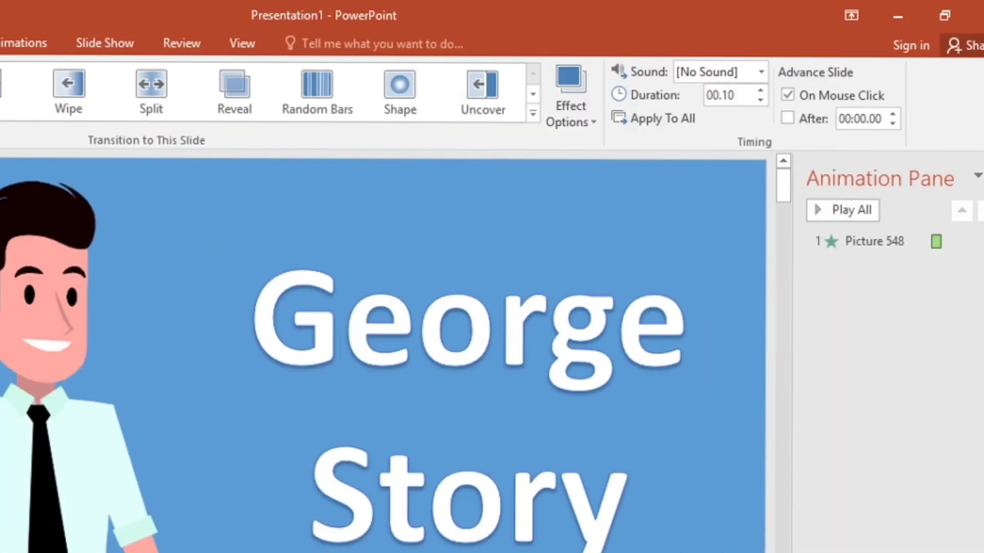
pyautogui.click(788, 119)
pyautogui.click(787, 95)
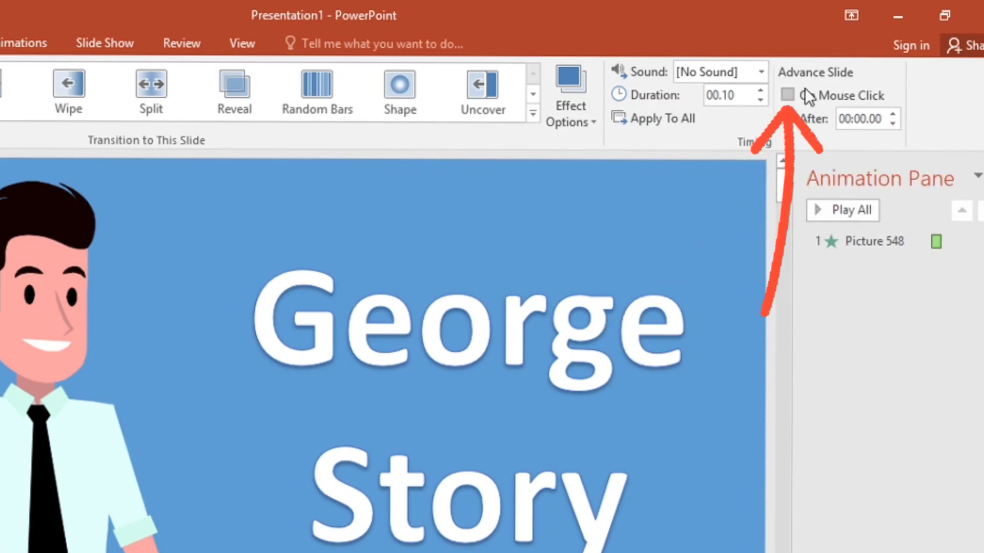
pyautogui.click(894, 113)
pyautogui.click(894, 113)
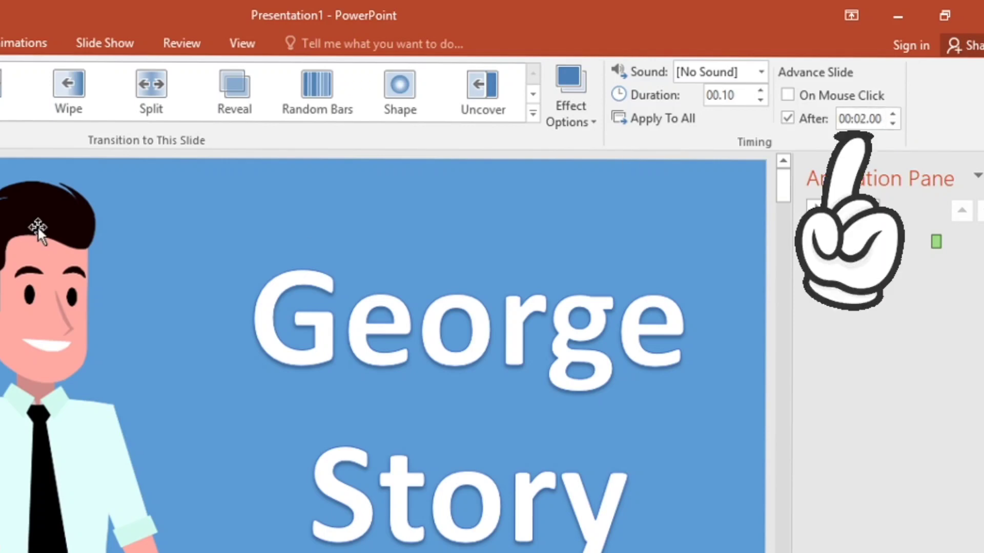
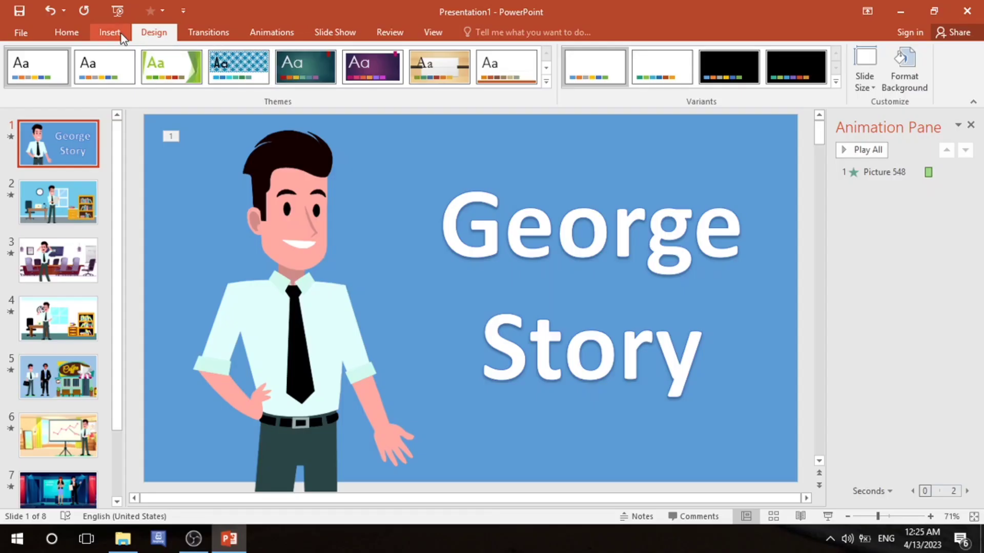
# Insert the PFA1032.mp3 audio file from the PC onto the title slide.
pyautogui.click(110, 33)
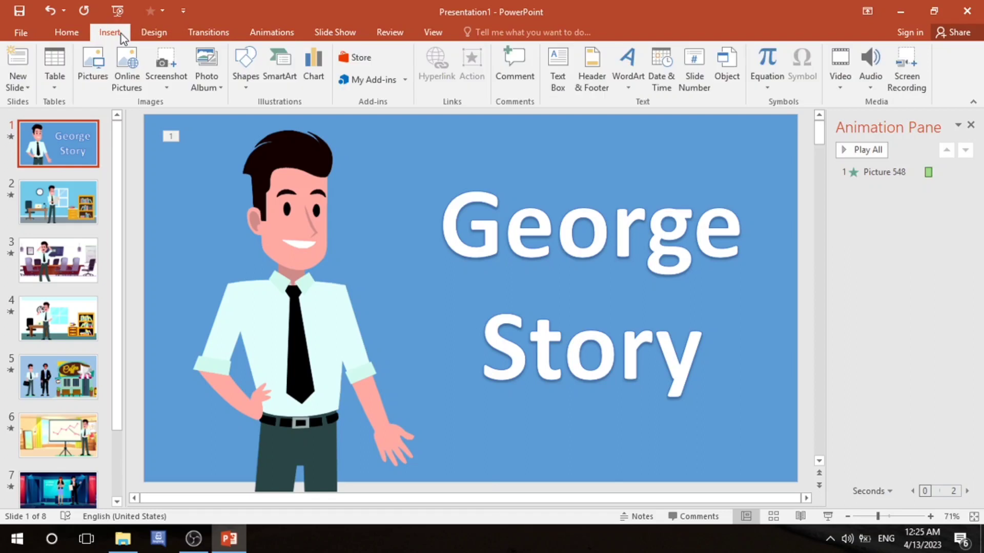
pyautogui.click(875, 87)
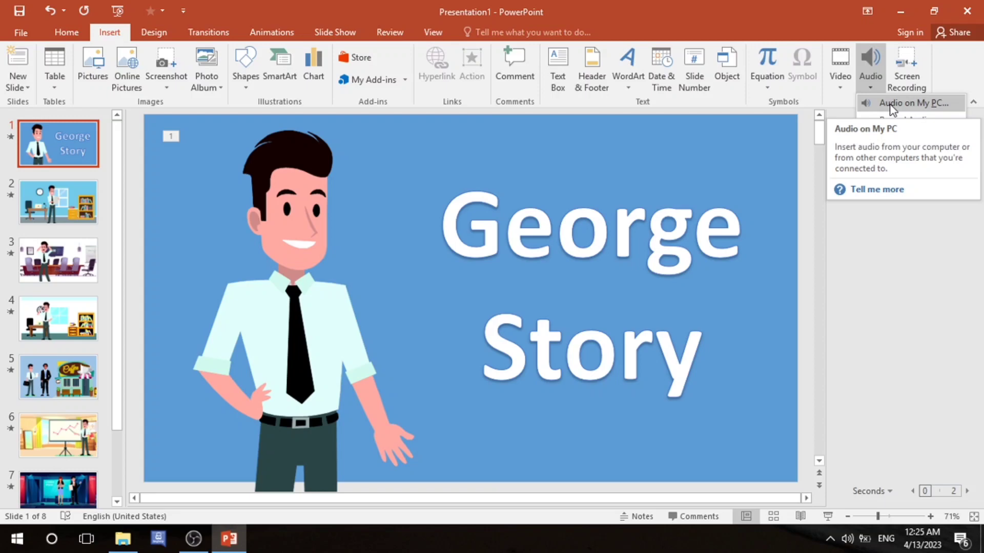
pyautogui.click(893, 104)
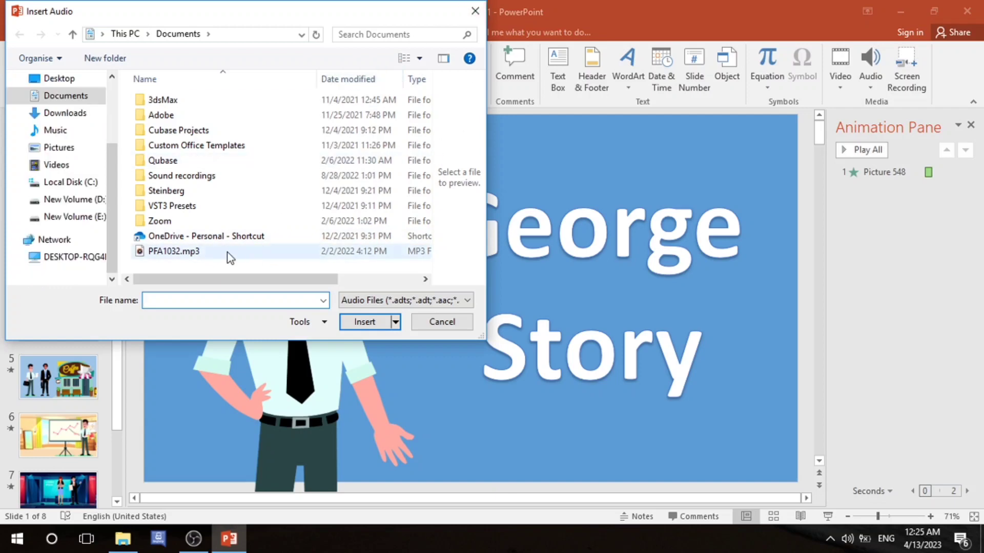
pyautogui.click(208, 251)
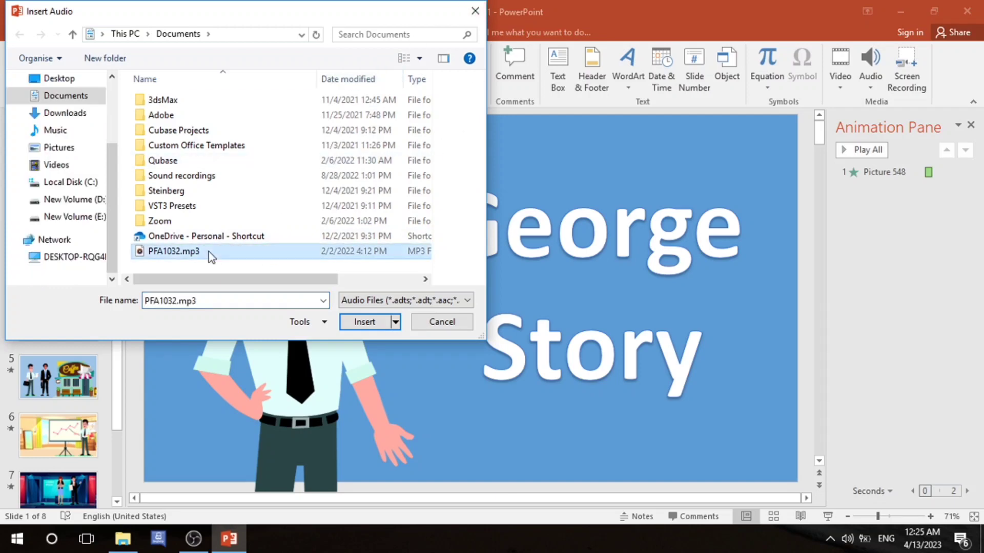
pyautogui.click(367, 328)
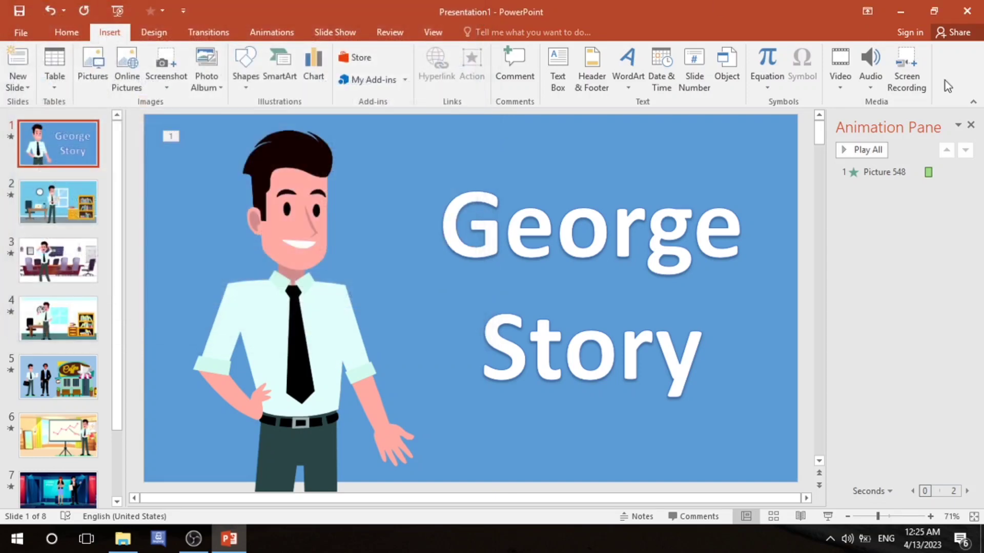
# Record a narration clip and add it to the slide as Recorded Sound.
pyautogui.click(872, 87)
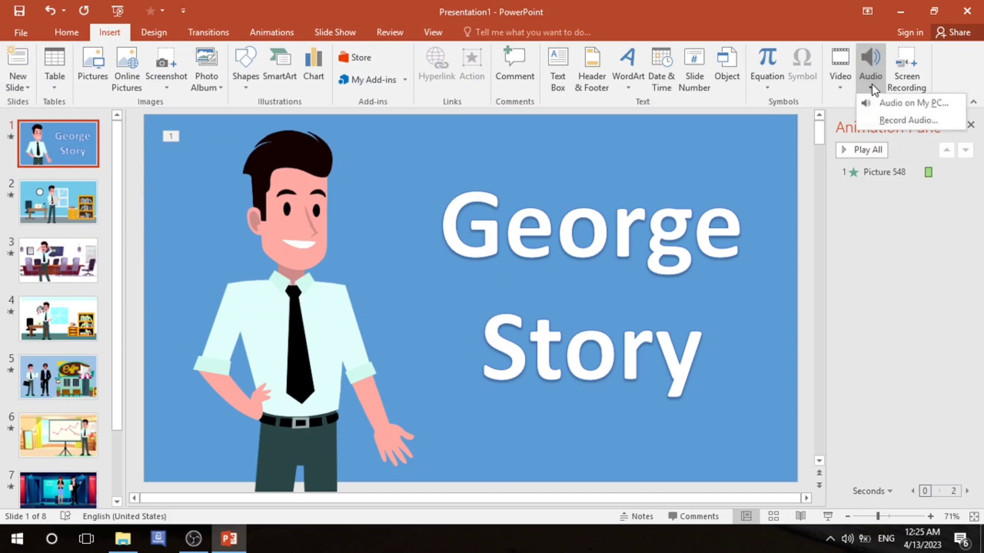
pyautogui.click(878, 121)
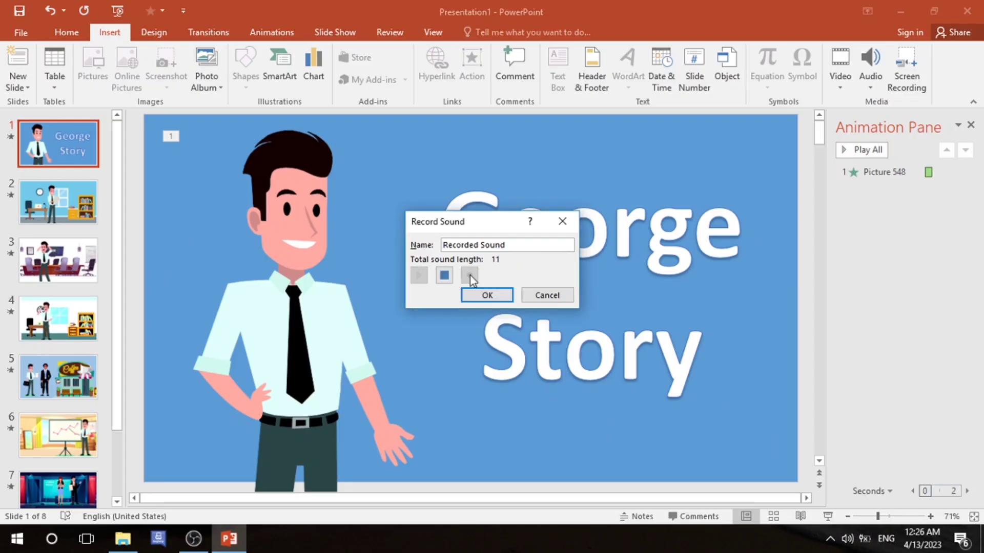
pyautogui.click(488, 295)
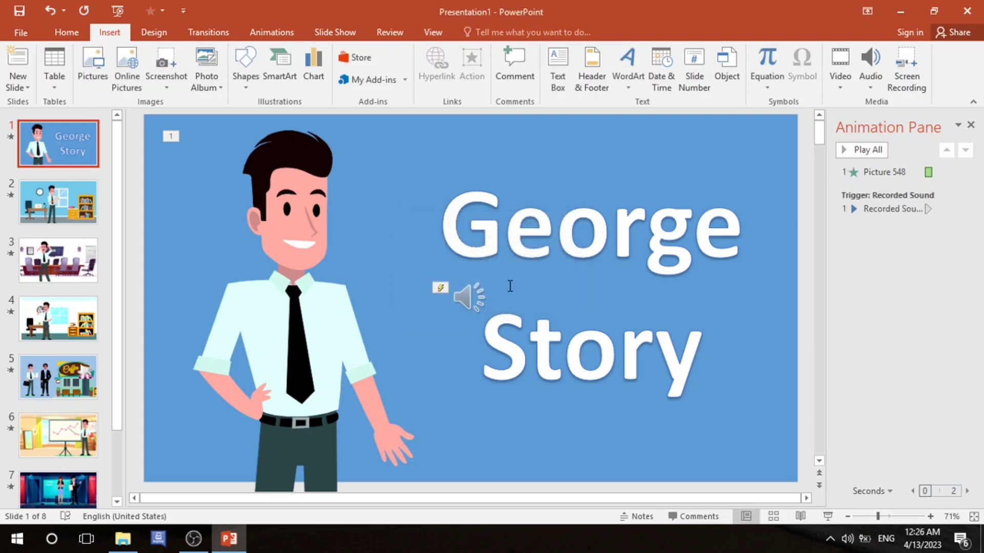
# Move the sound icon to the bottom-right corner and make it stop after 8 slides.
pyautogui.moveTo(456, 299)
pyautogui.mouseDown()
pyautogui.moveTo(657, 426)
pyautogui.moveTo(735, 437)
pyautogui.moveTo(735, 446)
pyautogui.mouseUp()
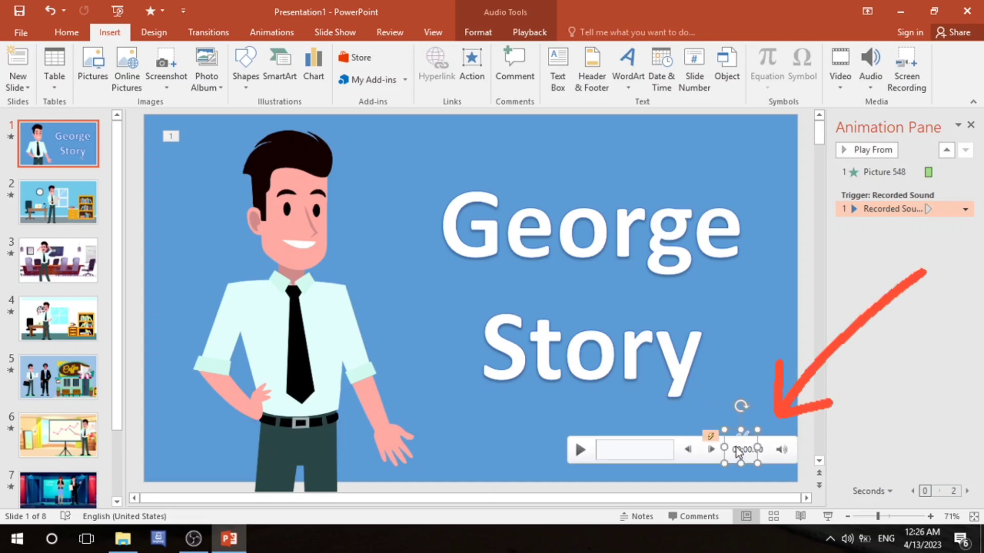
pyautogui.click(965, 209)
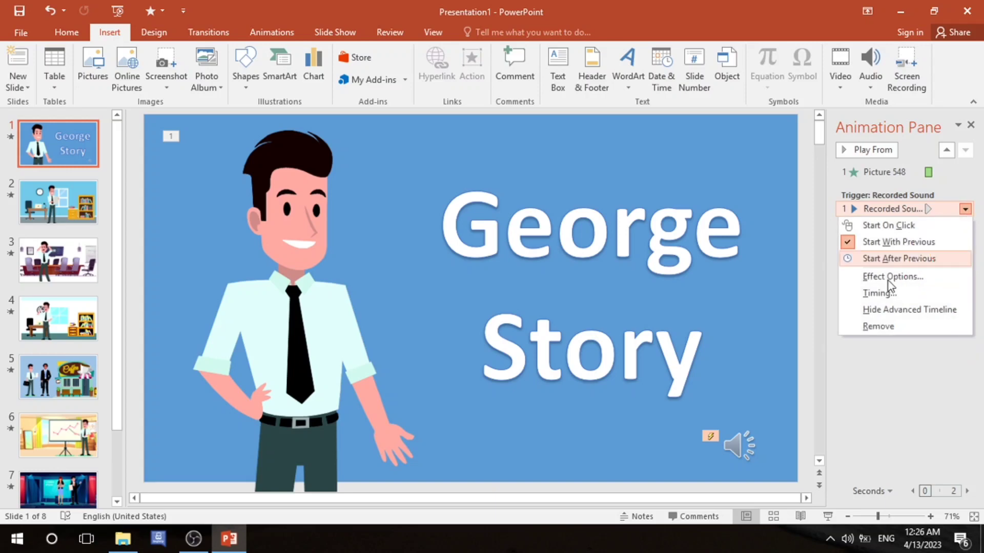
pyautogui.click(880, 293)
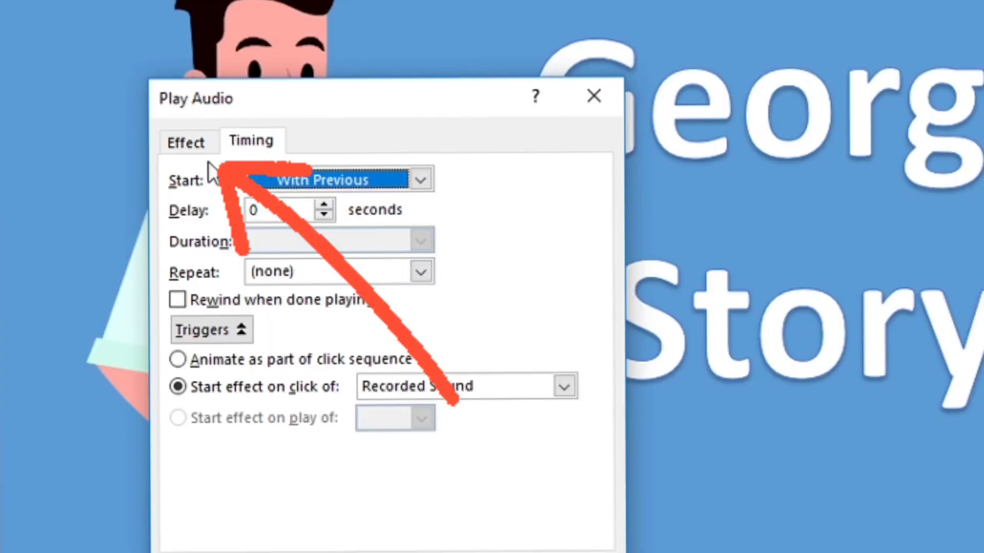
pyautogui.click(195, 141)
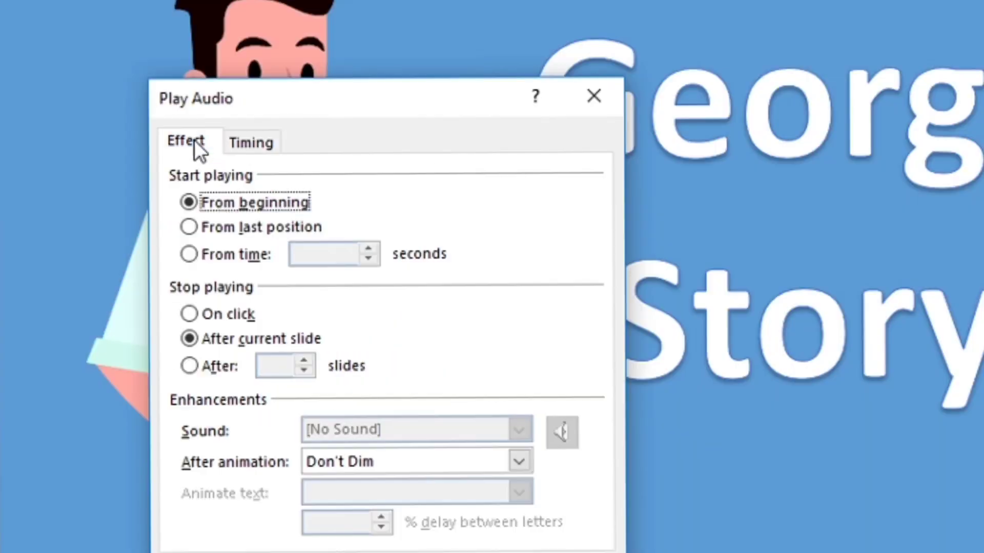
pyautogui.click(195, 366)
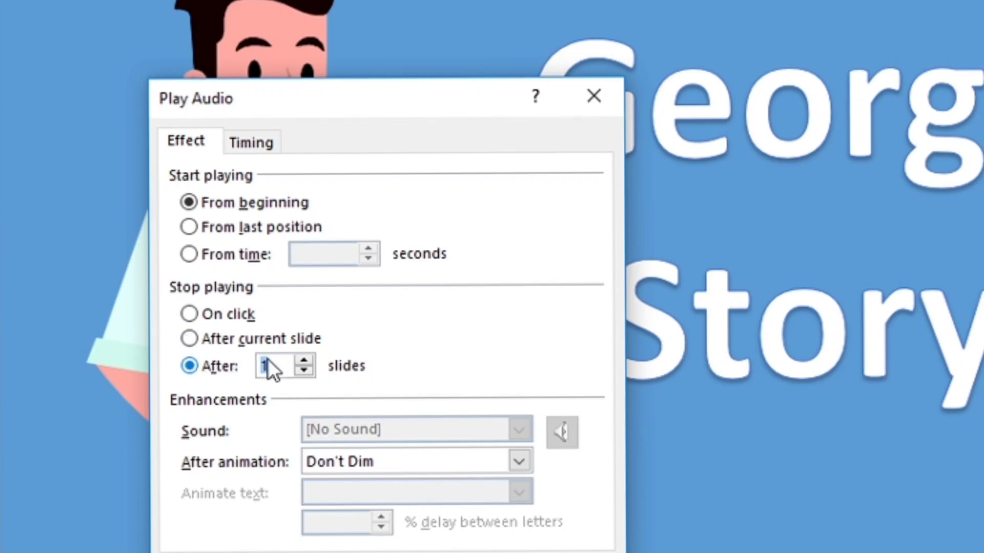
pyautogui.tripleClick(304, 360)
pyautogui.tripleClick(304, 360)
pyautogui.click(305, 360)
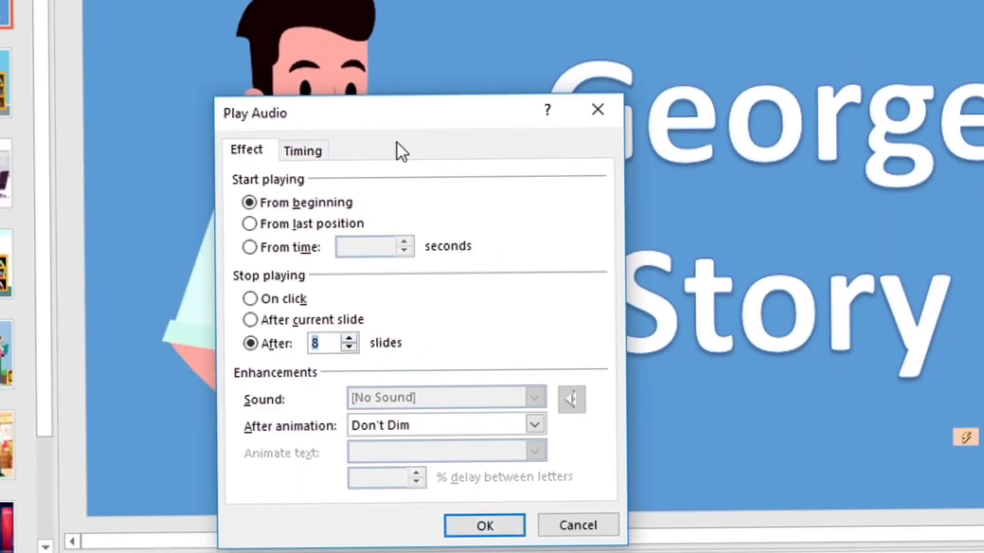
# Set the recorded sound to start With Previous and confirm the settings.
pyautogui.click(308, 150)
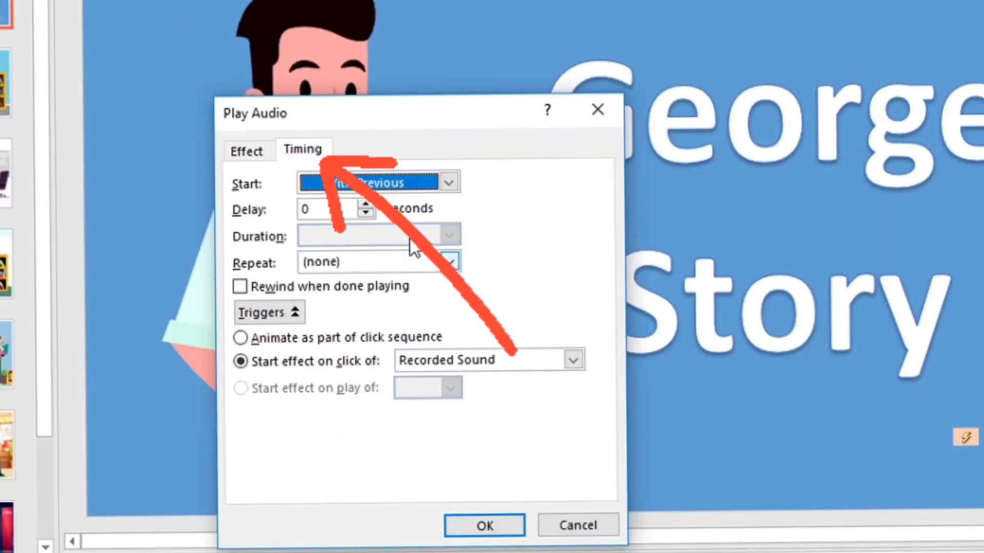
pyautogui.click(447, 180)
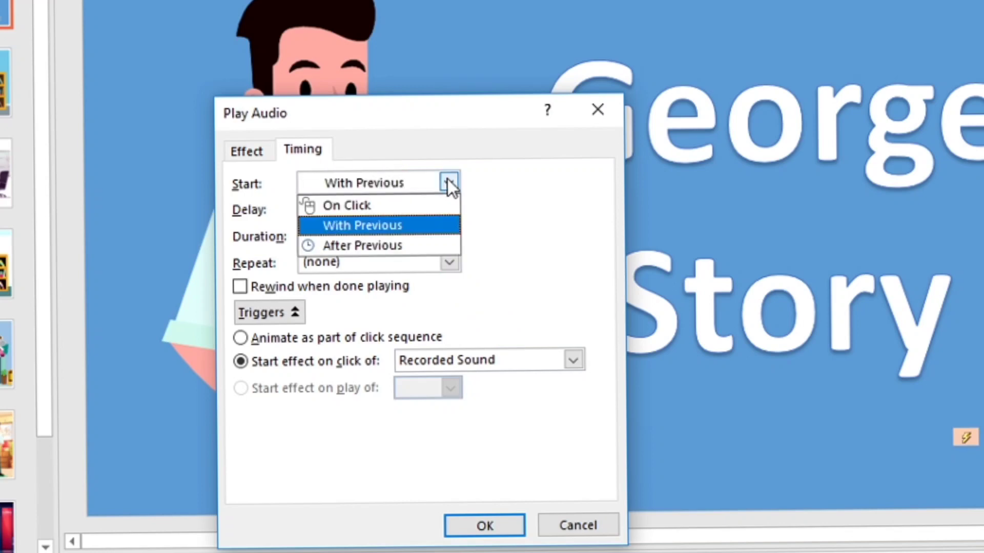
pyautogui.click(401, 226)
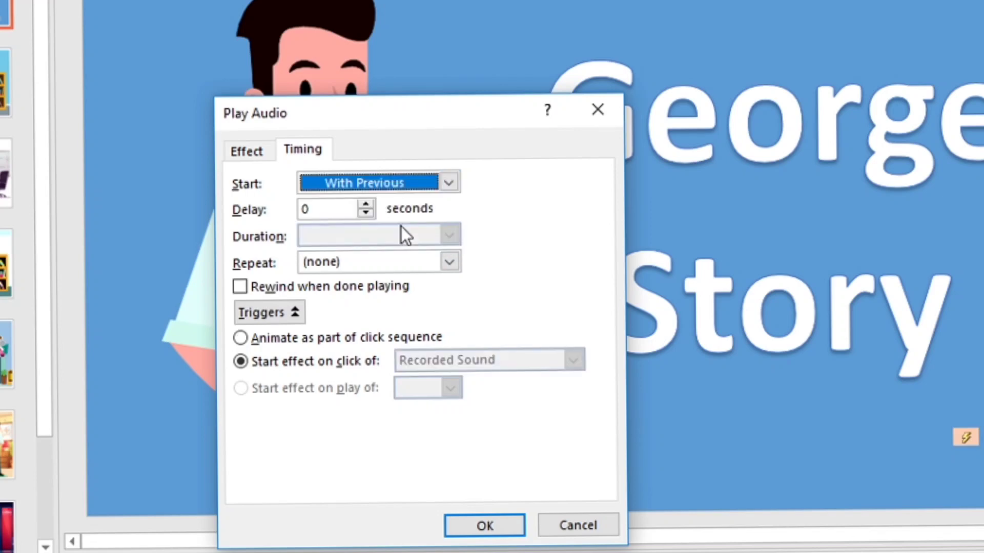
pyautogui.click(472, 524)
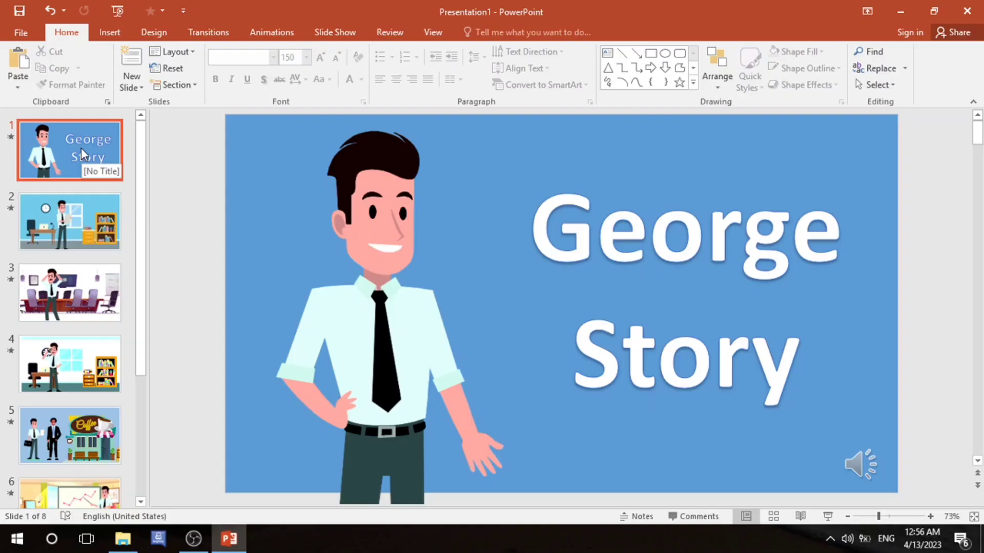
# Insert the 7.wav audio file from the PC onto the title slide.
pyautogui.click(110, 39)
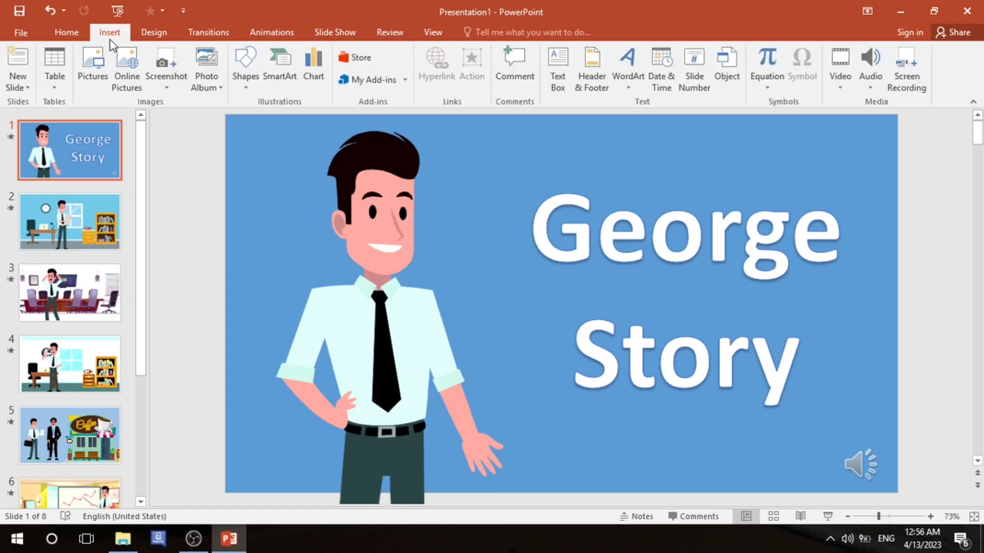
pyautogui.click(871, 77)
pyautogui.click(885, 109)
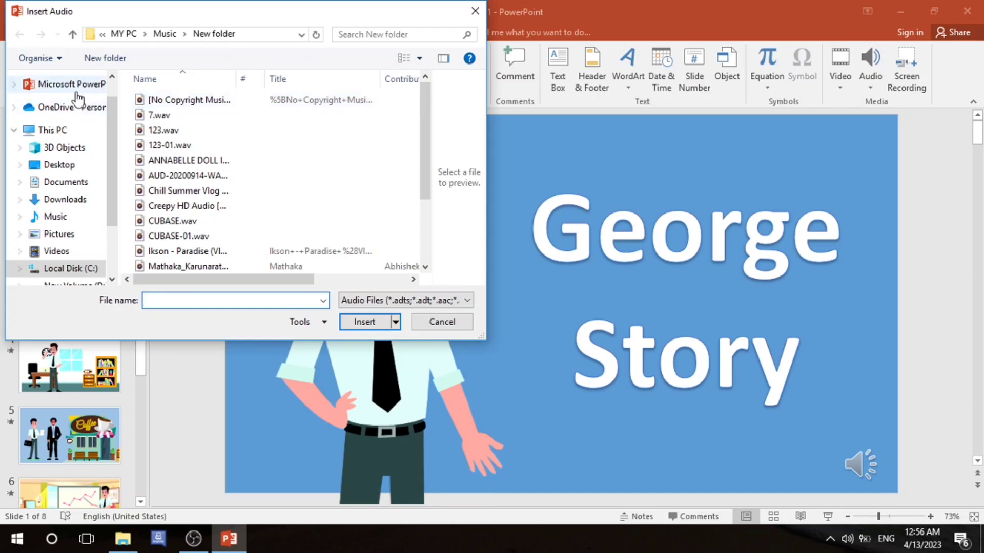
pyautogui.click(159, 115)
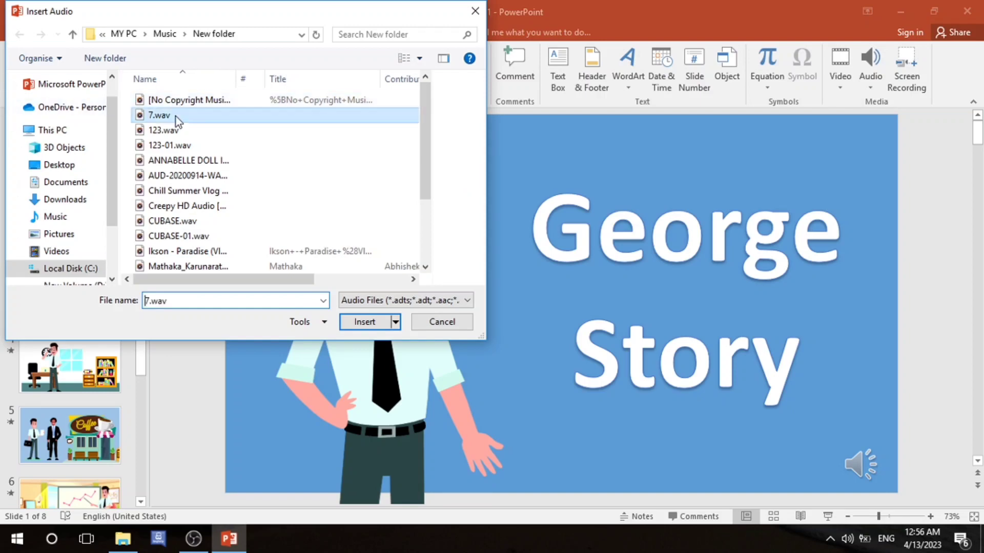
pyautogui.click(376, 324)
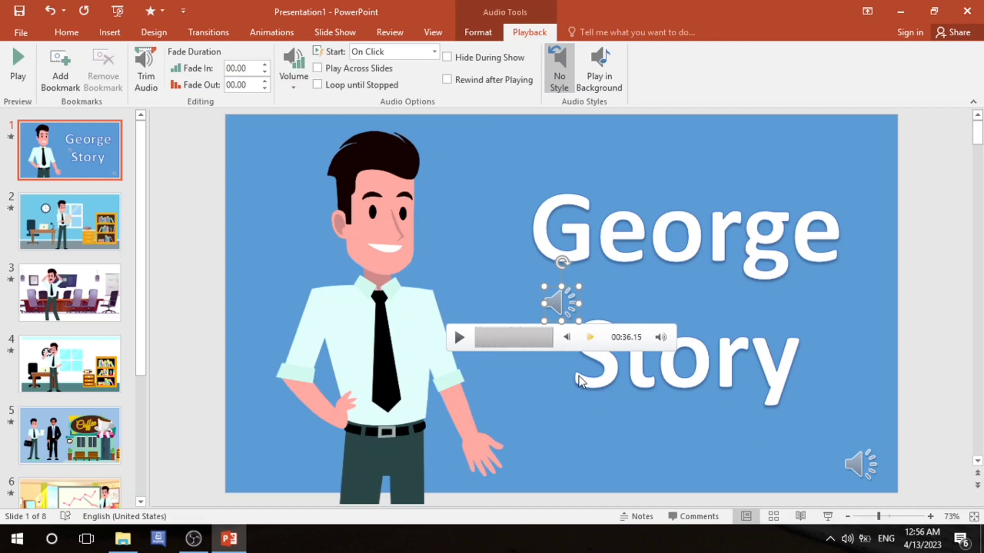
pyautogui.moveTo(660, 336)
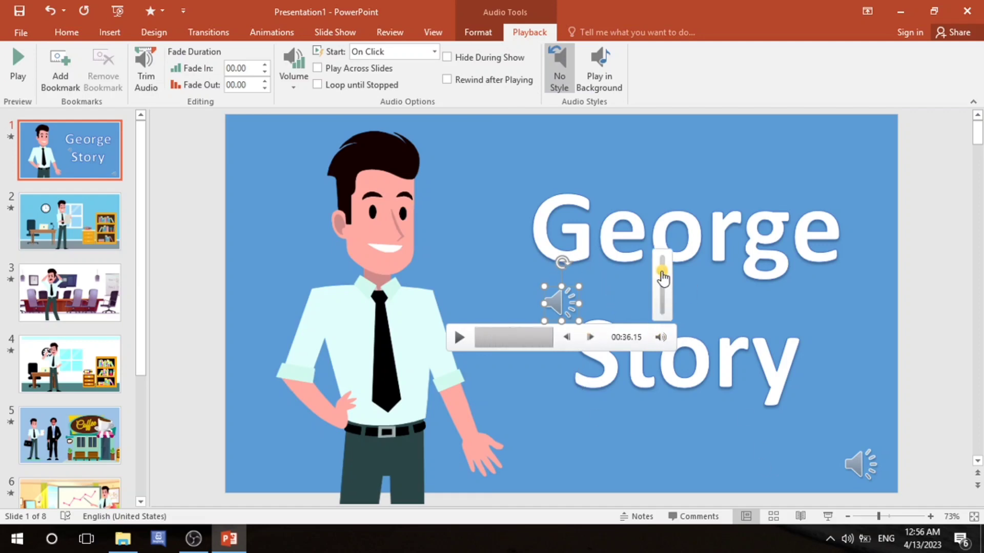
# Lower the music volume, move it bottom-right, set Play in Background, and preview the slideshow.
pyautogui.moveTo(660, 275); pyautogui.dragTo(665, 290)
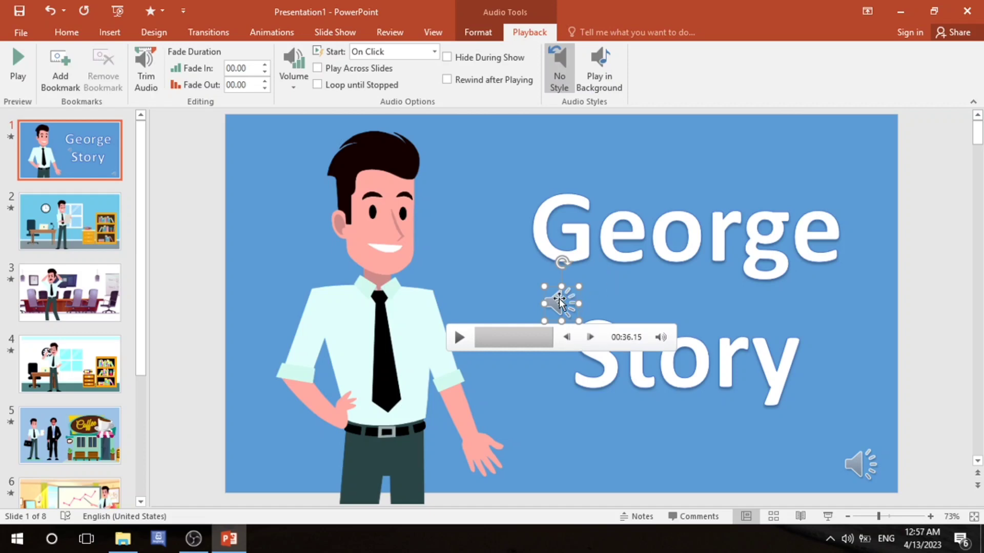
pyautogui.moveTo(559, 298); pyautogui.dragTo(818, 467)
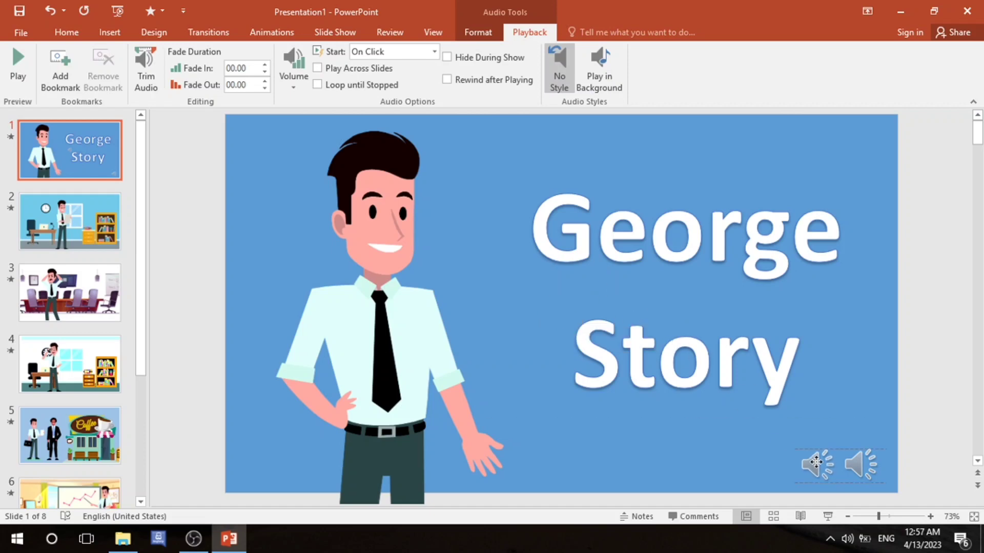
pyautogui.click(597, 75)
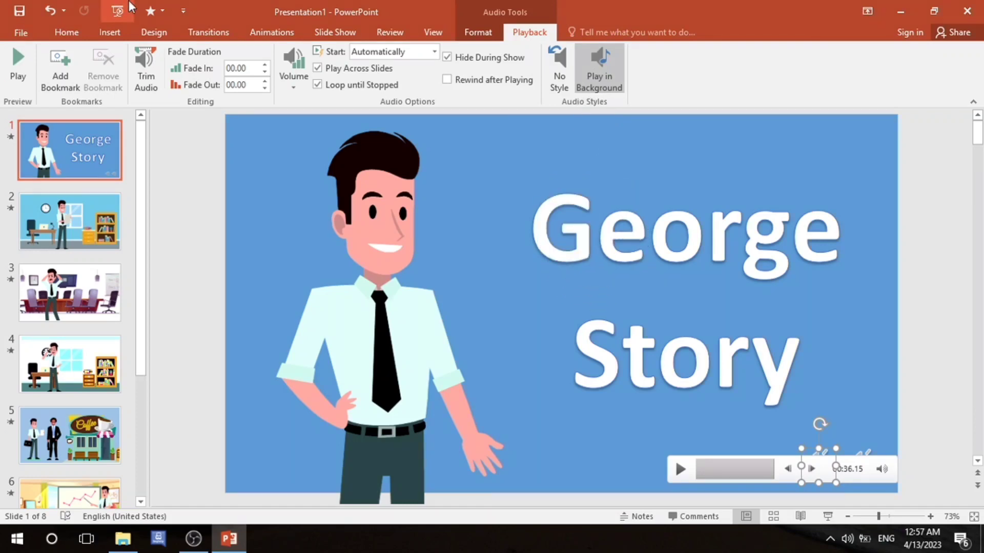
pyautogui.click(129, 5)
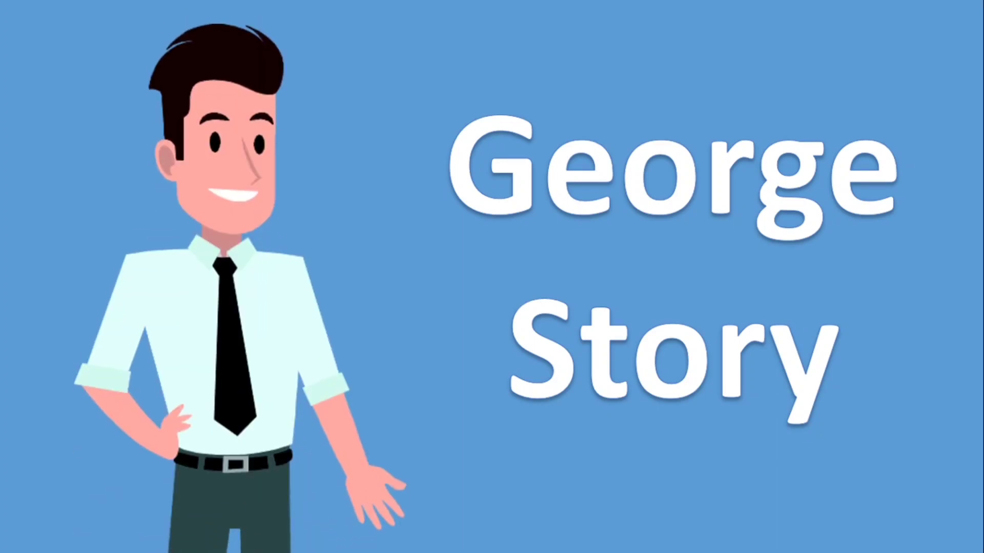
# End the slideshow preview and start creating a video with the default export settings.
pyautogui.press('Escape')
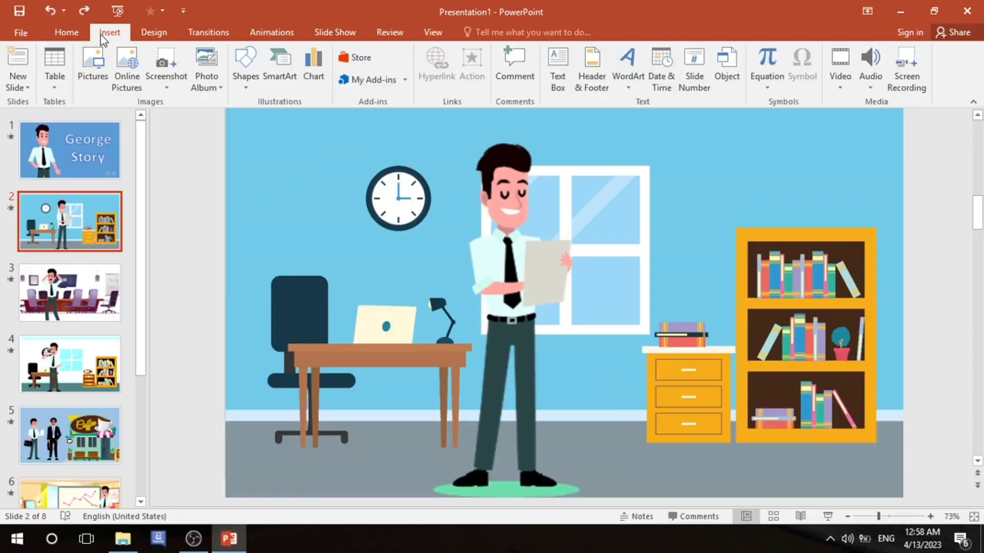
pyautogui.click(23, 33)
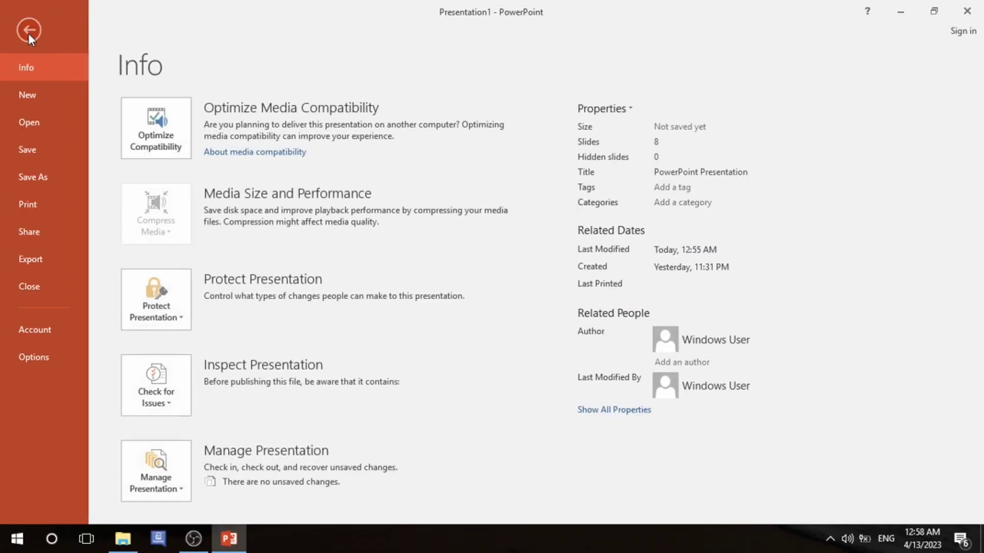
pyautogui.click(64, 257)
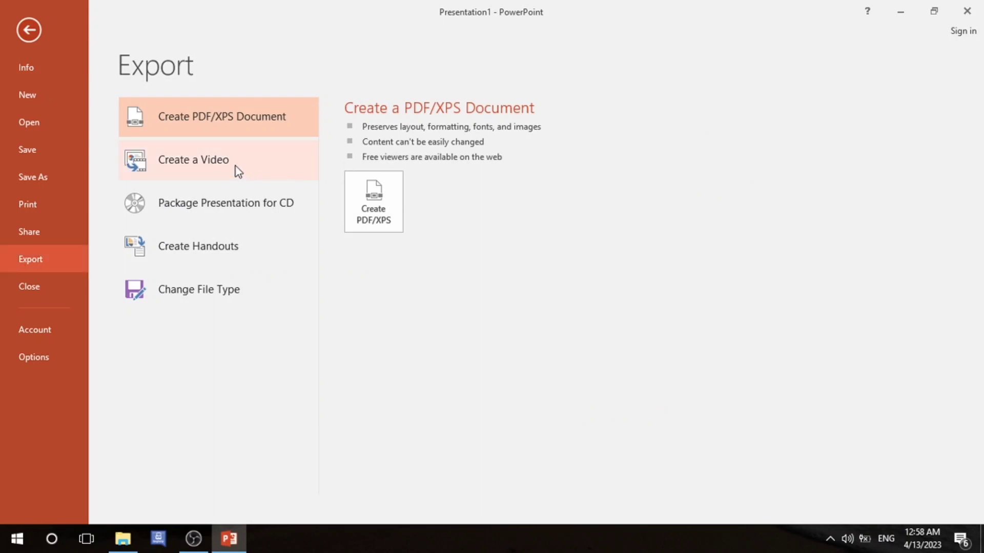
pyautogui.click(211, 160)
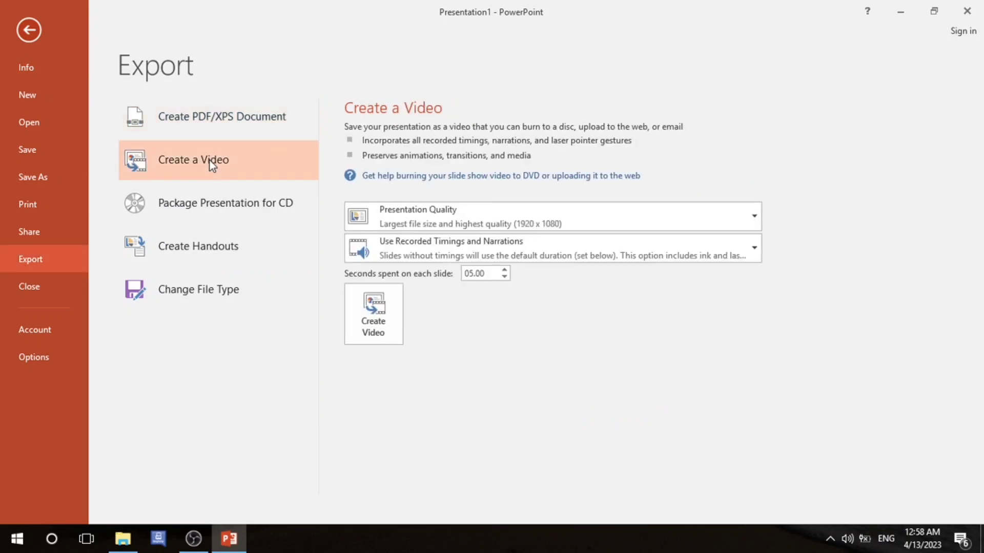
pyautogui.click(385, 311)
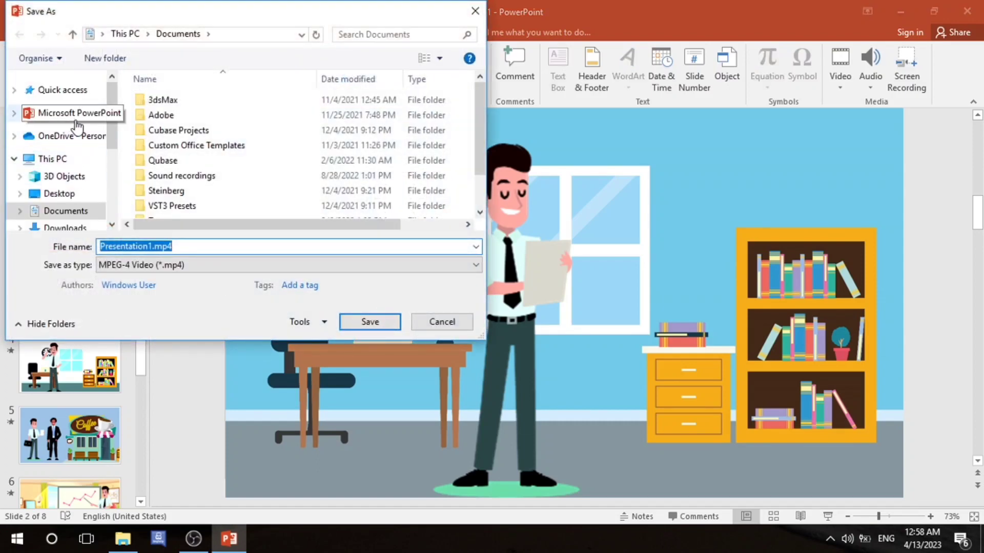
# Save the video to the Desktop as 1234.mp4.
pyautogui.click(84, 197)
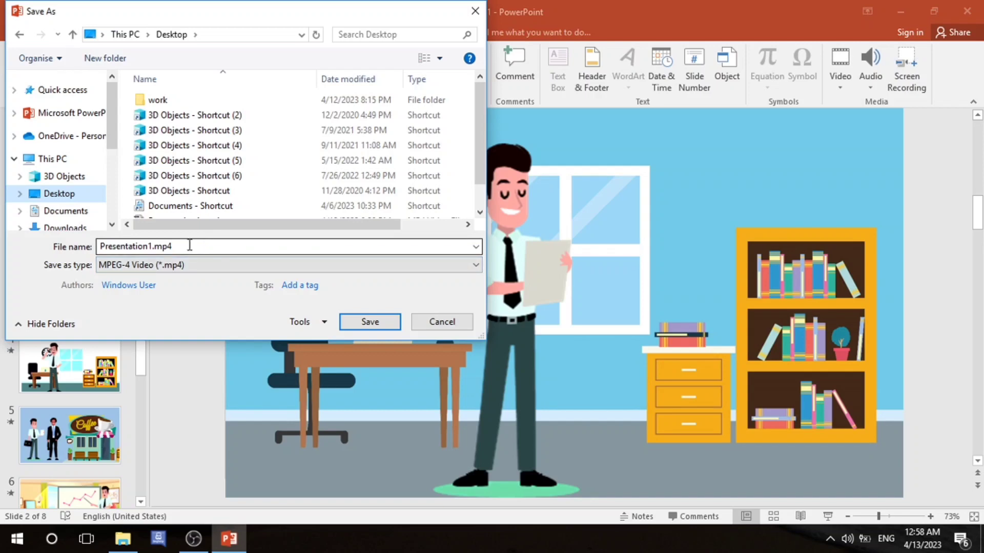
pyautogui.doubleClick(189, 246)
pyautogui.press('BackSpace')
pyautogui.write('1234')
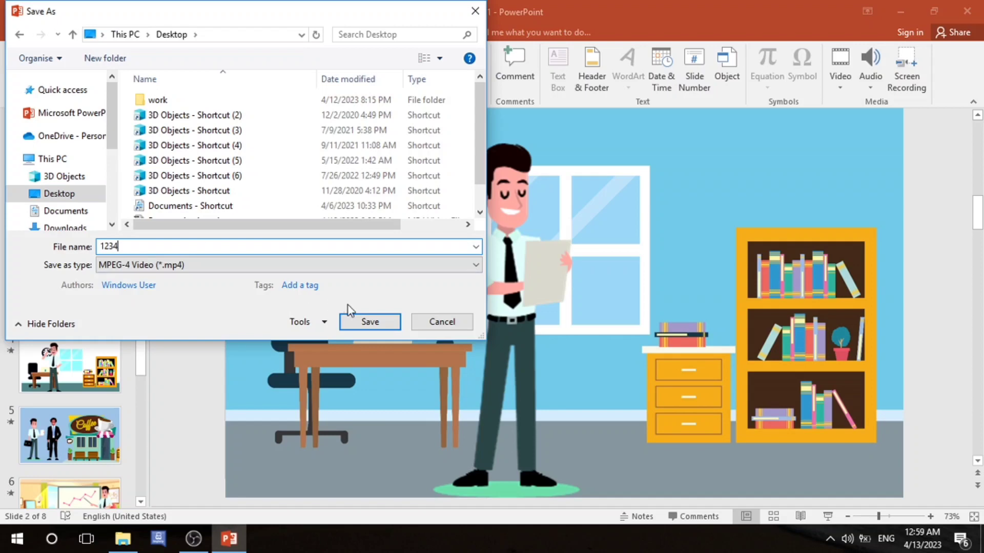
pyautogui.click(359, 321)
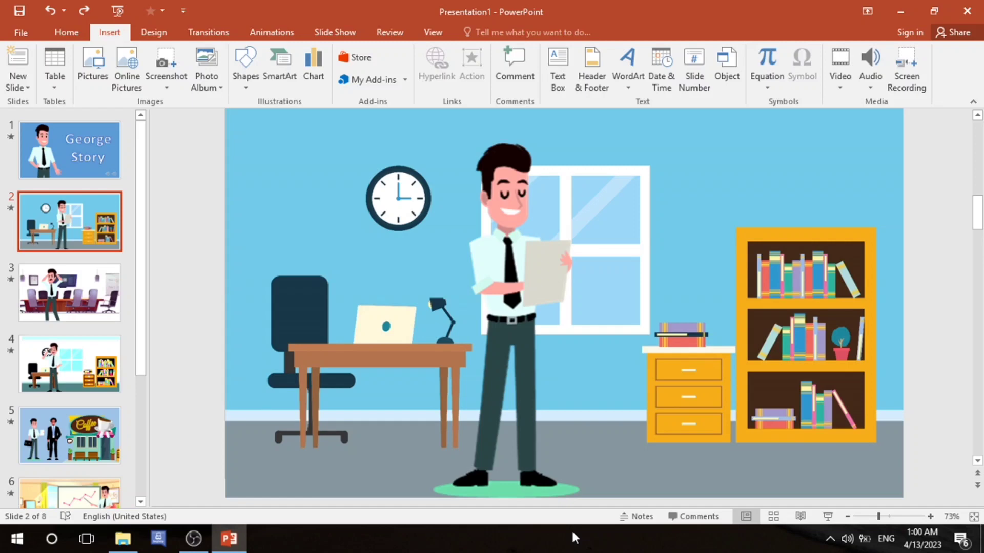
# Open 1234.mp4 from the desktop in Media Player Classic and play it full screen.
pyautogui.click(908, 12)
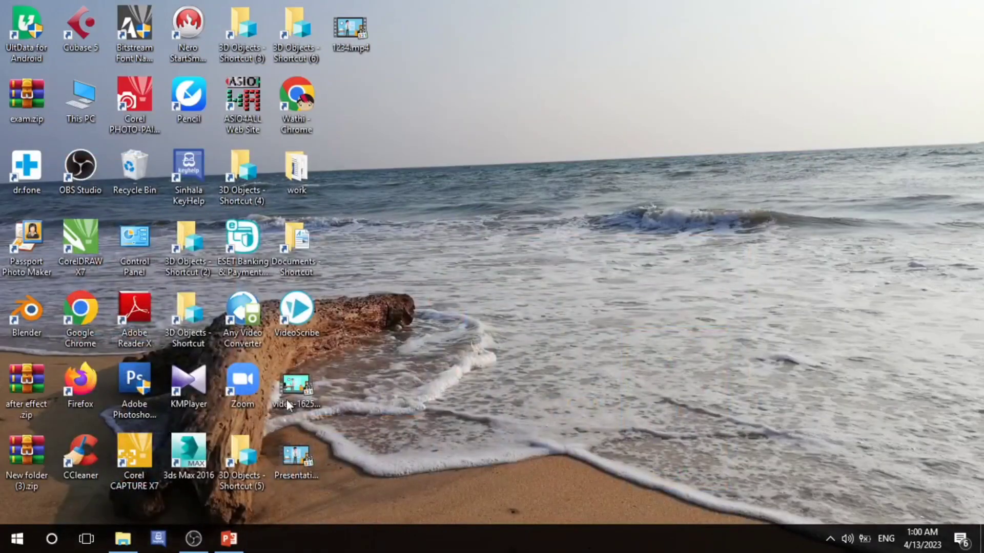
pyautogui.doubleClick(343, 42)
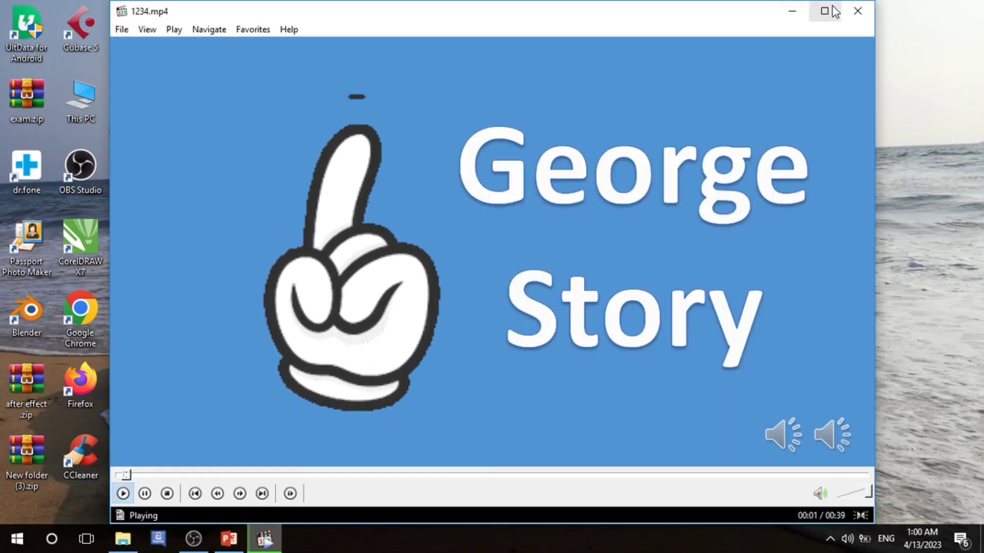
pyautogui.click(827, 11)
pyautogui.hotkey('alt', 'Return')
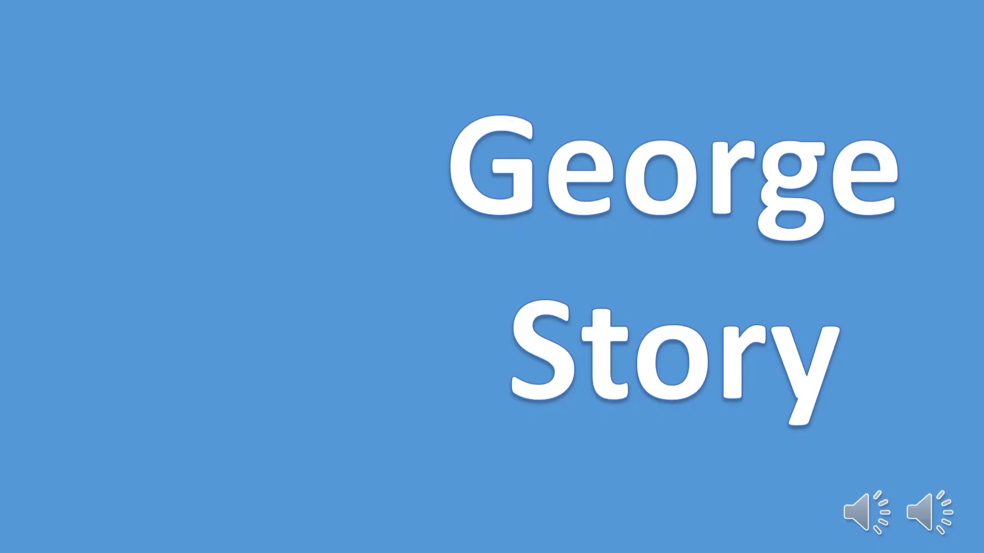